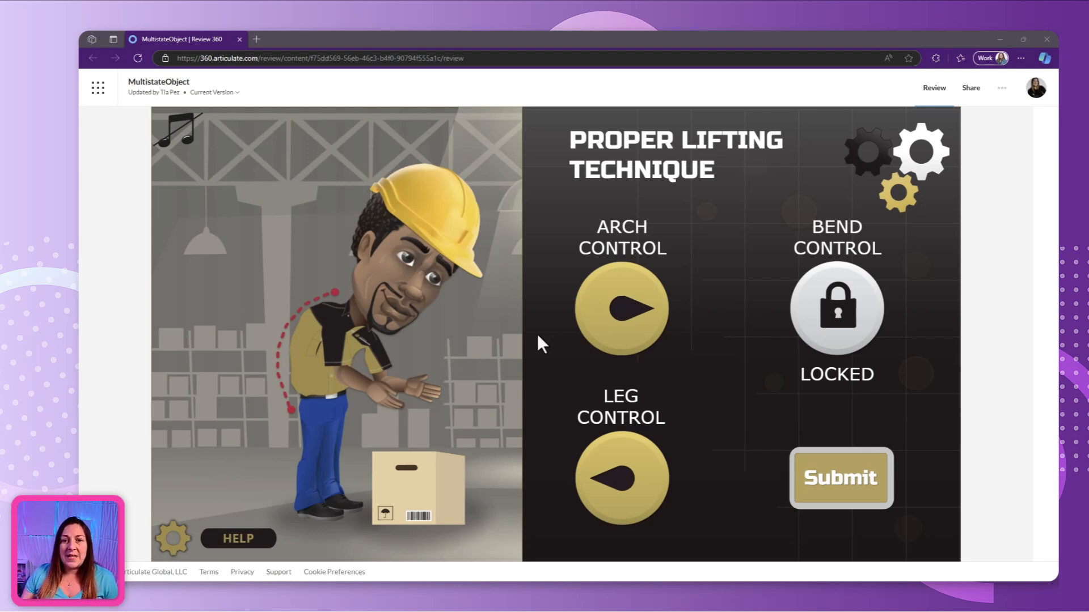
- Try the lifting-technique dials: straighten the back with Arch Control, fully bend the legs with Leg Control, and lean forward with Bend Control
{"action": "left_click_drag", "start_coordinate": [651, 315], "coordinate": [573, 321]}
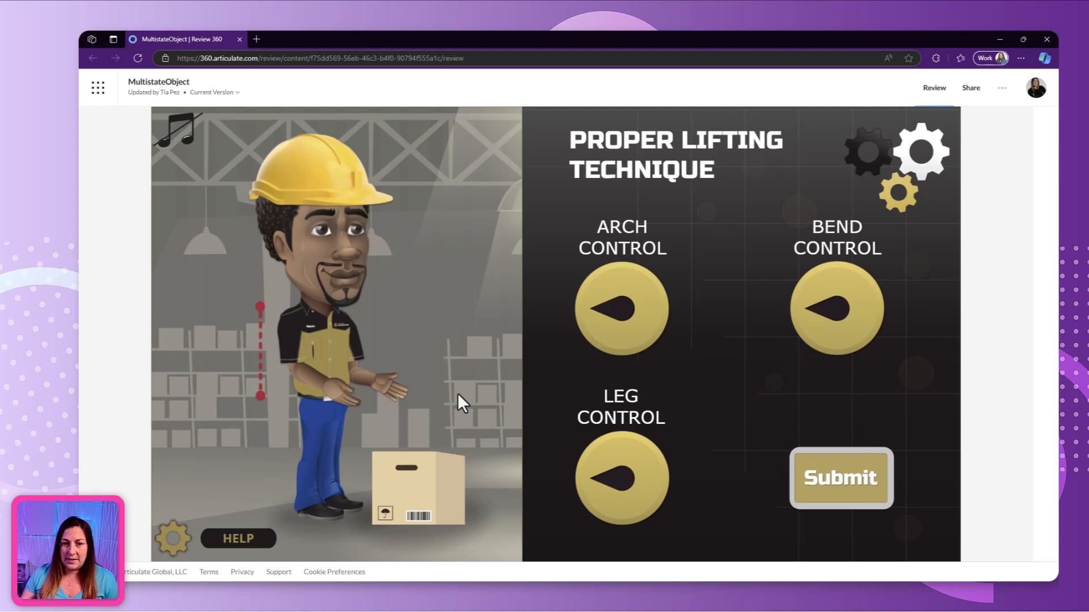
{"action": "left_click_drag", "start_coordinate": [608, 321], "coordinate": [545, 337]}
{"action": "left_click_drag", "start_coordinate": [601, 486], "coordinate": [567, 454]}
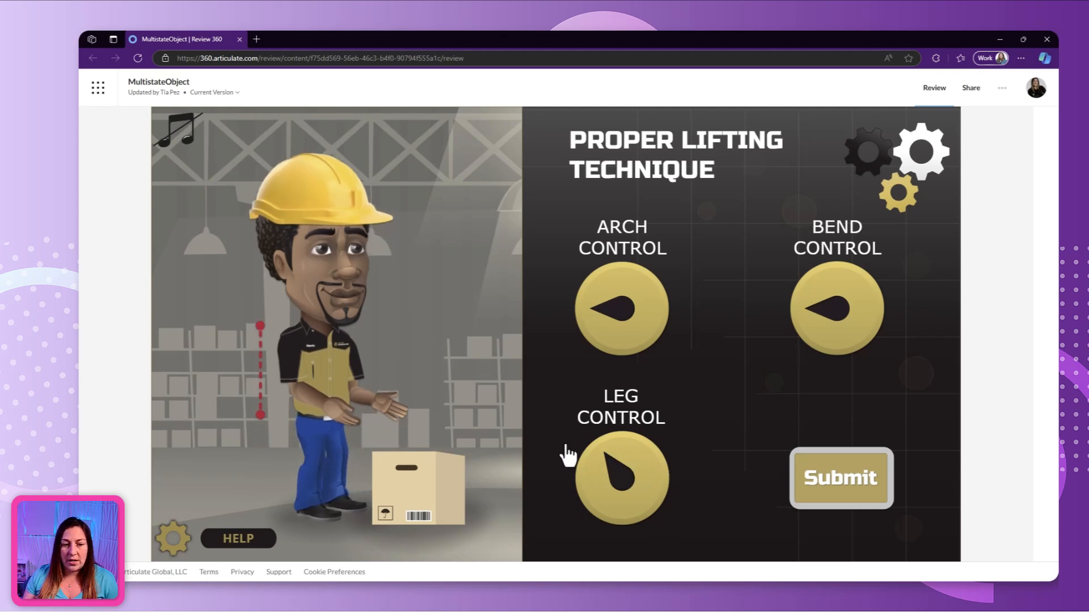
{"action": "left_click_drag", "start_coordinate": [647, 440], "coordinate": [695, 539]}
{"action": "left_click_drag", "start_coordinate": [620, 333], "coordinate": [547, 311]}
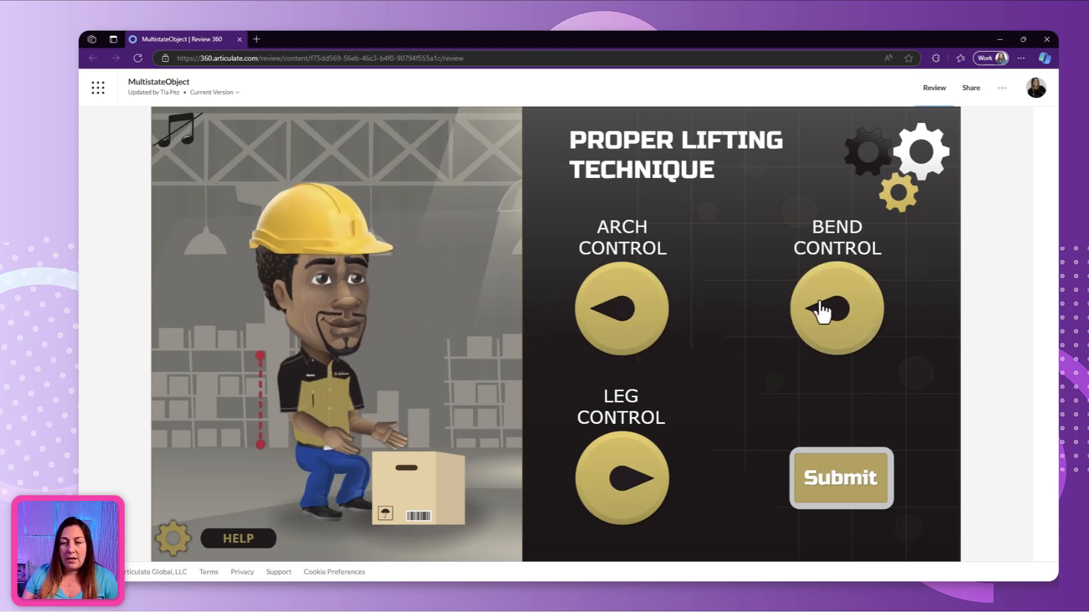
{"action": "left_click_drag", "start_coordinate": [822, 311], "coordinate": [862, 310]}
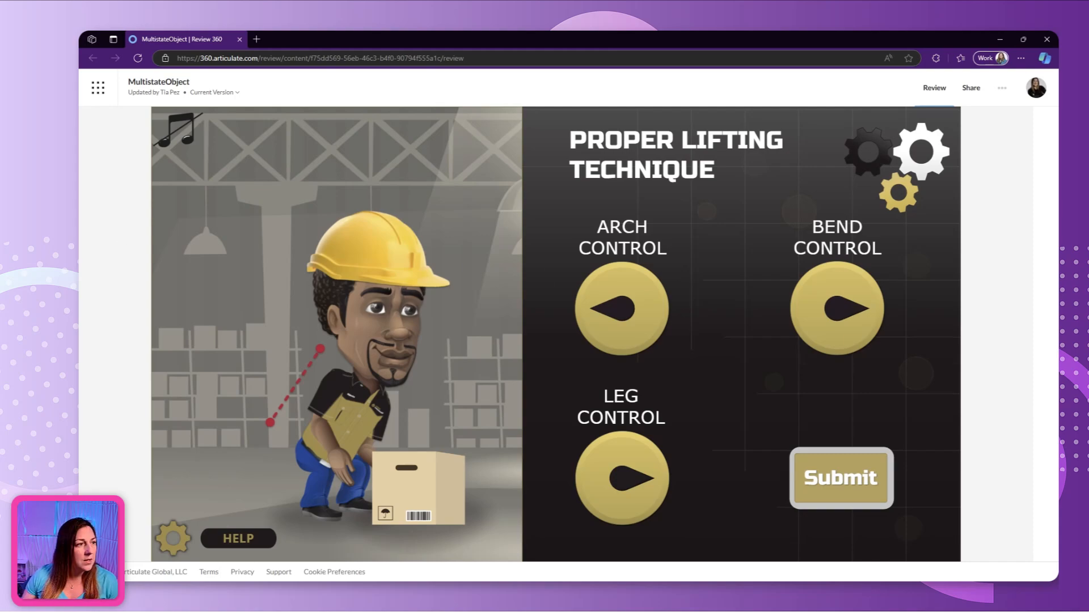
- Examine the photos of correct squat form in the truesportcare.com reference article and put the browser windows away
{"action": "left_click_drag", "start_coordinate": [79, 219], "coordinate": [539, 80]}
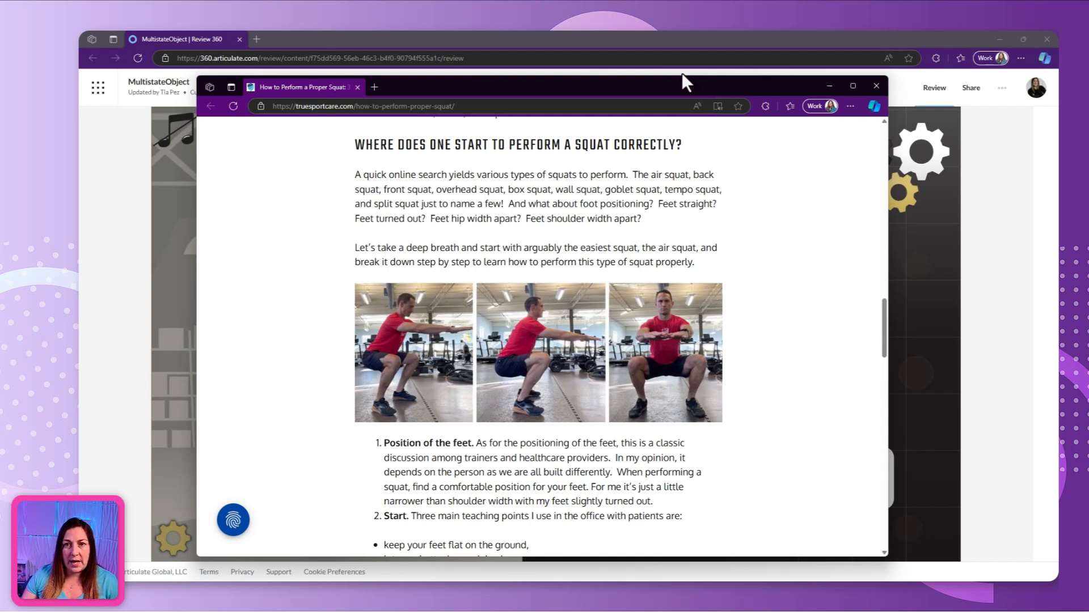
{"action": "left_click_drag", "start_coordinate": [682, 82], "coordinate": [79, 102]}
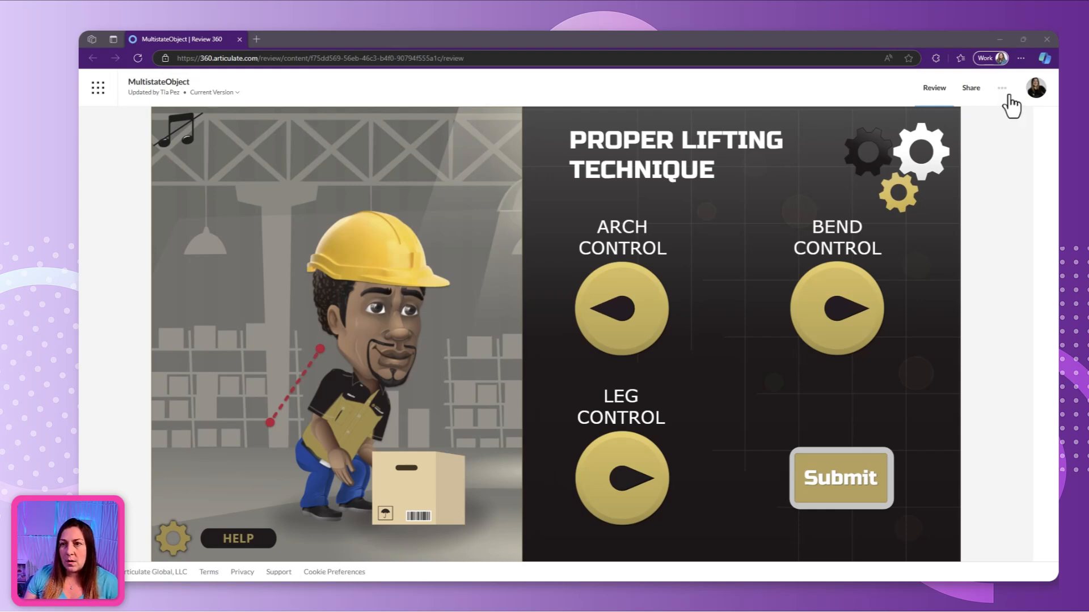
{"action": "left_click", "coordinate": [1022, 39]}
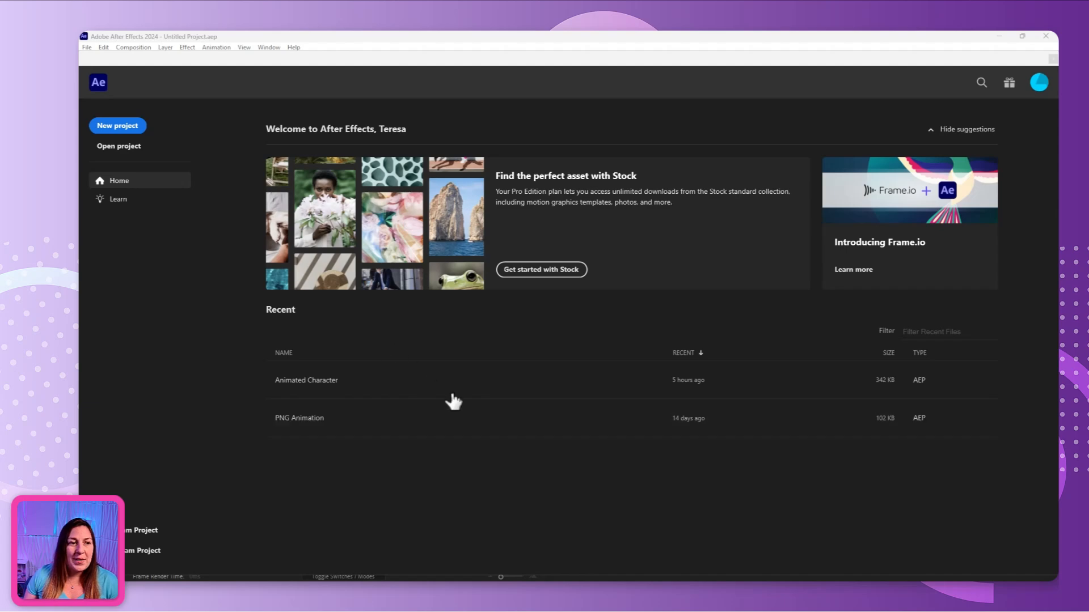
- Start a new After Effects project with a 1000 x 1000 px composition at 29.97 fps and a duration of 0;00;01;00
{"action": "left_click", "coordinate": [121, 127]}
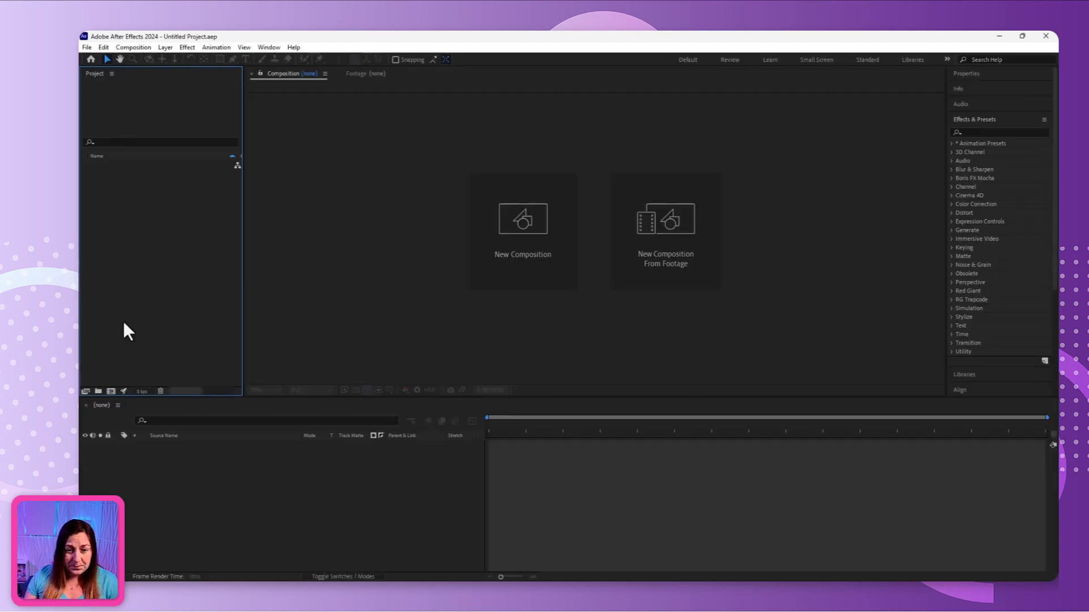
{"action": "left_click", "coordinate": [514, 246]}
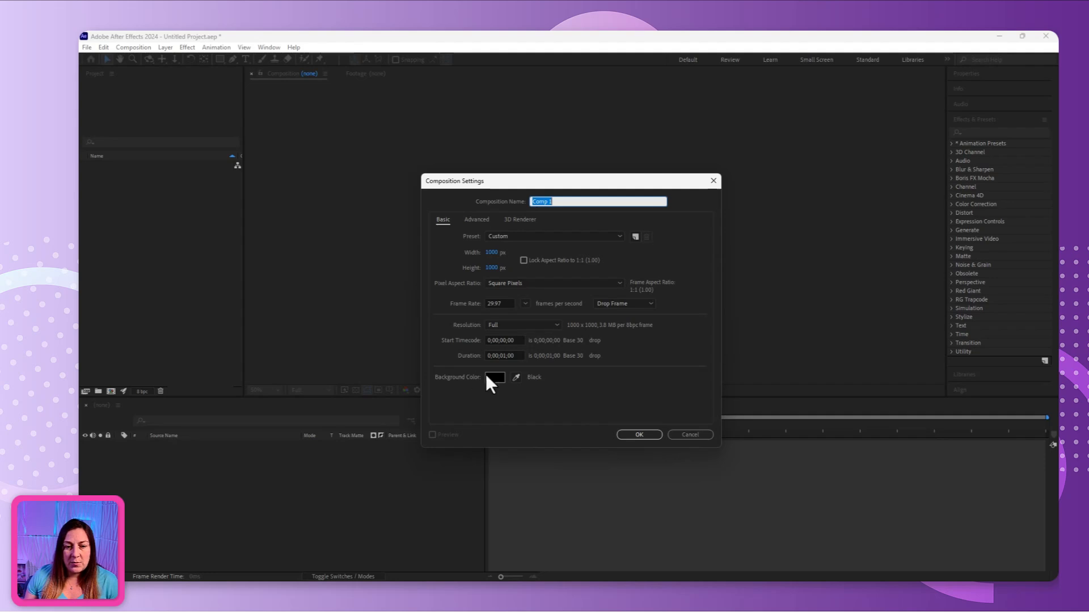
{"action": "left_click", "coordinate": [503, 356]}
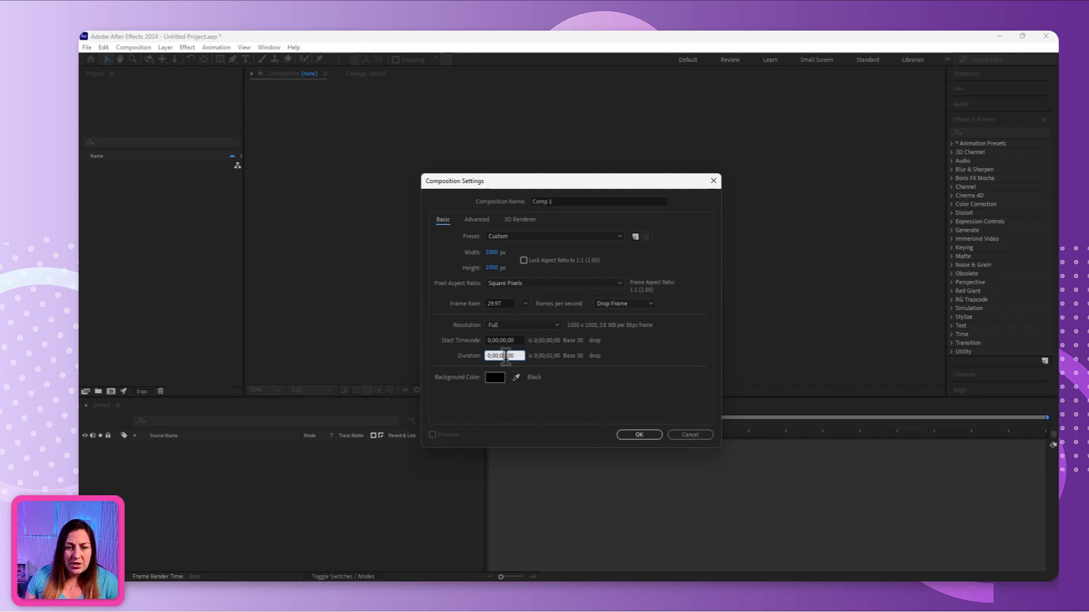
{"action": "left_click", "coordinate": [647, 436]}
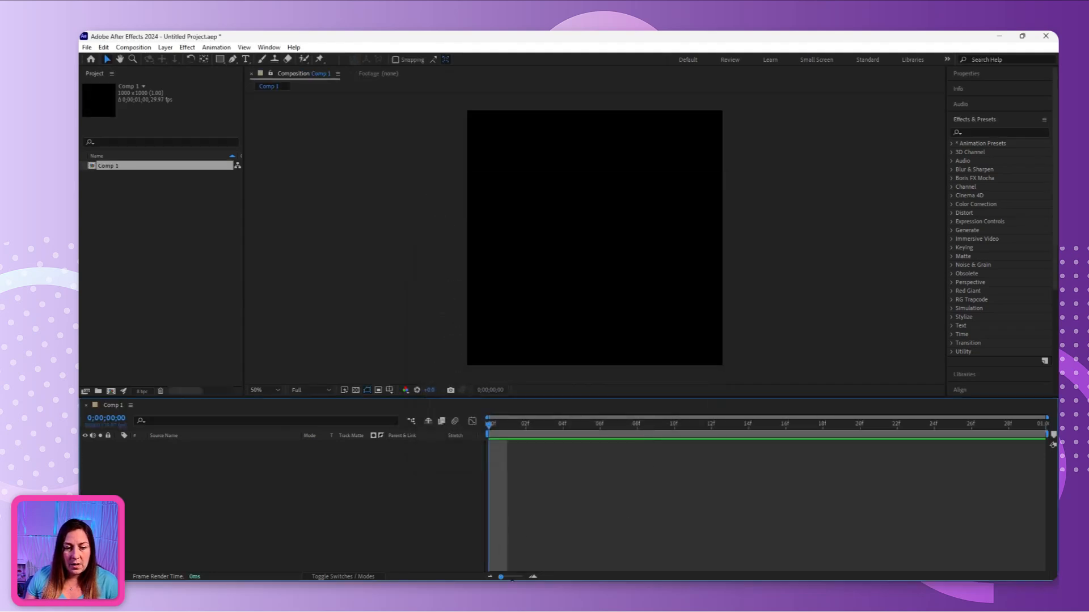
- Shorten the composition's work area so it ends at frame 9
{"action": "left_click_drag", "start_coordinate": [502, 578], "coordinate": [522, 578]}
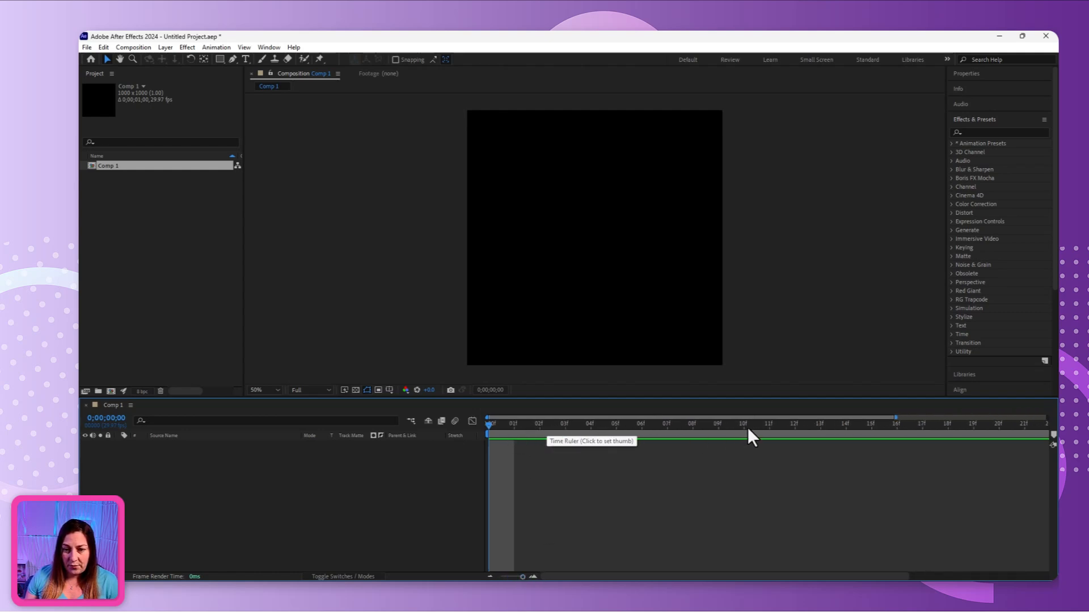
{"action": "left_click_drag", "start_coordinate": [586, 576], "coordinate": [834, 571]}
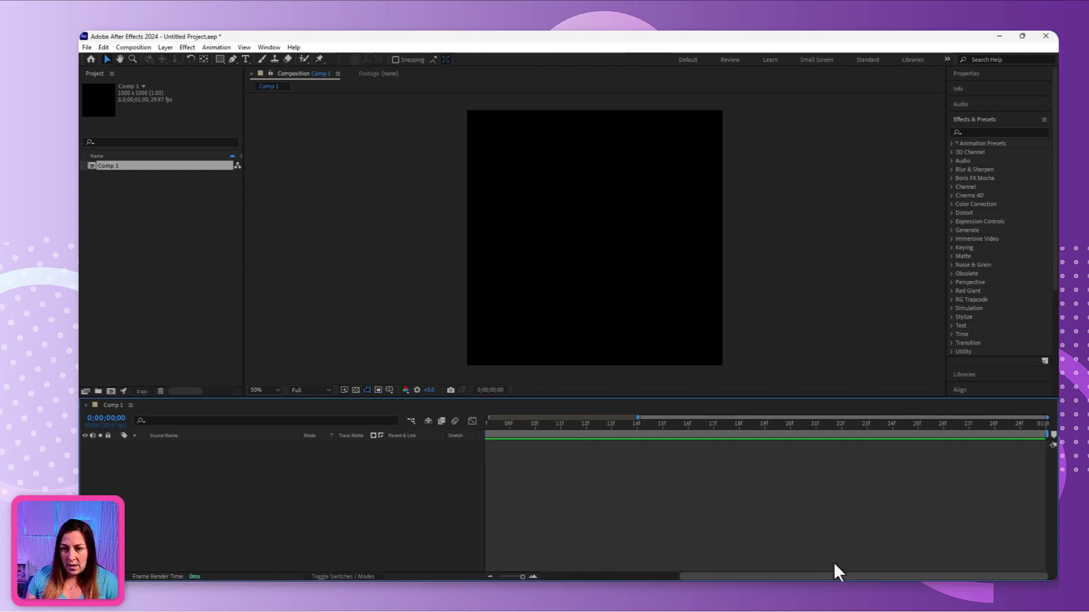
{"action": "left_click_drag", "start_coordinate": [1050, 434], "coordinate": [720, 444]}
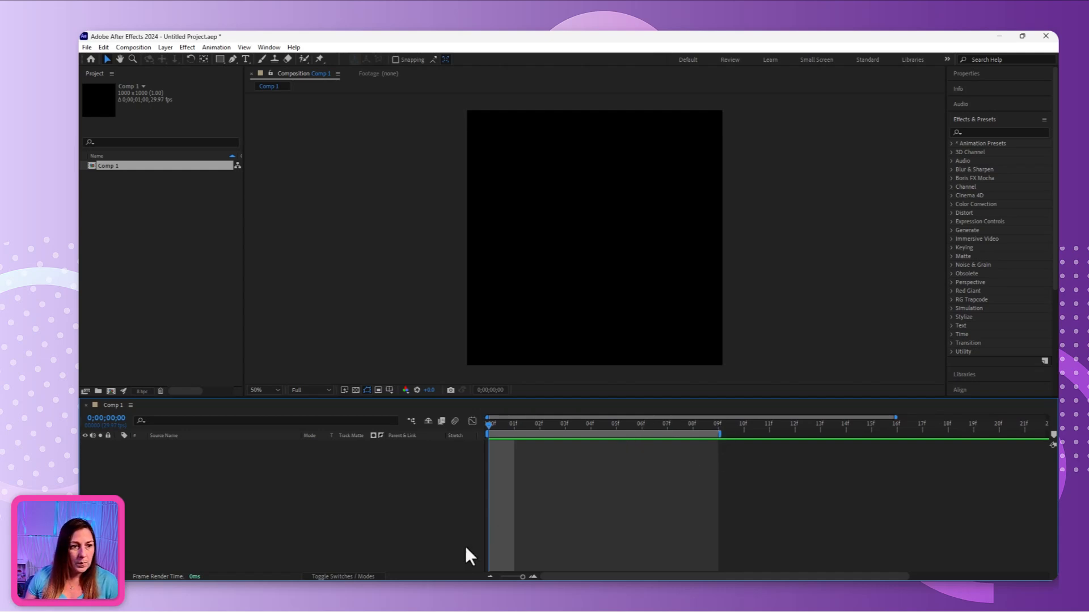
- Import Arm.png, Leg.png and Torso and Head.png from the Images folder into the project
{"action": "key", "text": "alt+Tab"}
{"action": "left_click_drag", "start_coordinate": [424, 186], "coordinate": [463, 172]}
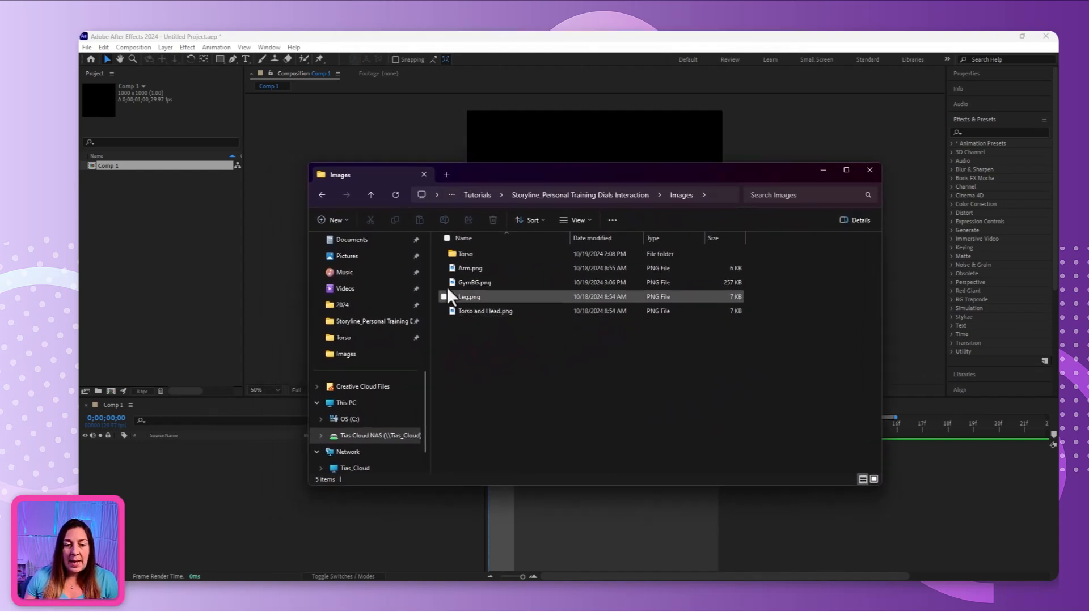
{"action": "left_click", "coordinate": [478, 267]}
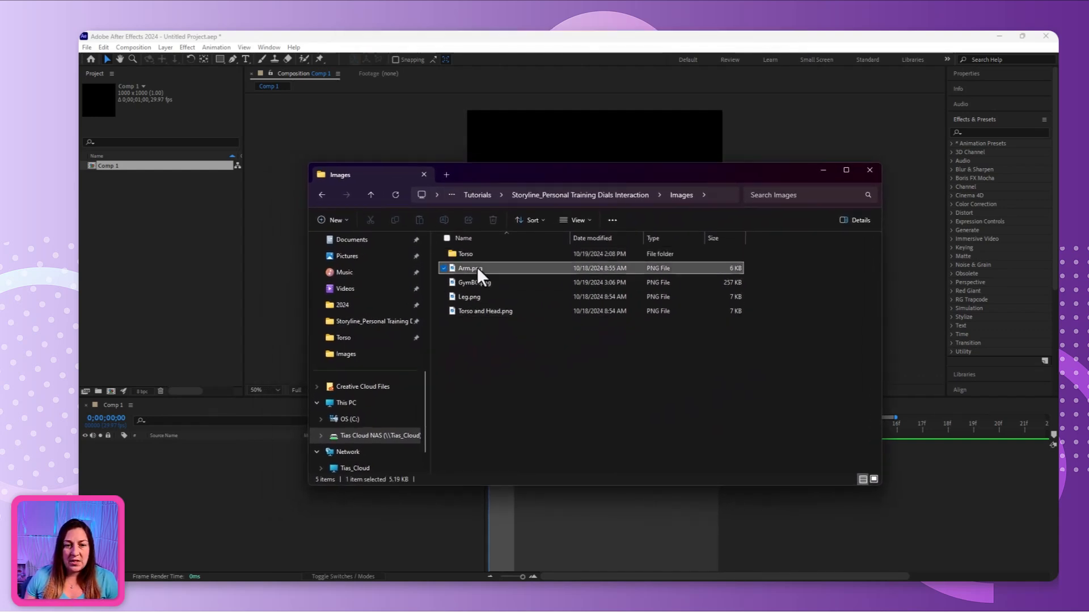
{"action": "left_click", "coordinate": [485, 298], "text": "ctrl"}
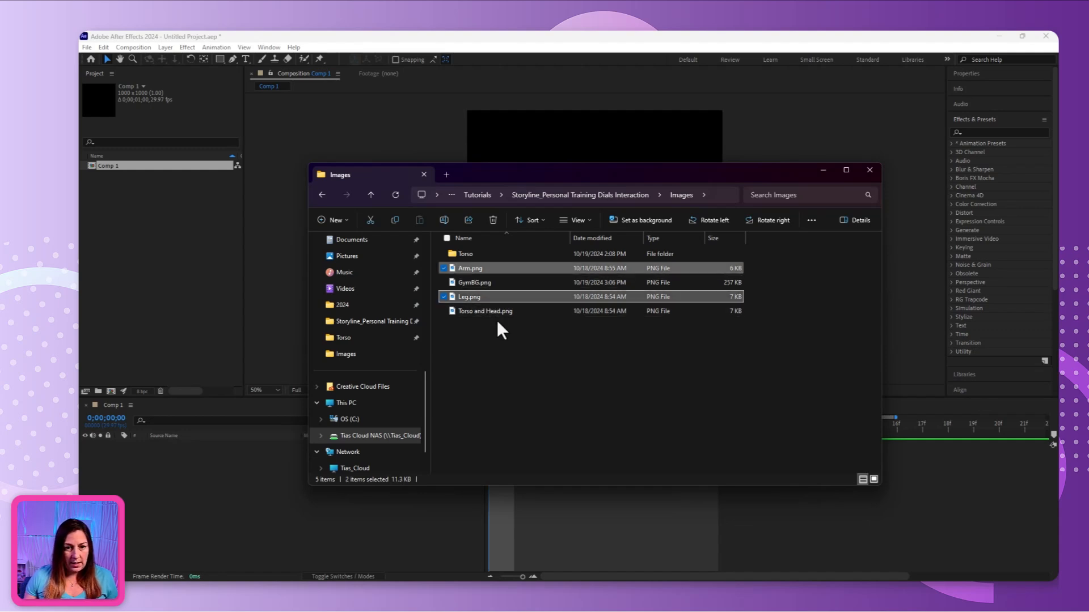
{"action": "left_click", "coordinate": [486, 313], "text": "ctrl"}
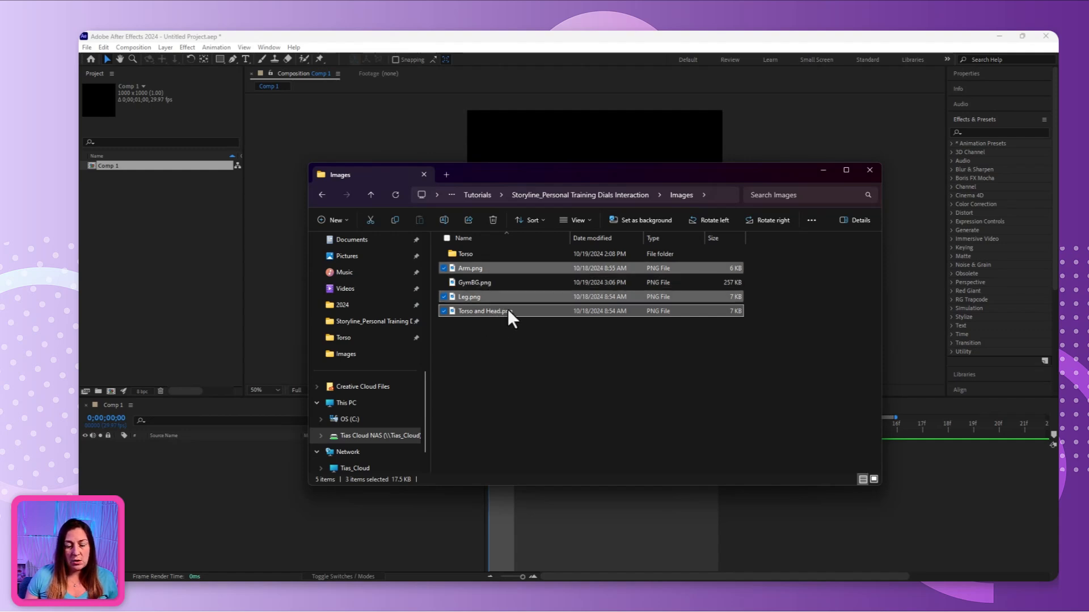
{"action": "left_click_drag", "start_coordinate": [537, 310], "coordinate": [161, 288]}
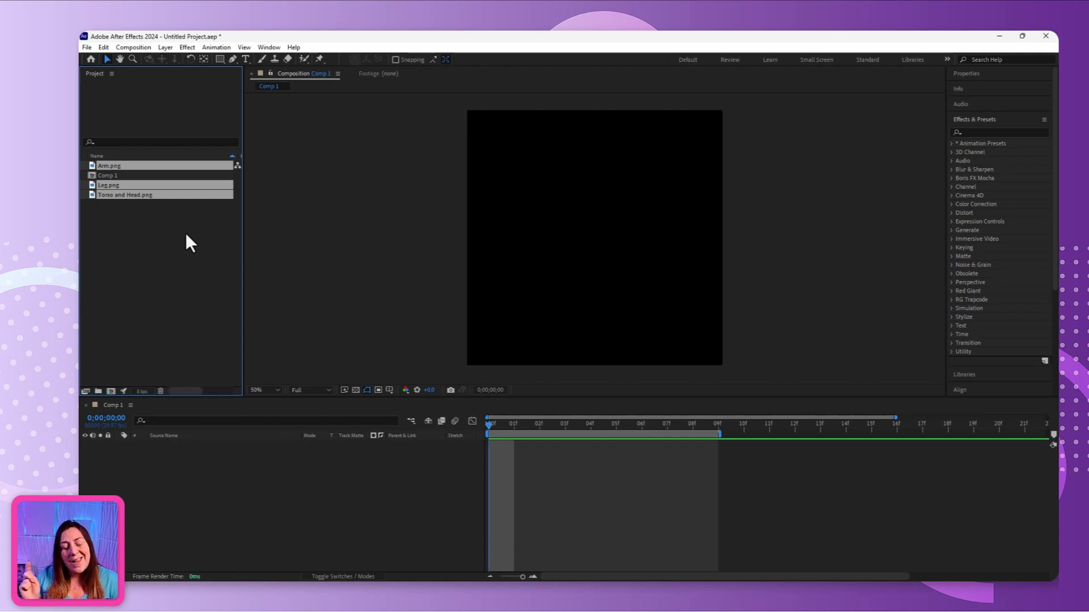
- Add the arm, leg, and torso and head images to Comp 1 as layers and scale all three to 50%
{"action": "left_click_drag", "start_coordinate": [144, 187], "coordinate": [263, 518]}
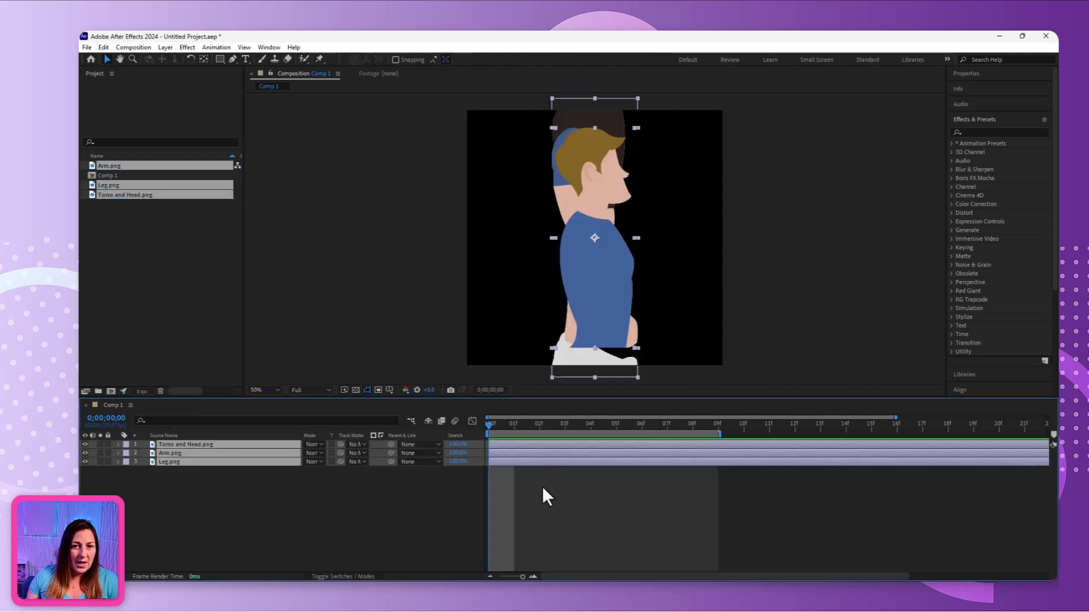
{"action": "left_click", "coordinate": [117, 445]}
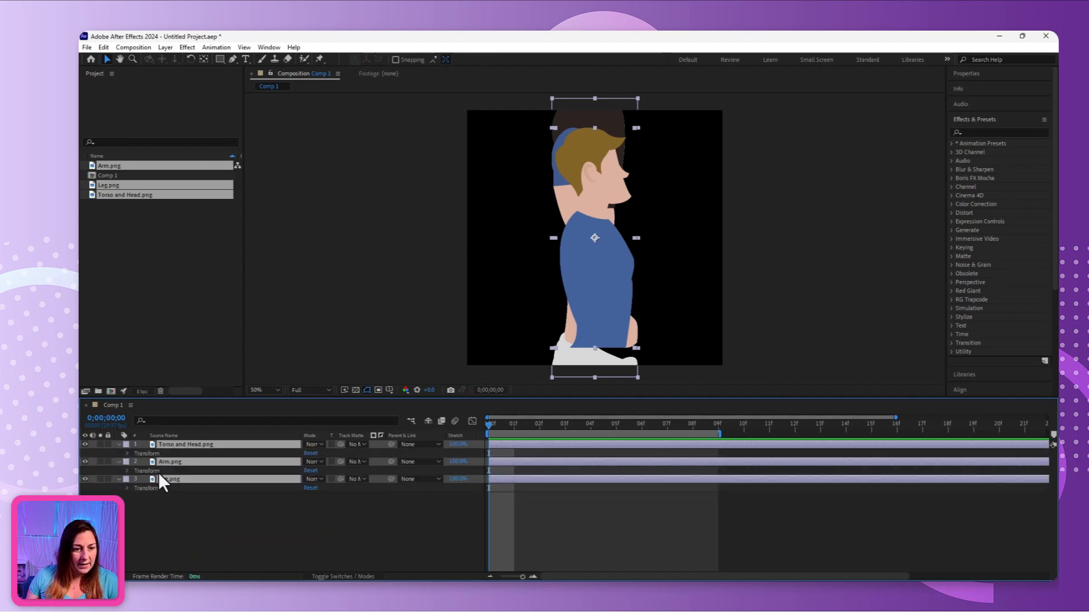
{"action": "left_click", "coordinate": [126, 453]}
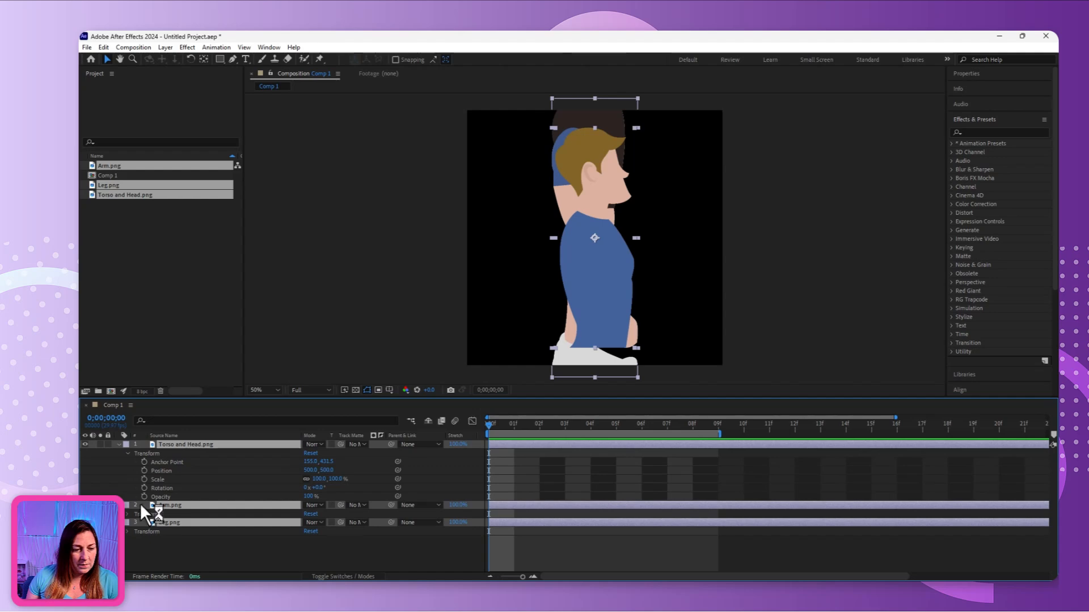
{"action": "left_click", "coordinate": [319, 479]}
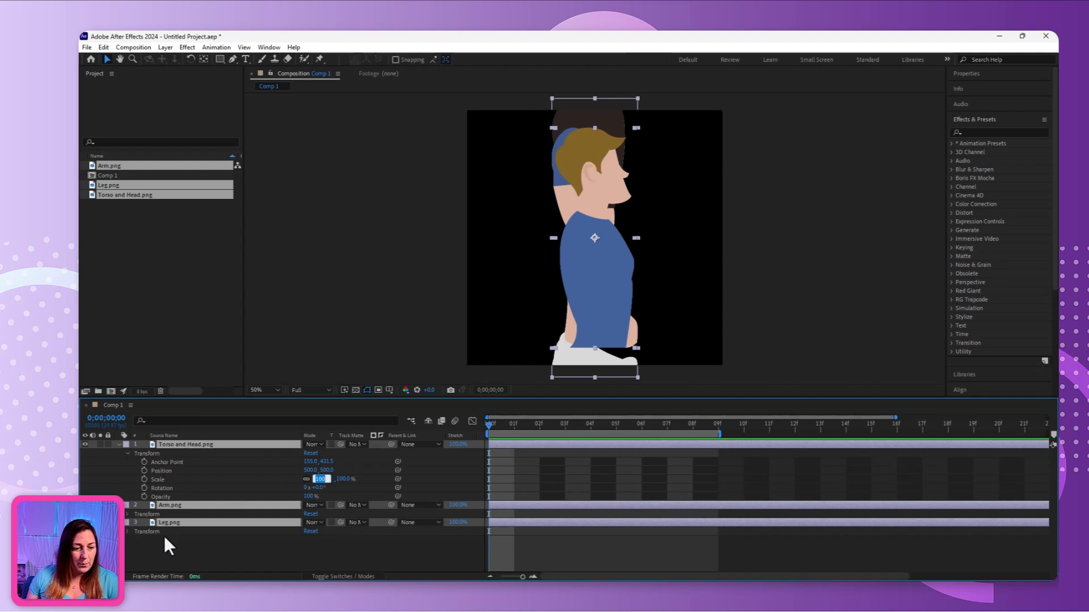
{"action": "type", "text": "50"}
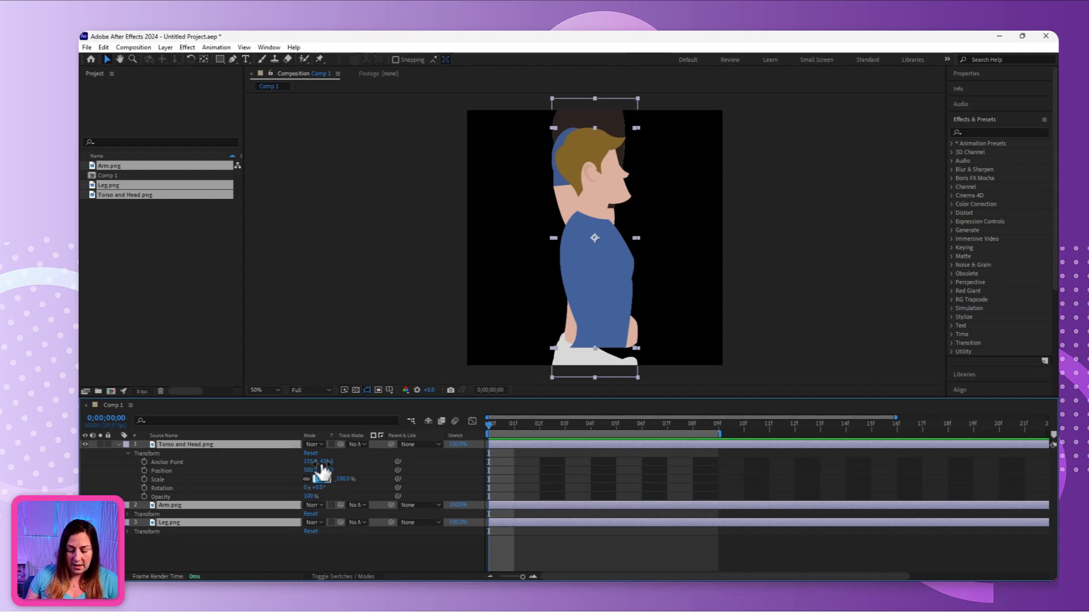
{"action": "key", "text": "Return"}
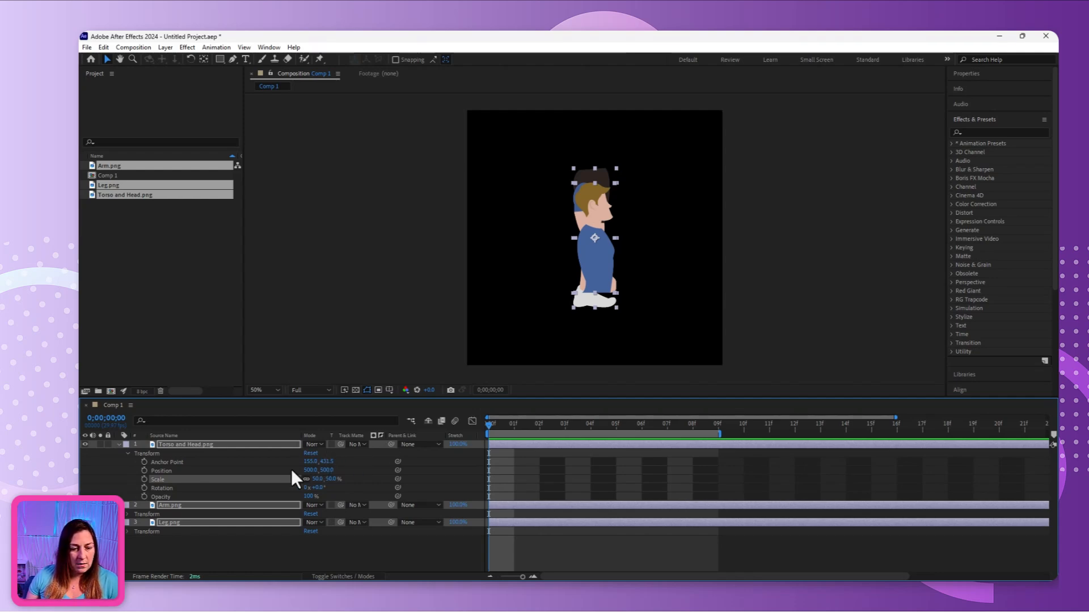
{"action": "left_click", "coordinate": [137, 562]}
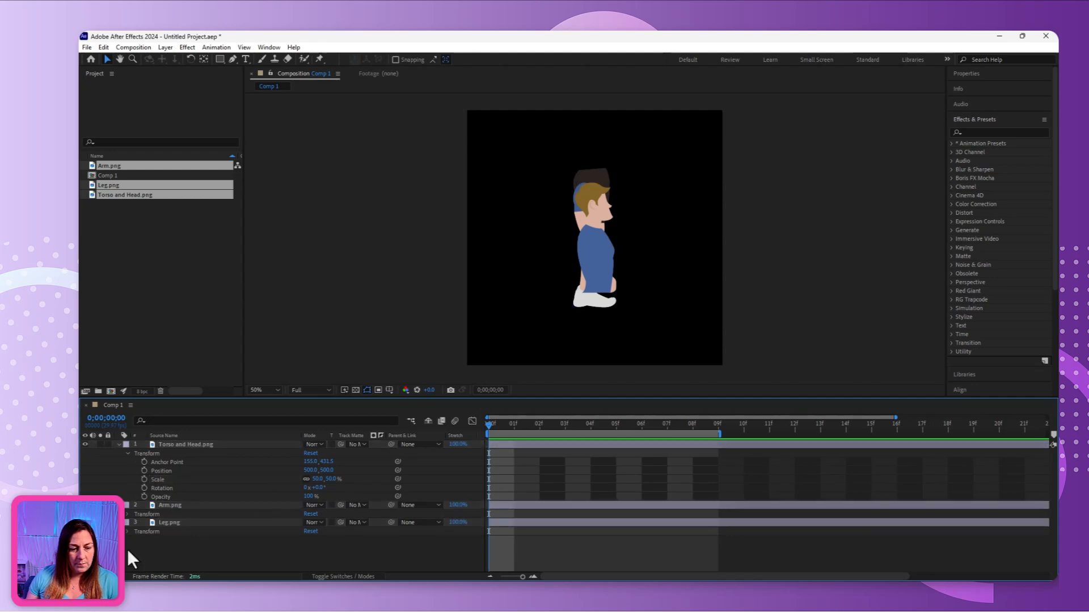
- Separate the torso from the leg and align them as a standing body, with the torso and head positioned at 352, 248
{"action": "left_click_drag", "start_coordinate": [595, 236], "coordinate": [539, 187]}
{"action": "left_click", "coordinate": [605, 172]}
{"action": "double_click", "coordinate": [605, 172]}
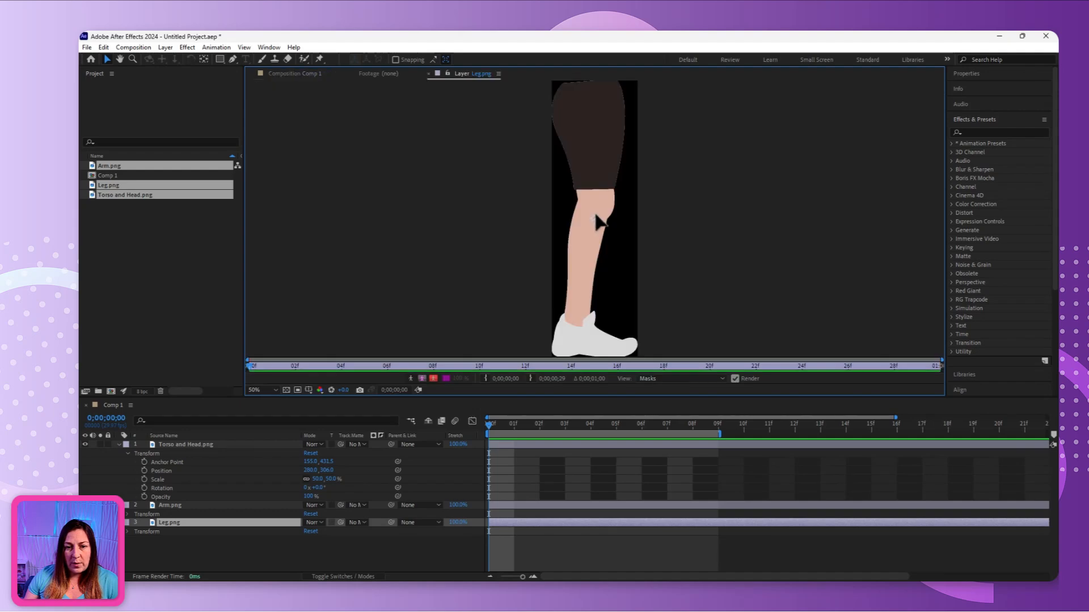
{"action": "left_click", "coordinate": [428, 73]}
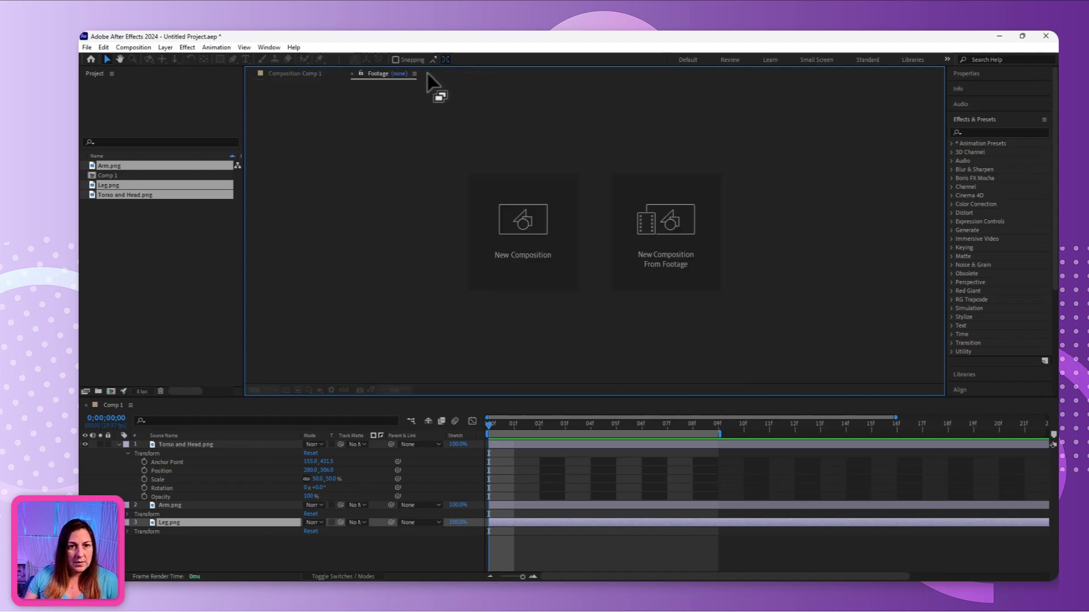
{"action": "left_click", "coordinate": [352, 73]}
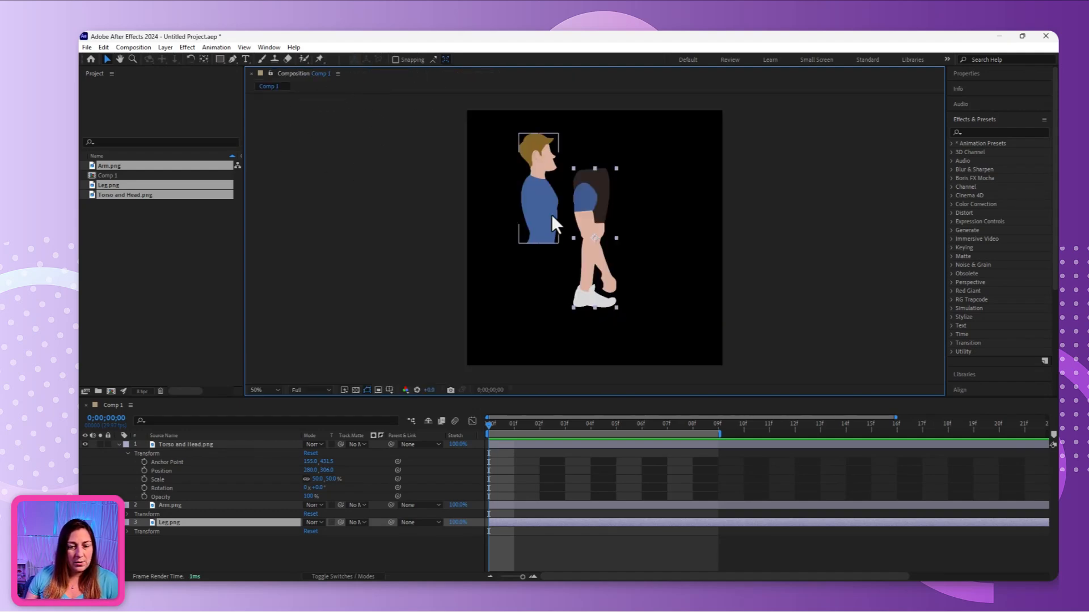
{"action": "left_click_drag", "start_coordinate": [608, 200], "coordinate": [559, 192]}
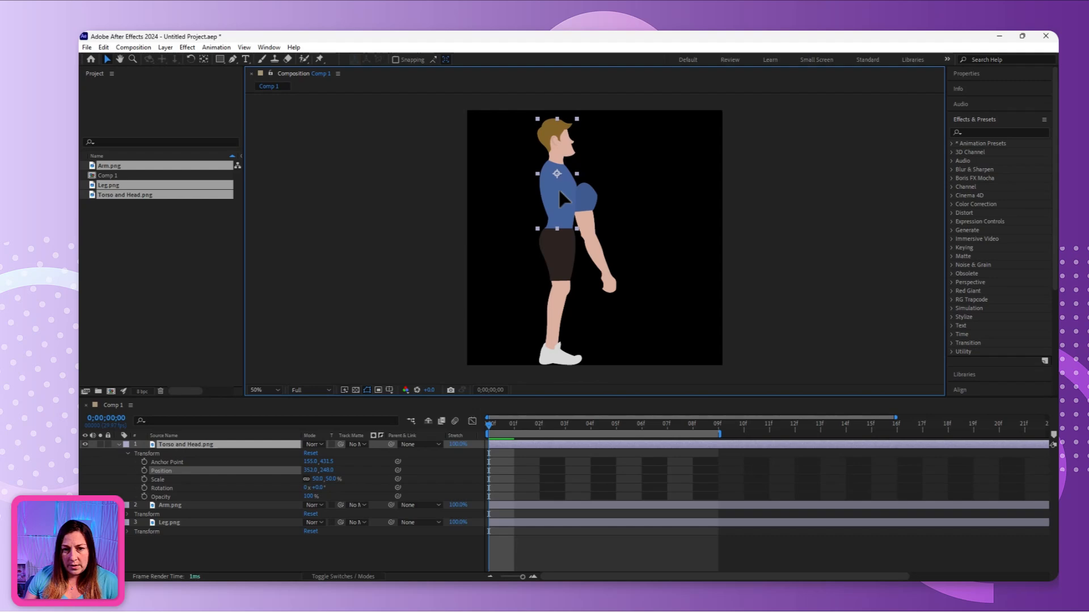
- Place the Arm.png layer above Torso and Head.png, fit the arm onto the shoulder, and collapse the torso layer's properties
{"action": "left_click", "coordinate": [590, 196]}
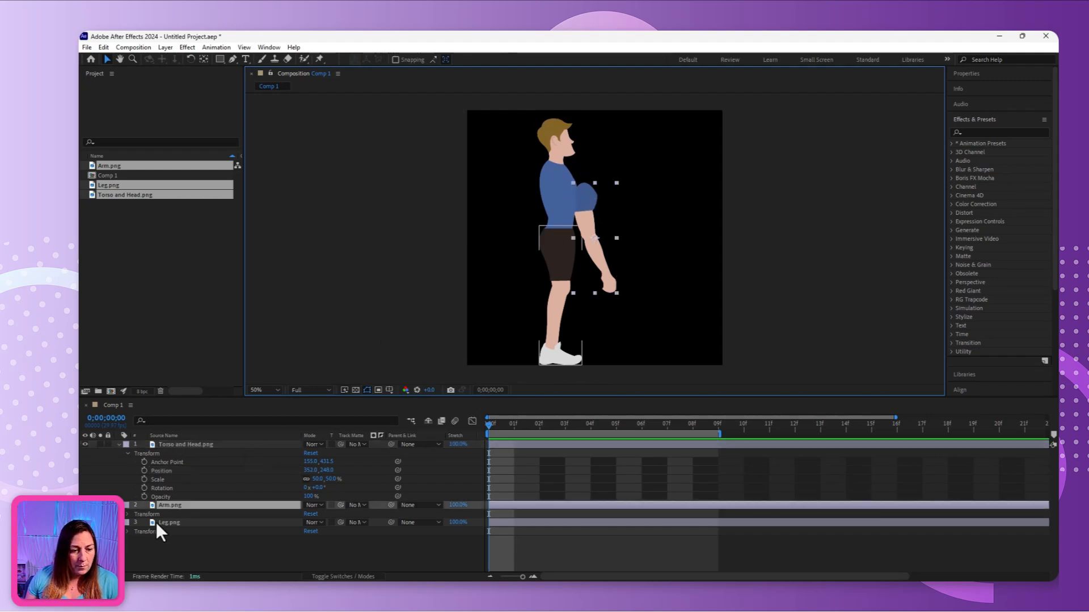
{"action": "left_click_drag", "start_coordinate": [182, 505], "coordinate": [199, 444]}
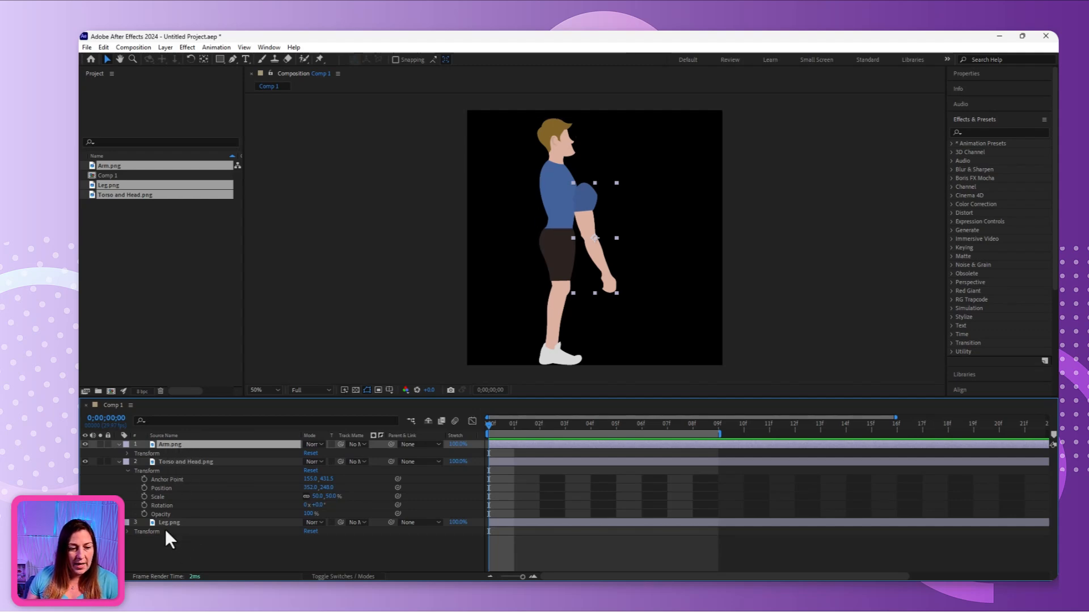
{"action": "left_click_drag", "start_coordinate": [589, 198], "coordinate": [557, 176]}
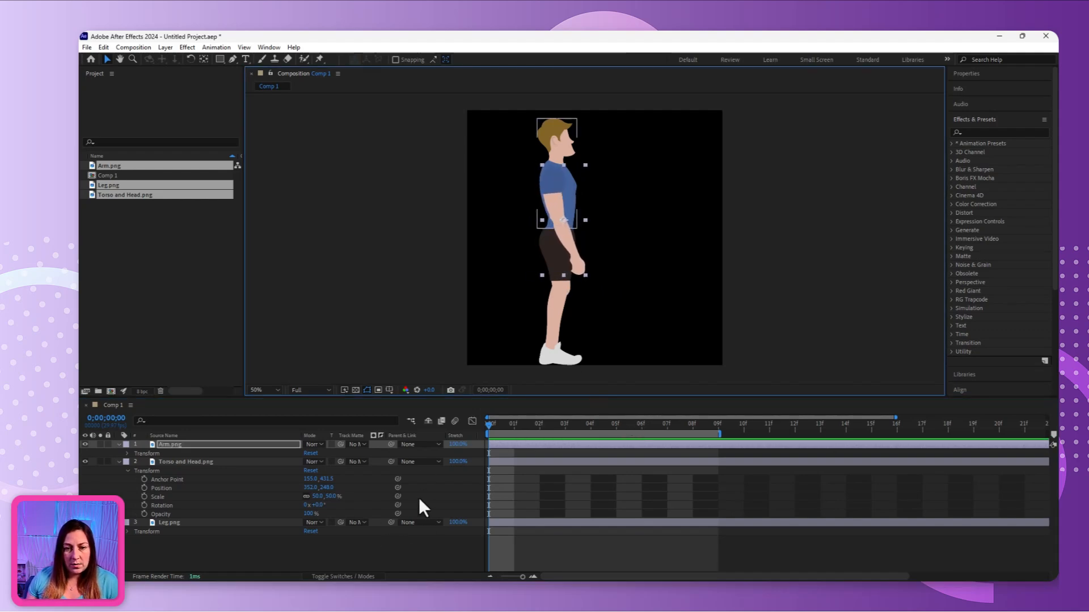
{"action": "left_click", "coordinate": [272, 552]}
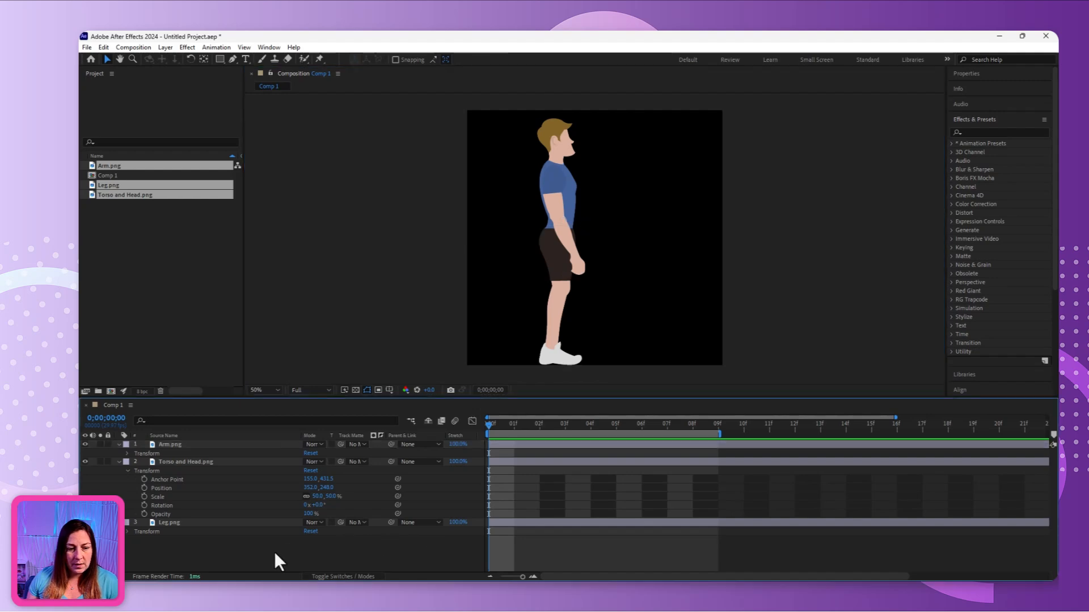
{"action": "left_click", "coordinate": [118, 462]}
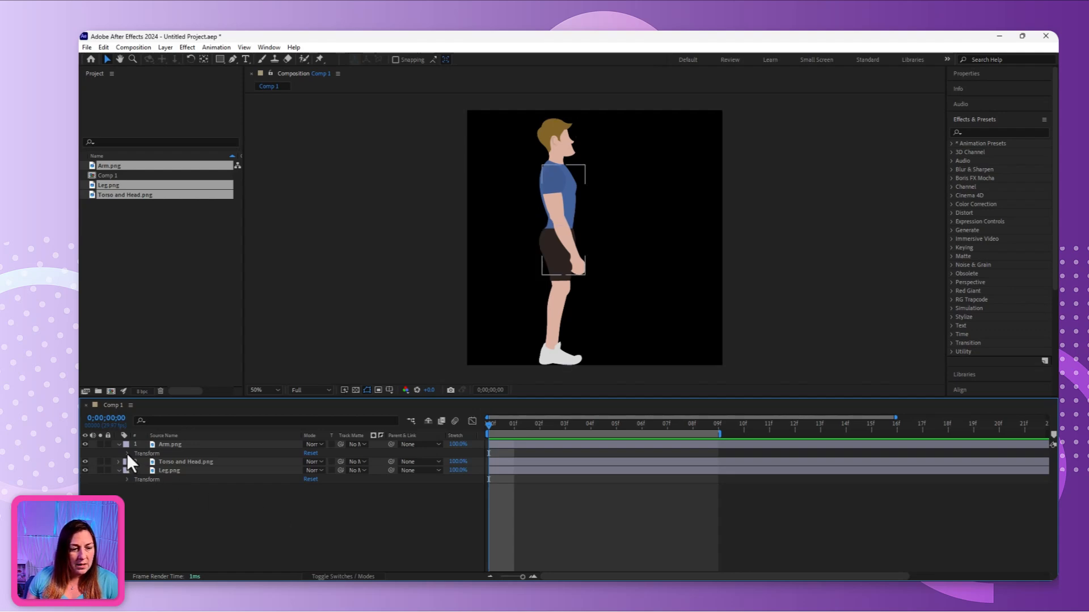
- Move the Arm.png layer's anchor point from the arm's middle up to the shoulder joint
{"action": "left_click", "coordinate": [161, 445]}
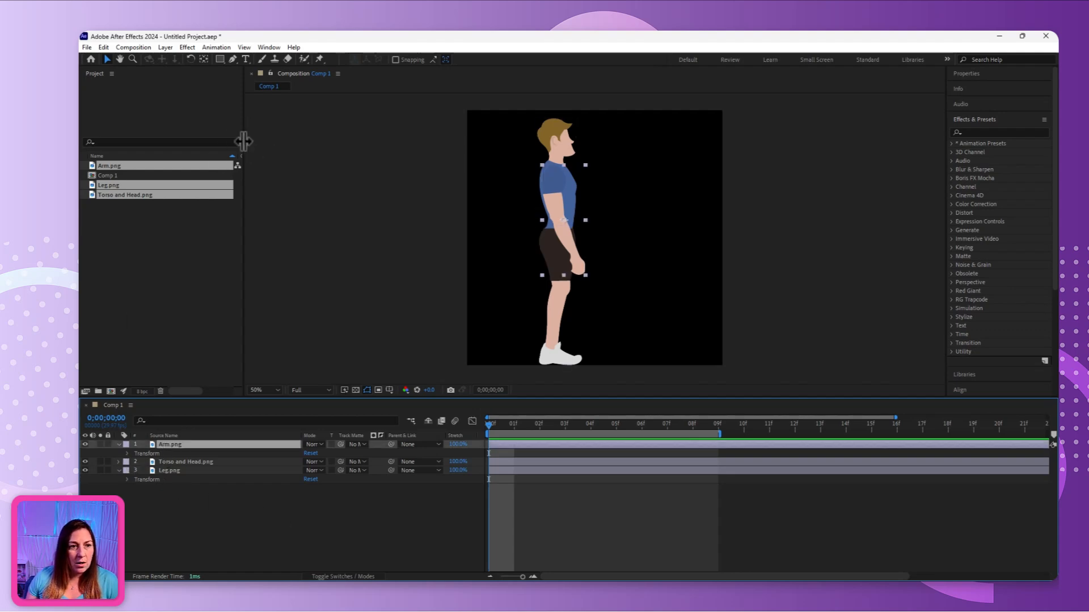
{"action": "left_click", "coordinate": [205, 59]}
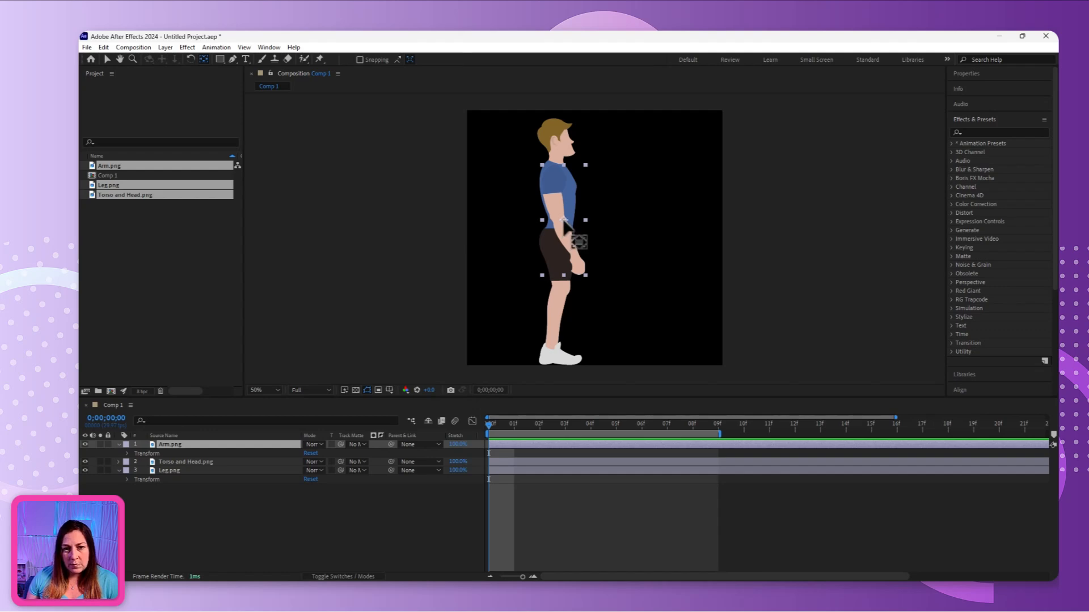
{"action": "left_click_drag", "start_coordinate": [574, 241], "coordinate": [551, 174]}
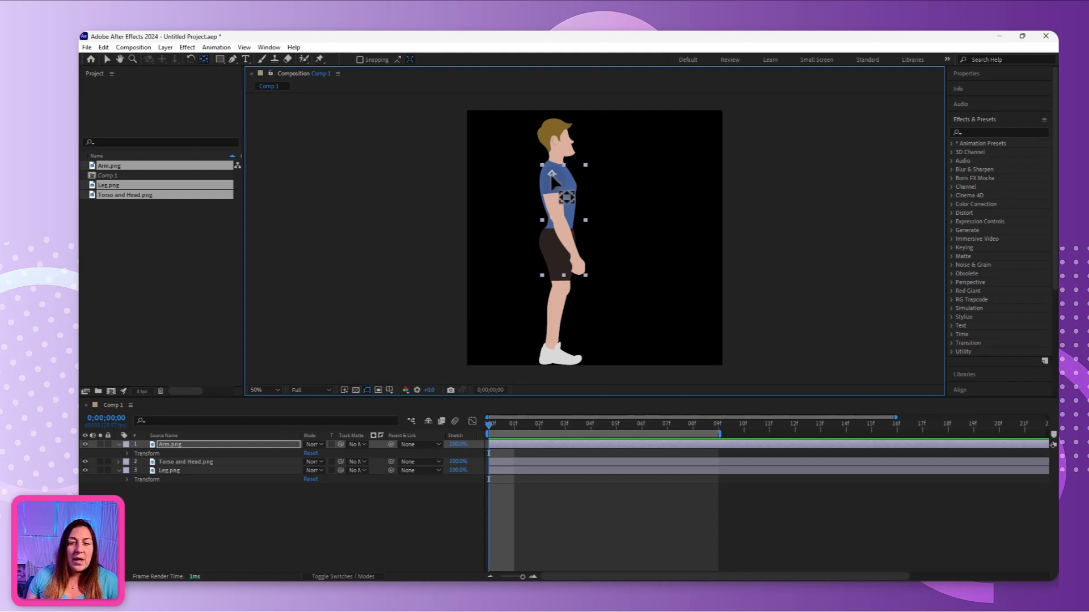
{"action": "left_click_drag", "start_coordinate": [552, 174], "coordinate": [554, 178]}
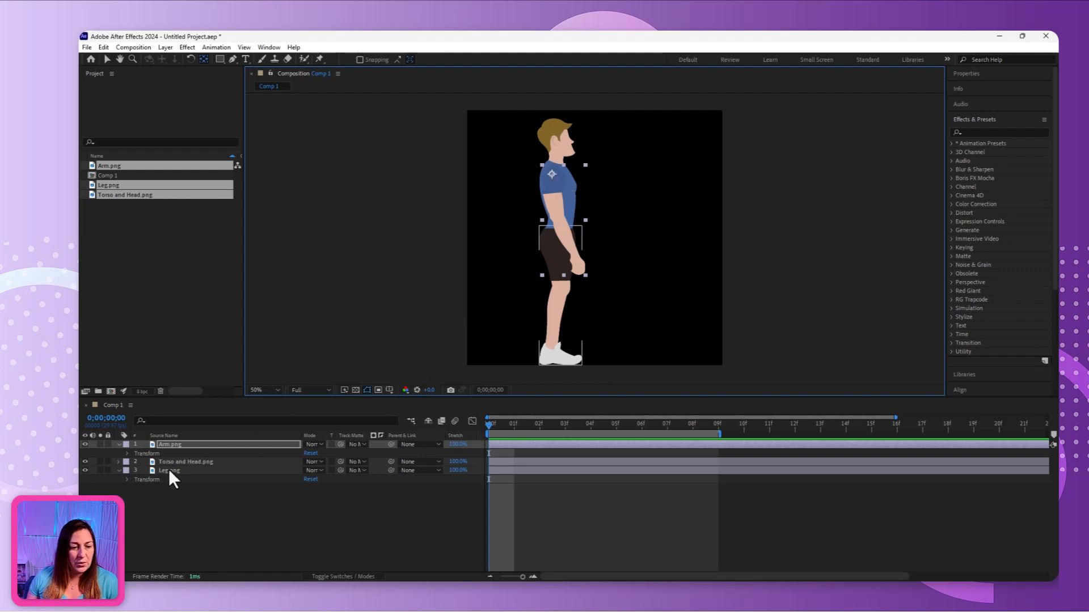
- Animate the arm's rotation with a keyframe at frame 0 and a -61° keyframe at frame 8, raising the arm forward
{"action": "left_click", "coordinate": [127, 454]}
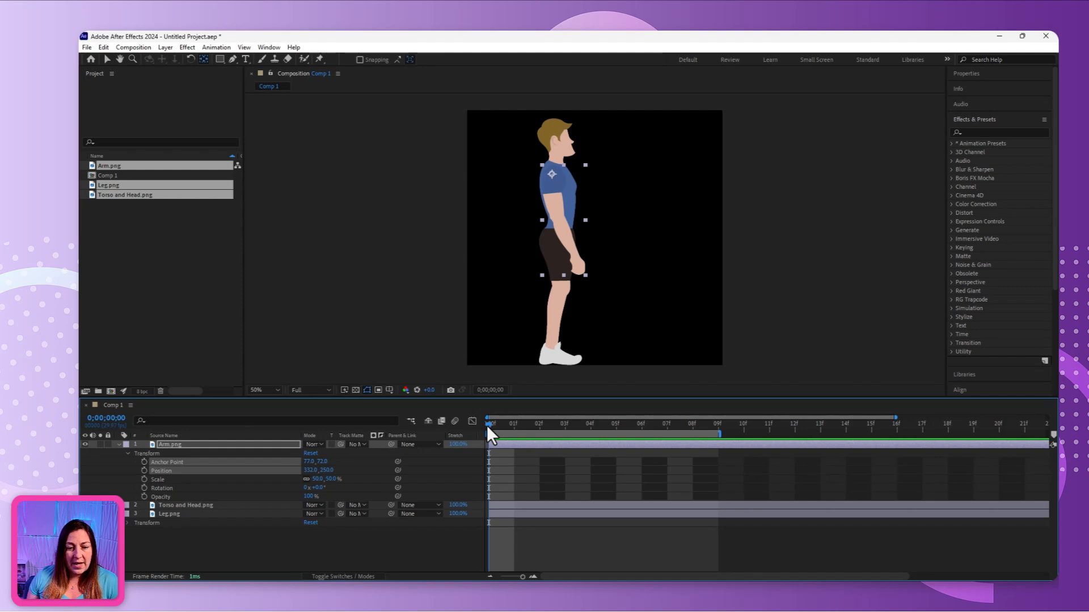
{"action": "left_click", "coordinate": [144, 487]}
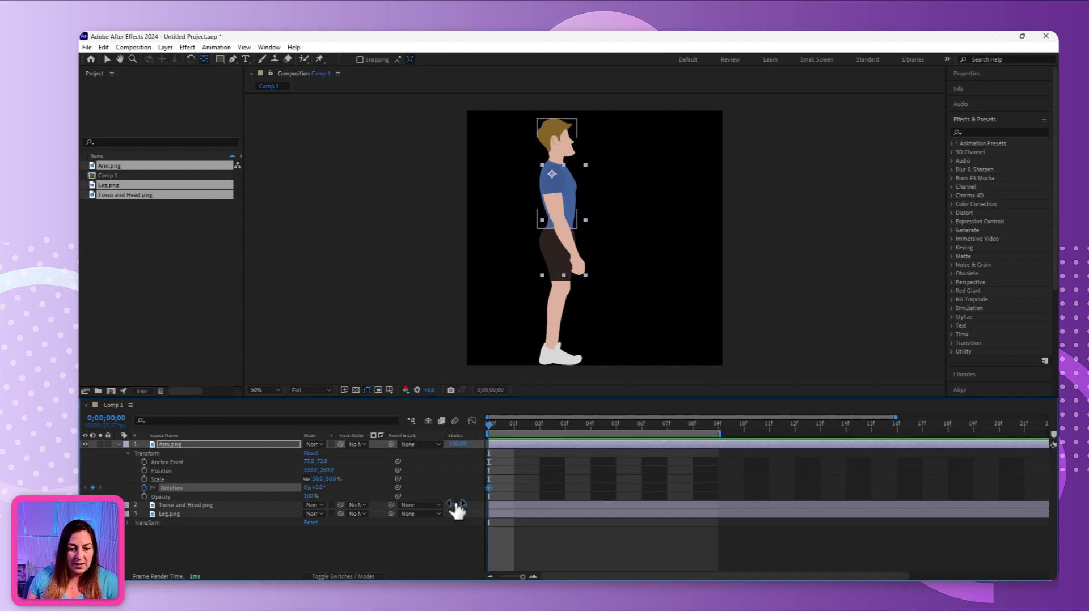
{"action": "left_click_drag", "start_coordinate": [488, 426], "coordinate": [687, 436]}
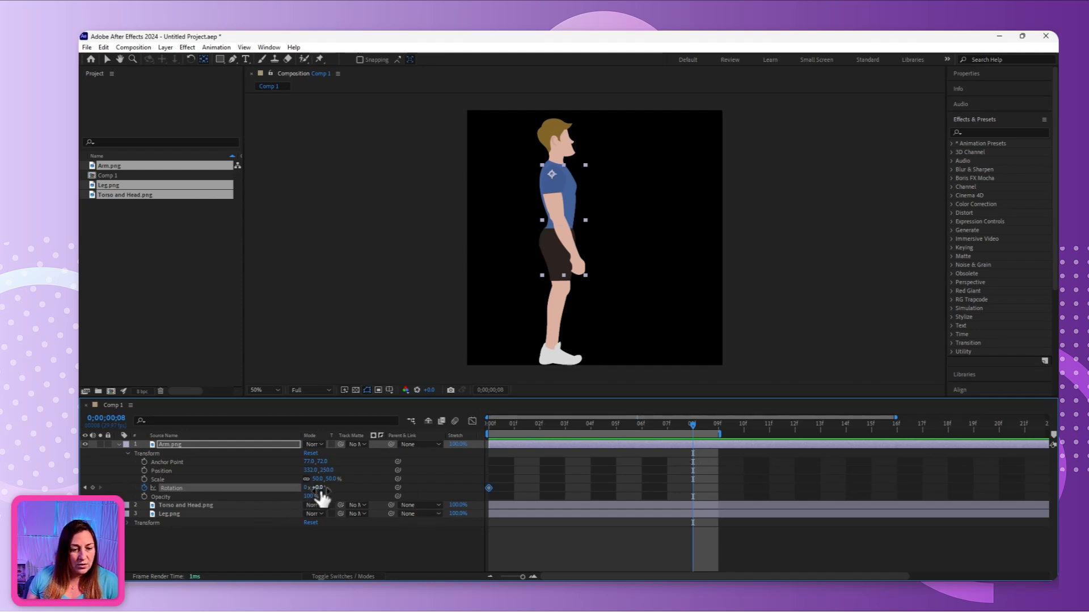
{"action": "mouse_move", "coordinate": [320, 491]}
{"action": "left_mouse_down"}
{"action": "mouse_move", "coordinate": [279, 491]}
{"action": "mouse_move", "coordinate": [315, 499]}
{"action": "left_mouse_up"}
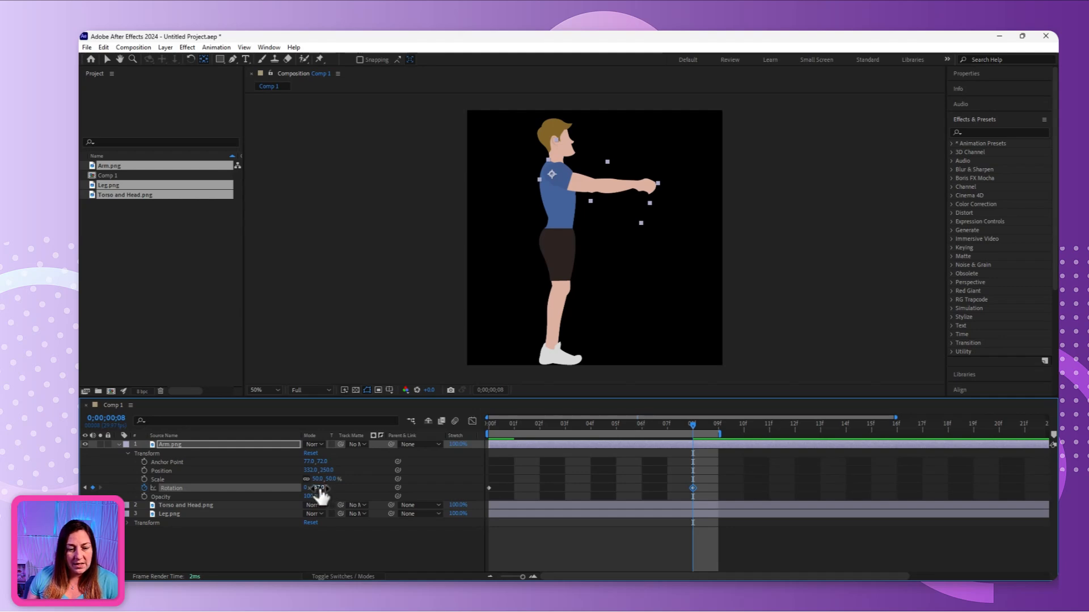
{"action": "mouse_move", "coordinate": [318, 494]}
{"action": "left_mouse_down"}
{"action": "mouse_move", "coordinate": [300, 491]}
{"action": "mouse_move", "coordinate": [340, 491]}
{"action": "mouse_move", "coordinate": [294, 491]}
{"action": "mouse_move", "coordinate": [340, 489]}
{"action": "mouse_move", "coordinate": [309, 487]}
{"action": "mouse_move", "coordinate": [318, 484]}
{"action": "left_mouse_up"}
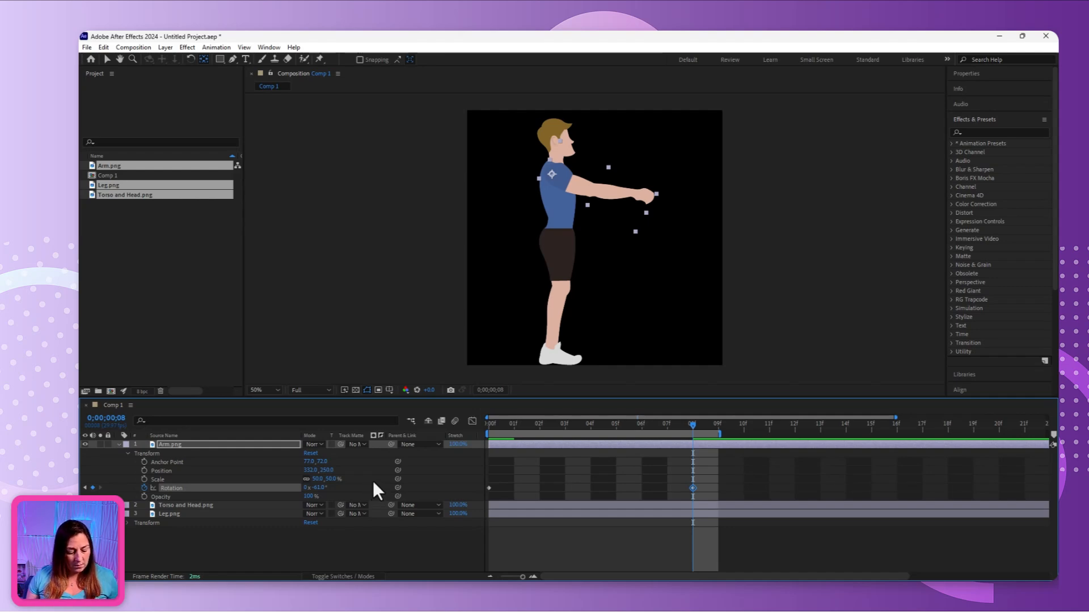
- At frame 0, lower the arm's anchor point slightly to about 77, 96 and scrub through the arm swing to check it
{"action": "left_click_drag", "start_coordinate": [693, 424], "coordinate": [478, 430]}
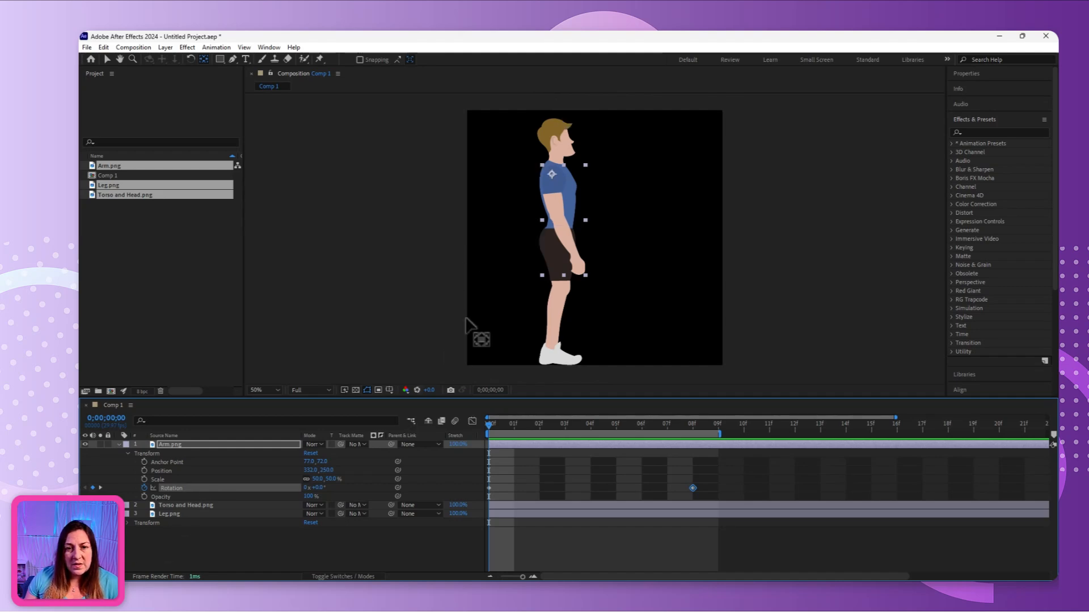
{"action": "left_click", "coordinate": [552, 177]}
{"action": "left_click_drag", "start_coordinate": [551, 172], "coordinate": [552, 177]}
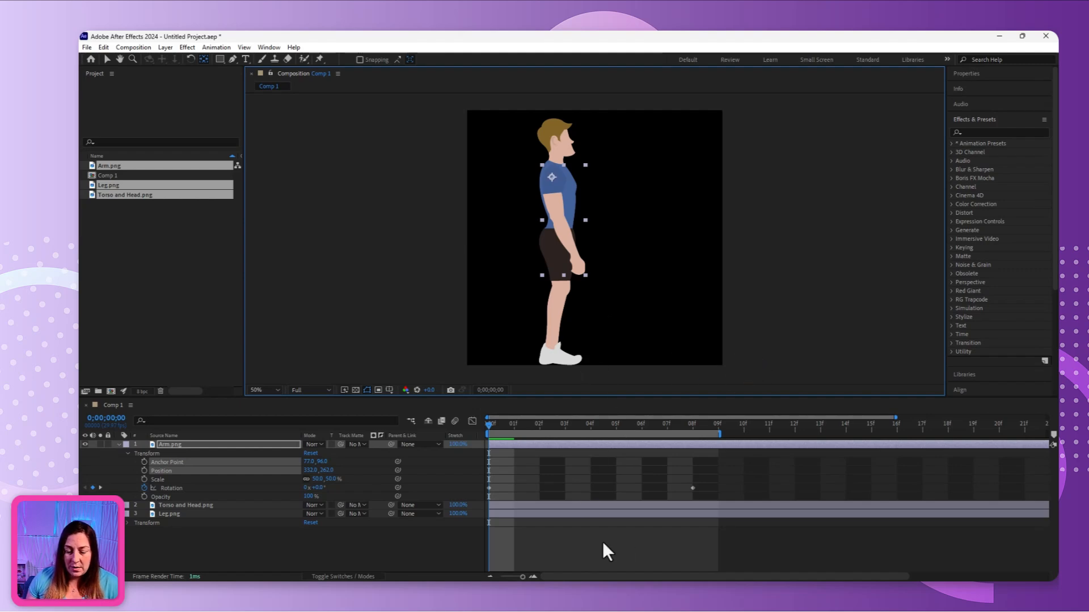
{"action": "left_click_drag", "start_coordinate": [488, 424], "coordinate": [612, 440]}
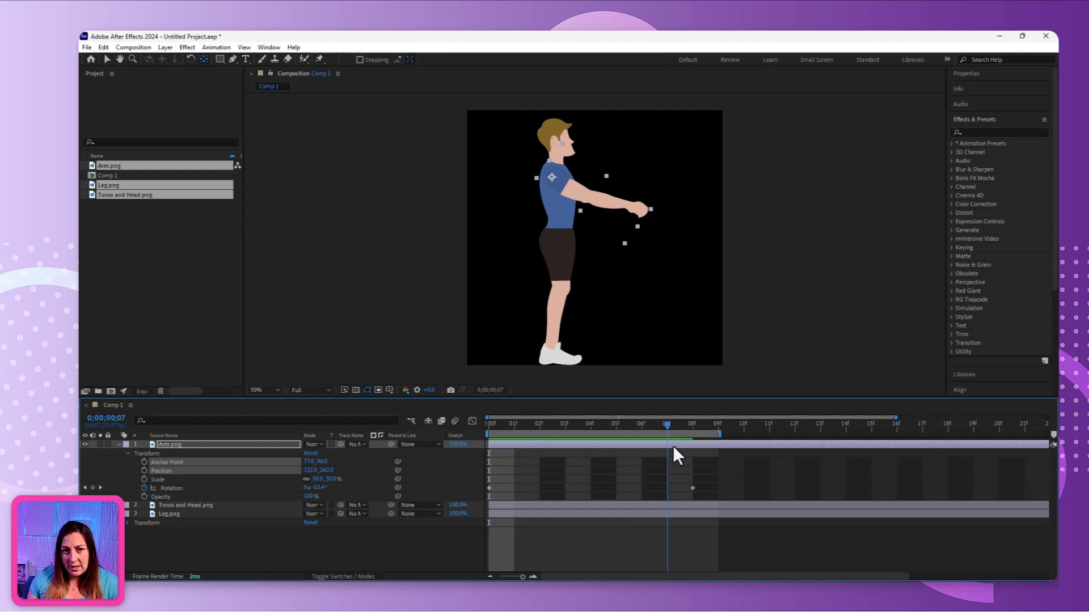
{"action": "left_click_drag", "start_coordinate": [673, 445], "coordinate": [489, 460]}
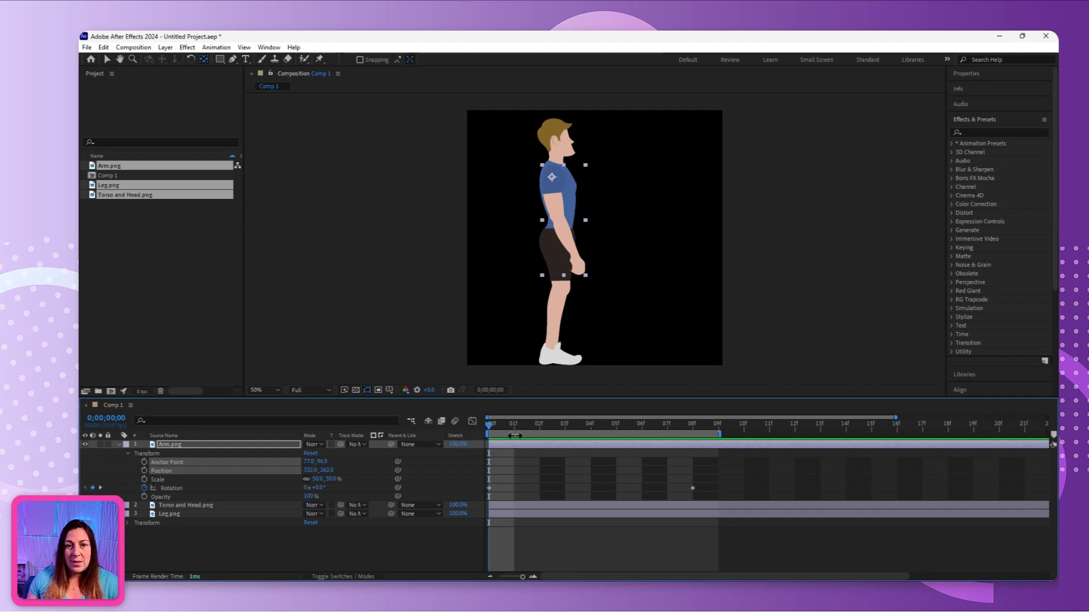
{"action": "left_click_drag", "start_coordinate": [486, 427], "coordinate": [494, 447]}
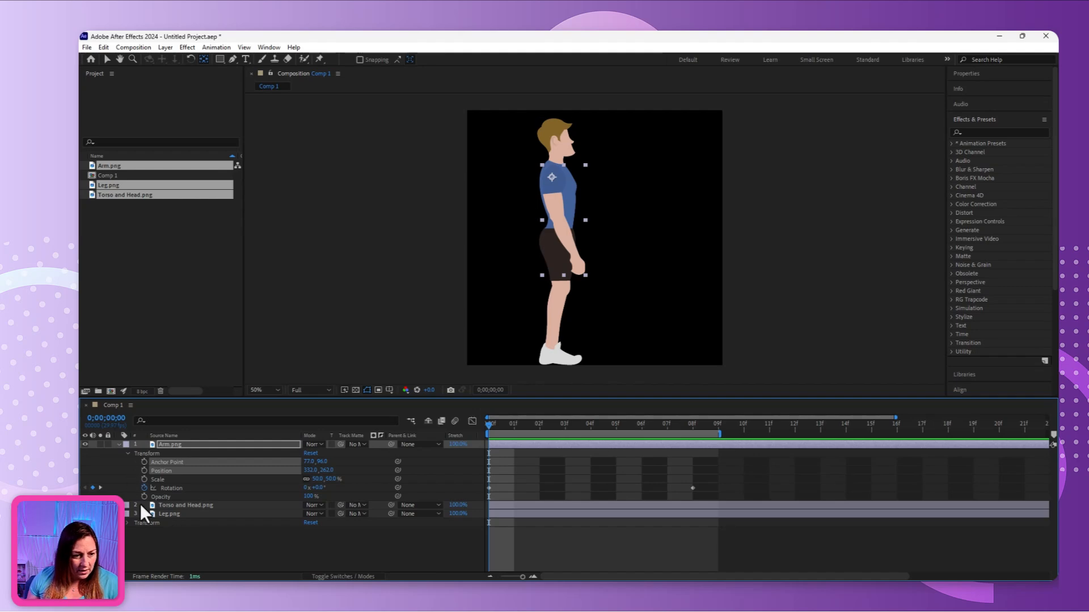
- Add a rotation keyframe to Torso and Head.png at frame 0 and move its anchor point down to the waist, about 167, 819.5
{"action": "left_click", "coordinate": [127, 514]}
{"action": "scroll", "coordinate": [184, 526], "scroll_direction": "down", "scroll_amount": 1}
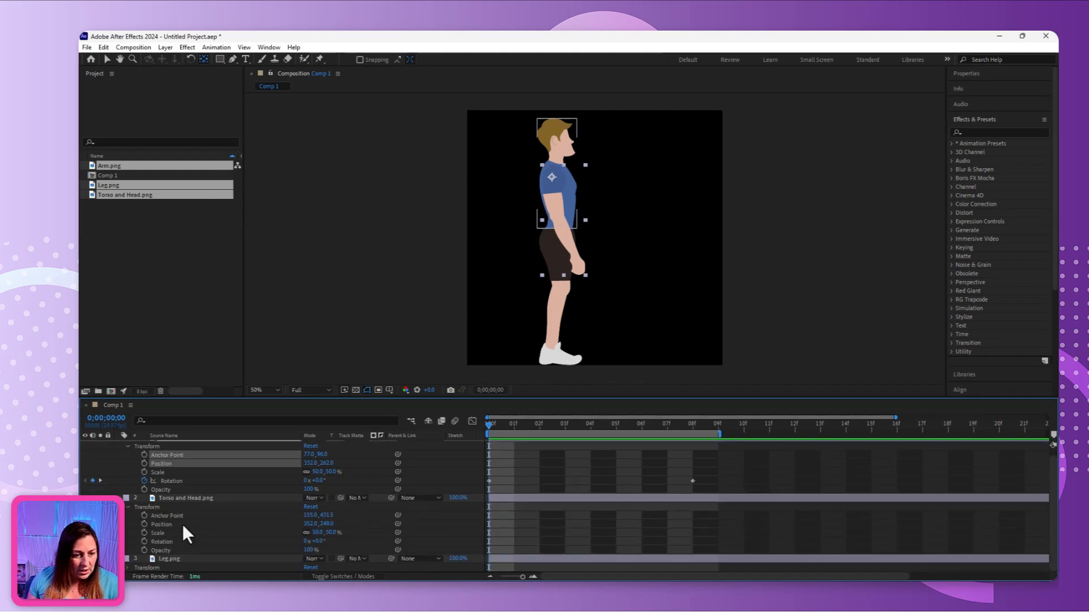
{"action": "left_click", "coordinate": [144, 541]}
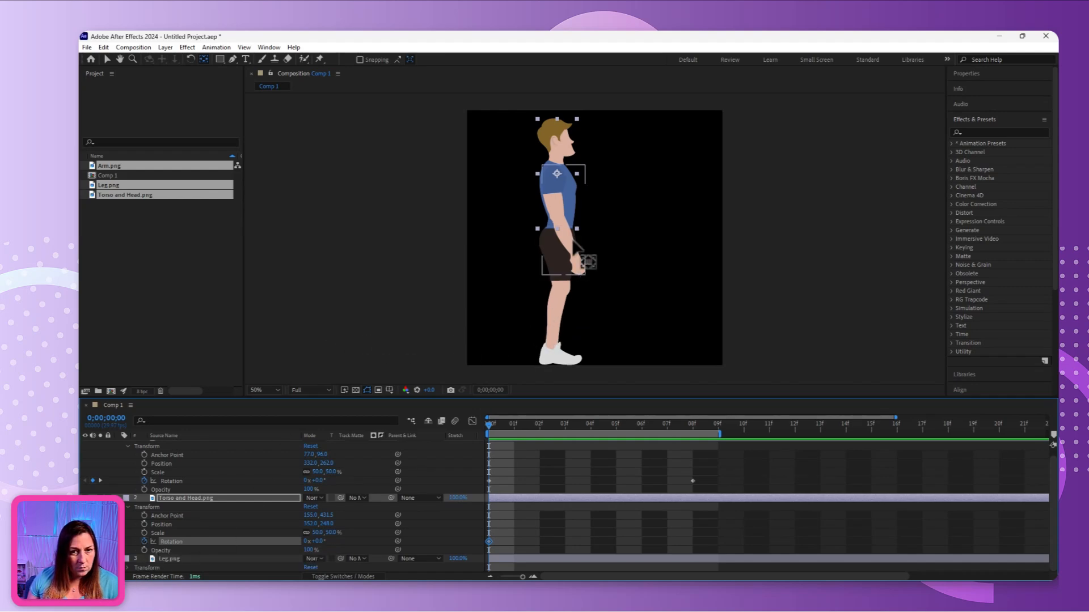
{"action": "left_click_drag", "start_coordinate": [557, 171], "coordinate": [576, 243]}
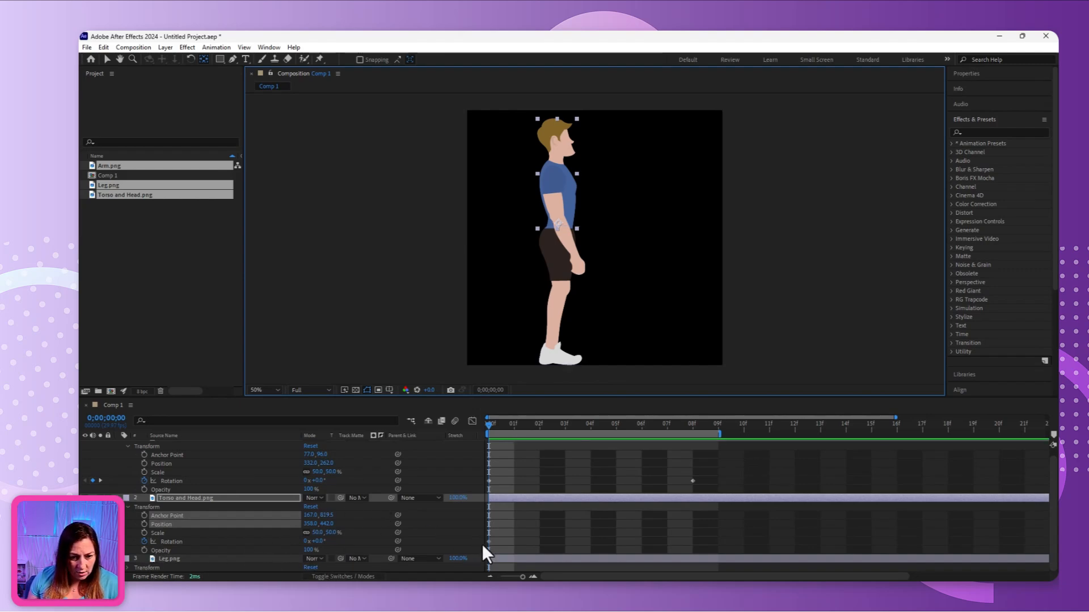
- Rotate the torso and head to 14° at frame 8 so it leans forward, and scrub back to frame 0 to review the motion
{"action": "left_click_drag", "start_coordinate": [491, 425], "coordinate": [690, 431]}
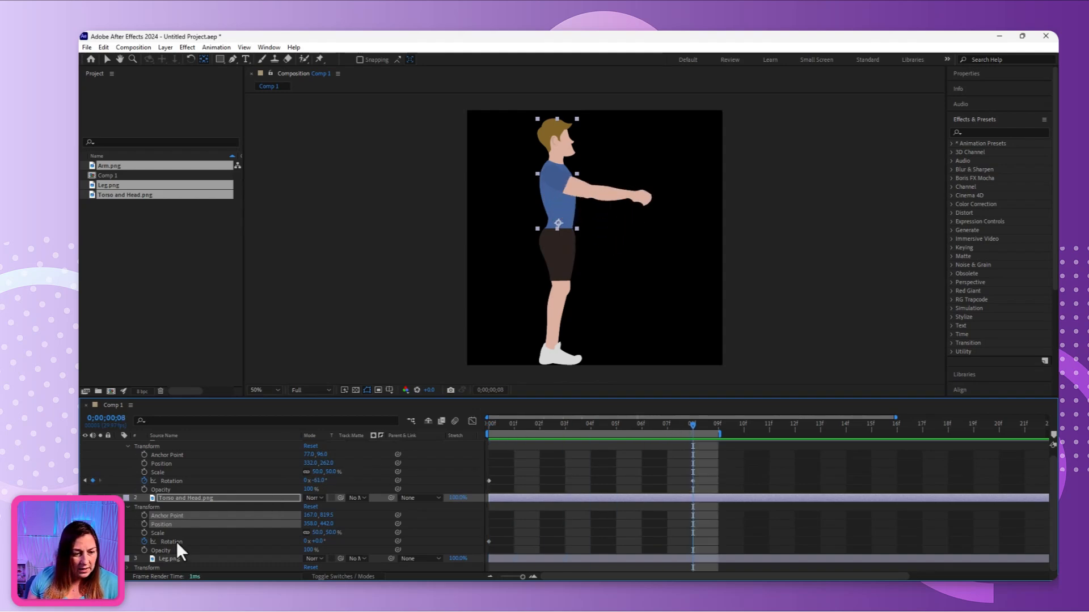
{"action": "left_click_drag", "start_coordinate": [321, 539], "coordinate": [328, 543]}
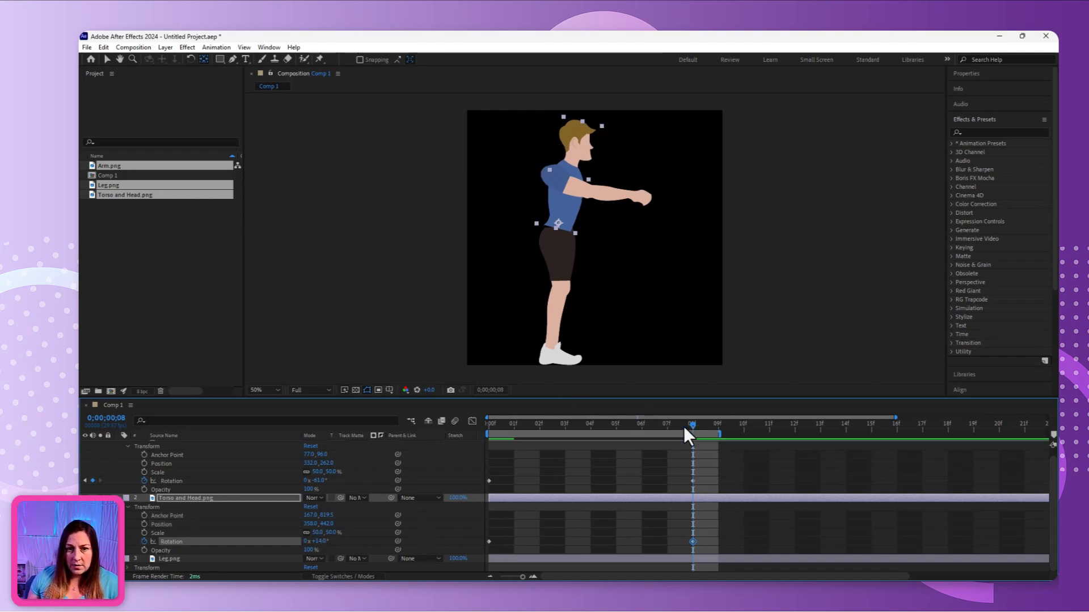
{"action": "left_click_drag", "start_coordinate": [685, 429], "coordinate": [431, 458]}
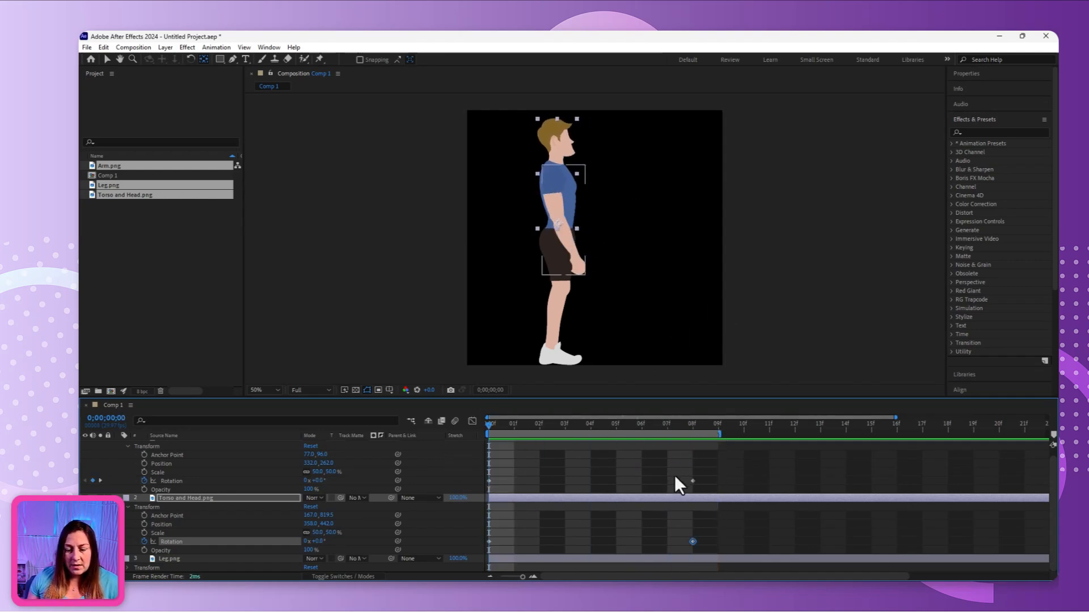
{"action": "left_click_drag", "start_coordinate": [485, 424], "coordinate": [461, 458]}
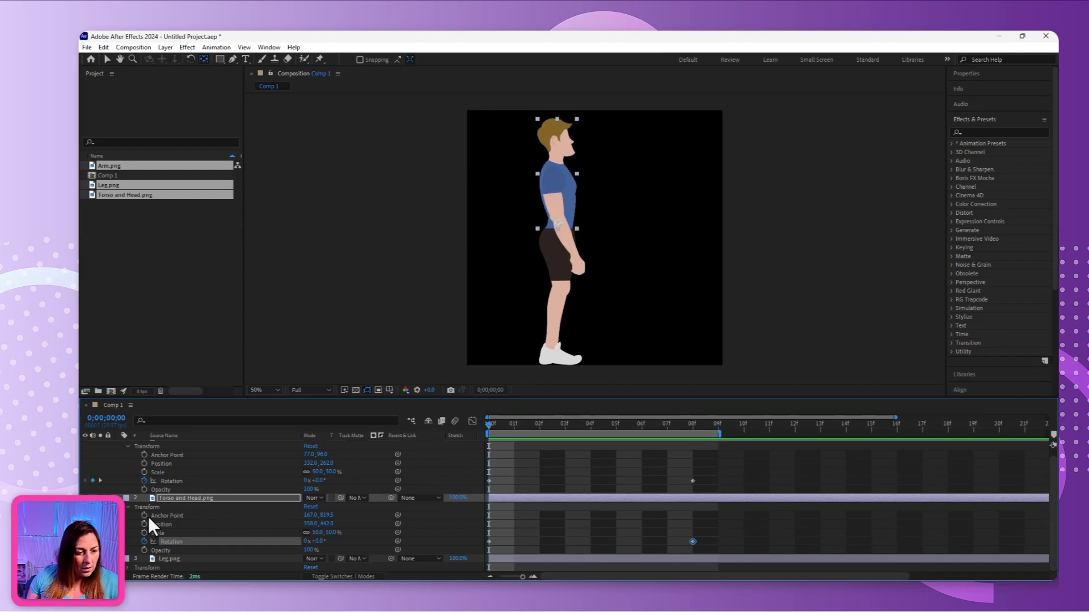
- Keyframe the arm's position at frame 0, move it onto the leaning torso's shoulder at frame 8, about 382, 282, and review the motion
{"action": "scroll", "coordinate": [177, 490], "scroll_direction": "up", "scroll_amount": 1}
{"action": "left_click", "coordinate": [168, 444]}
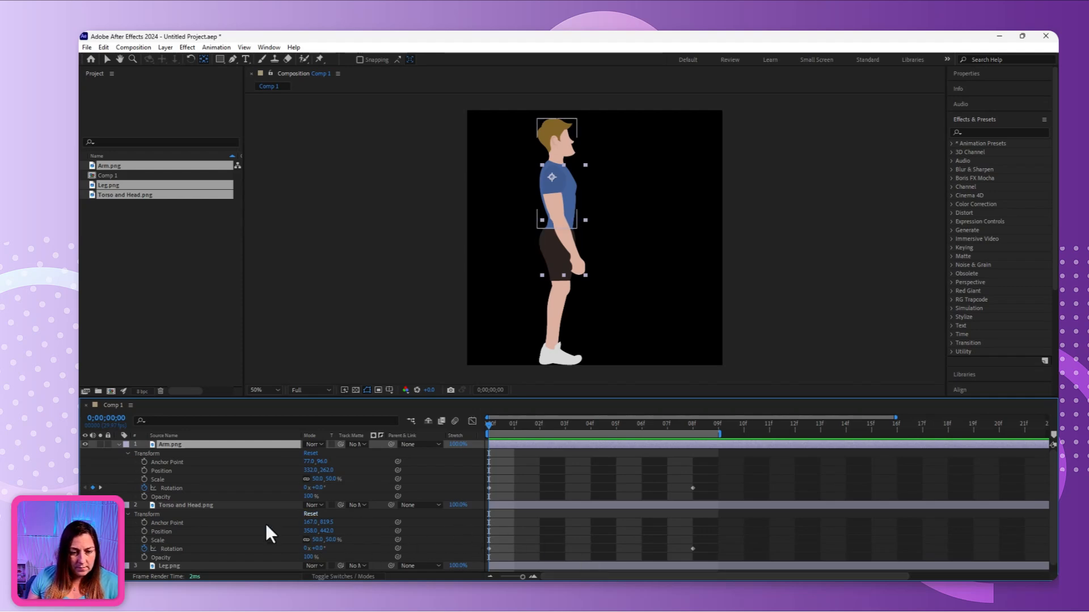
{"action": "left_click", "coordinate": [144, 471]}
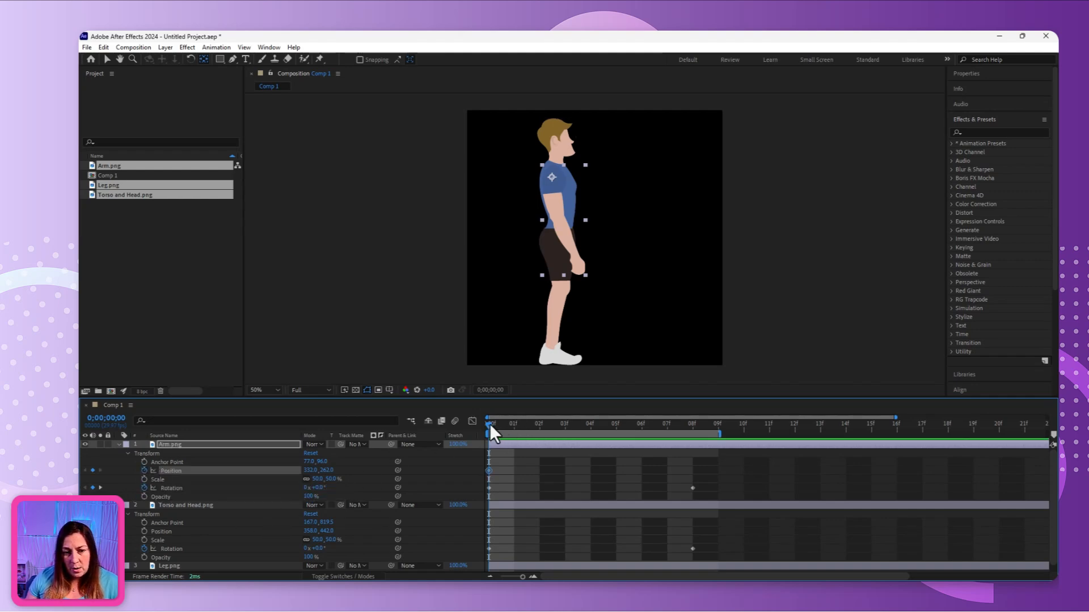
{"action": "left_click_drag", "start_coordinate": [489, 425], "coordinate": [685, 432]}
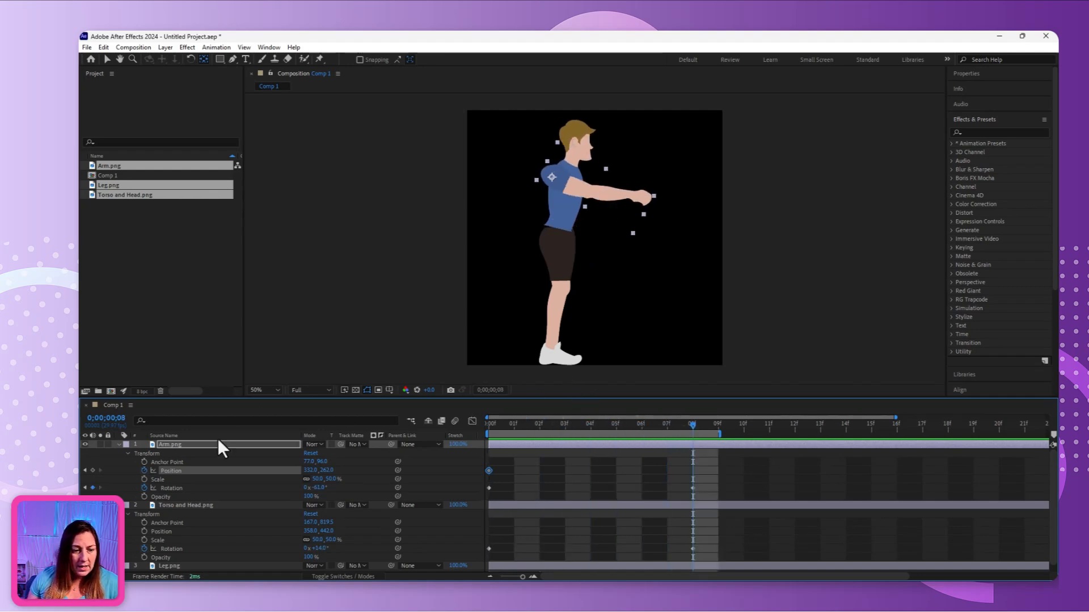
{"action": "left_click", "coordinate": [531, 177]}
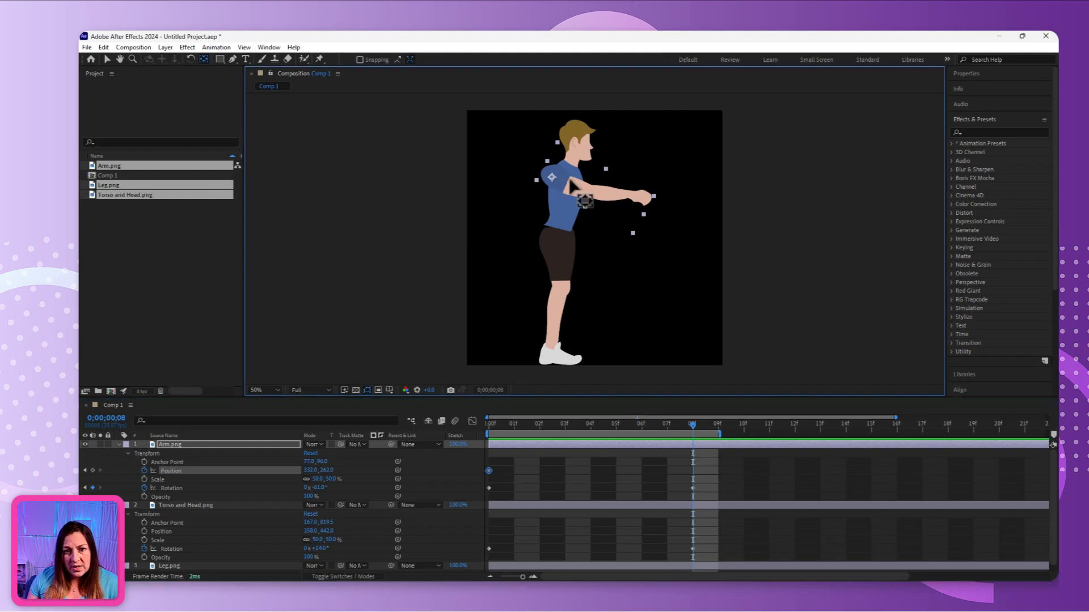
{"action": "left_click", "coordinate": [106, 60]}
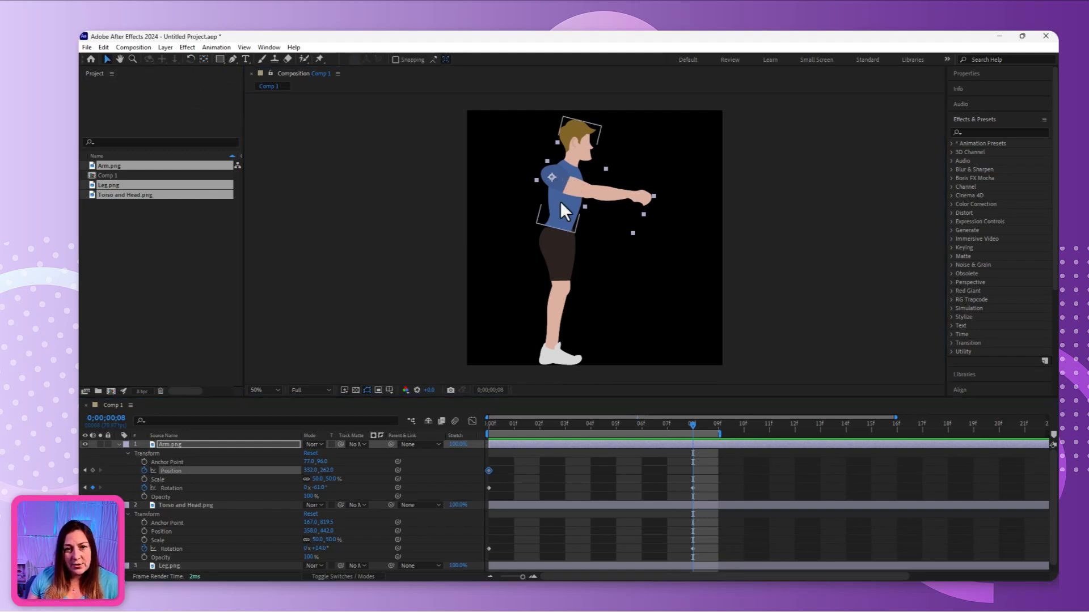
{"action": "left_click_drag", "start_coordinate": [558, 186], "coordinate": [572, 192]}
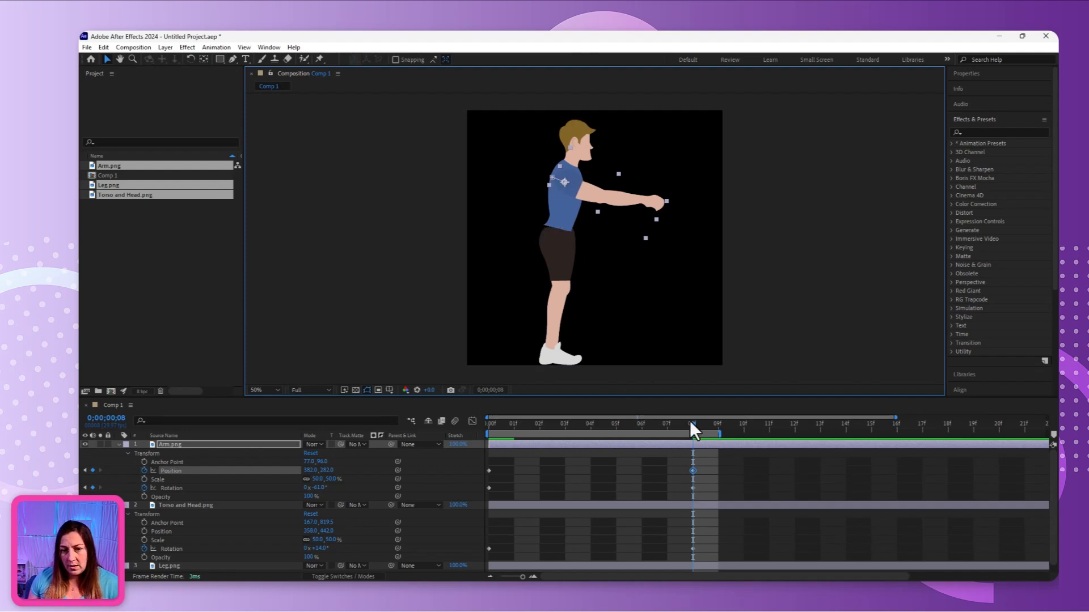
{"action": "left_click_drag", "start_coordinate": [693, 423], "coordinate": [449, 439]}
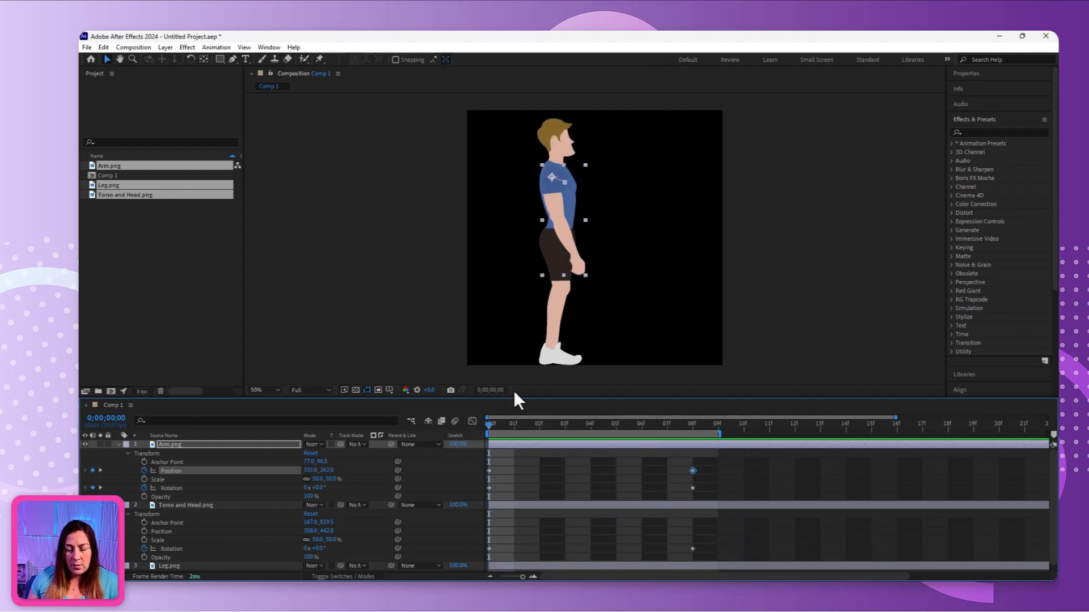
- Collapse the arm and torso layers' properties and hide both layers so only the leg shows
{"action": "left_click", "coordinate": [119, 445]}
{"action": "left_click", "coordinate": [119, 453]}
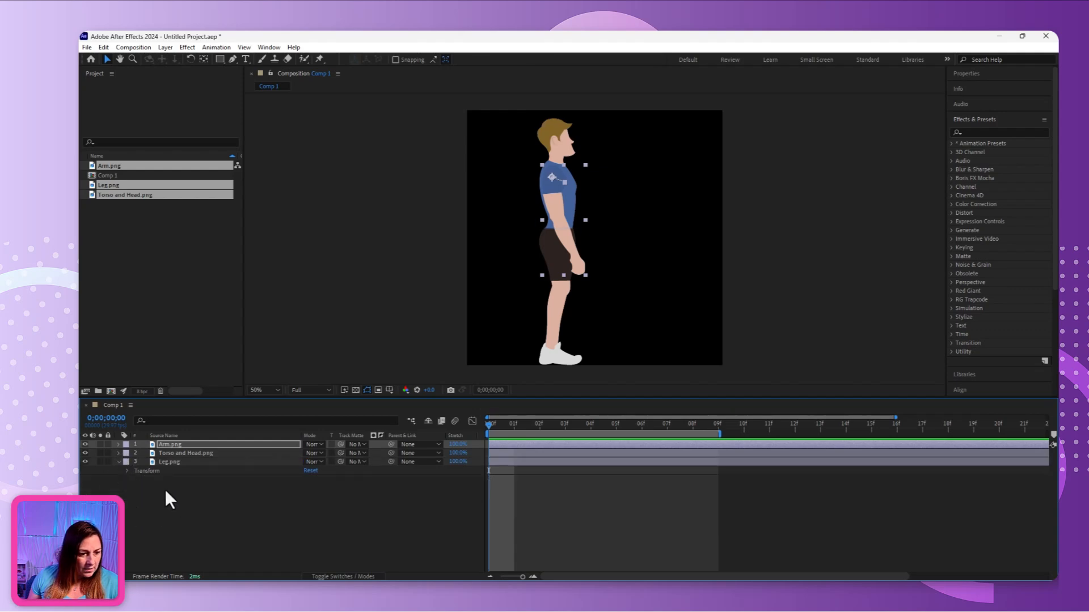
{"action": "left_click", "coordinate": [85, 453]}
{"action": "left_click", "coordinate": [84, 445]}
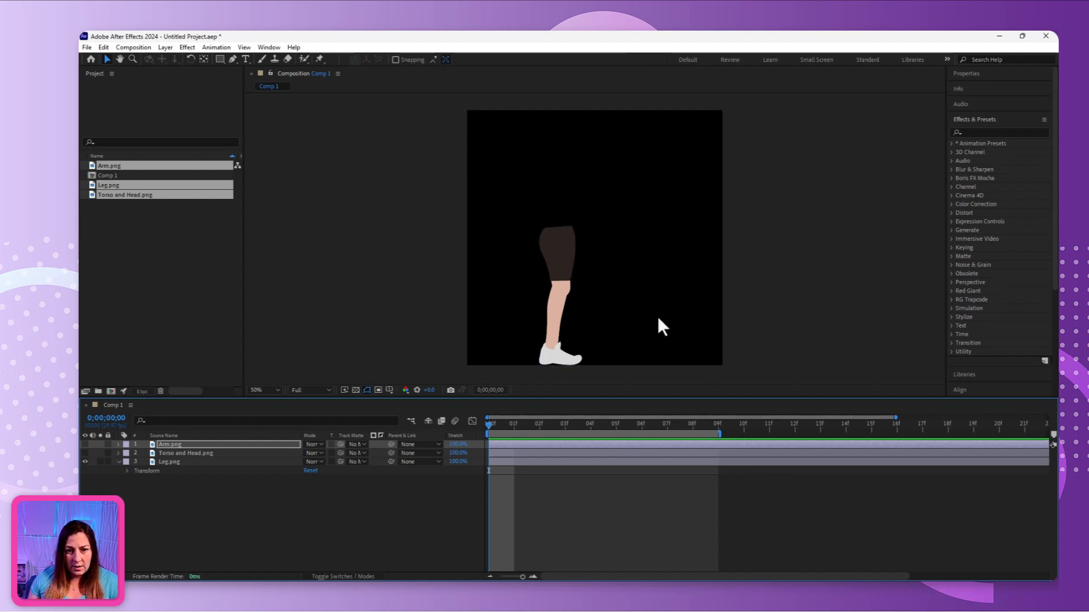
{"action": "left_click", "coordinate": [457, 471]}
{"action": "left_click", "coordinate": [451, 499]}
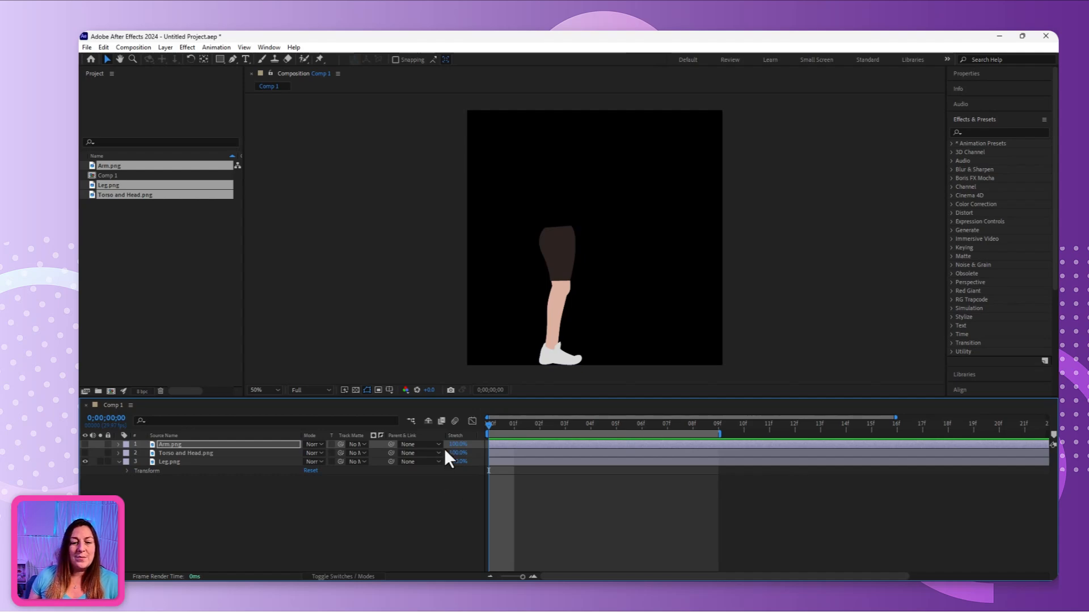
- Add Puppet Position Pins to Leg.png at both upper corners of the shorts, the toe, the heel and the back of the shorts' hem
{"action": "left_click", "coordinate": [221, 462]}
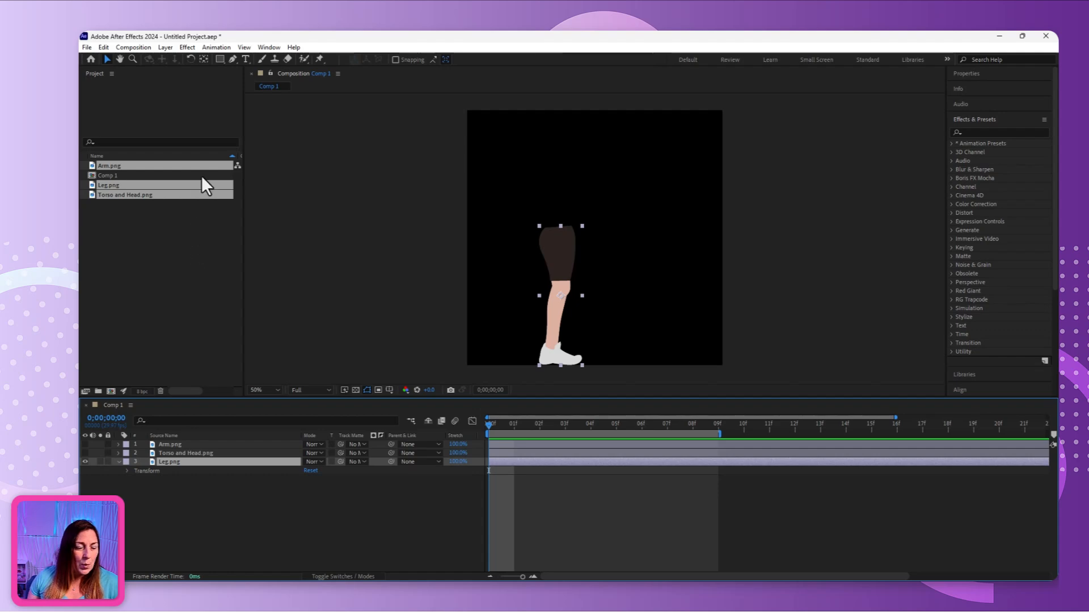
{"action": "left_click", "coordinate": [319, 59]}
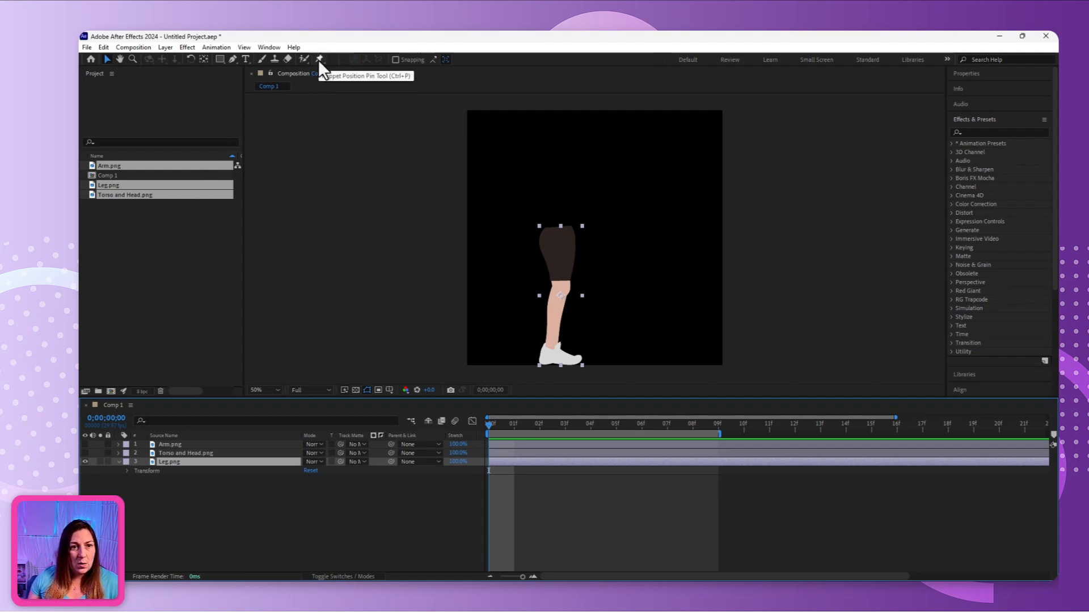
{"action": "left_click", "coordinate": [318, 60]}
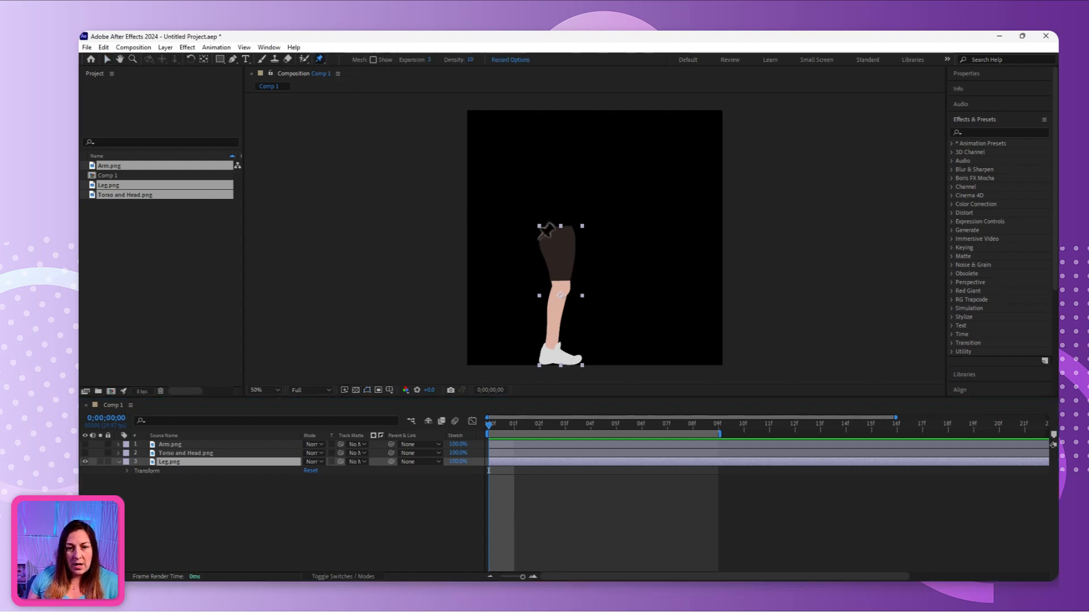
{"action": "left_click", "coordinate": [319, 60]}
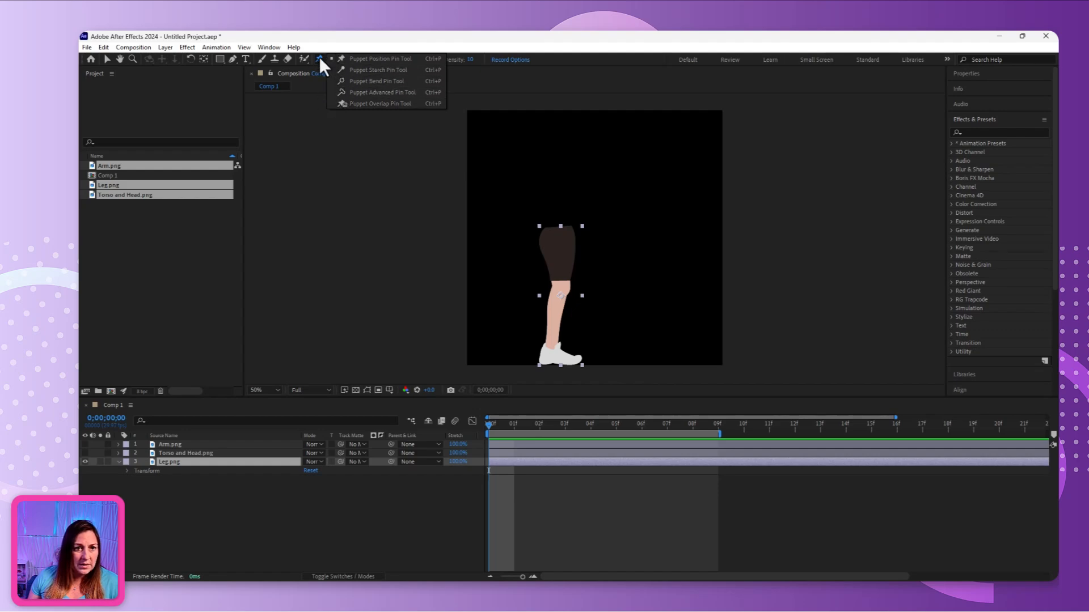
{"action": "left_click", "coordinate": [340, 59]}
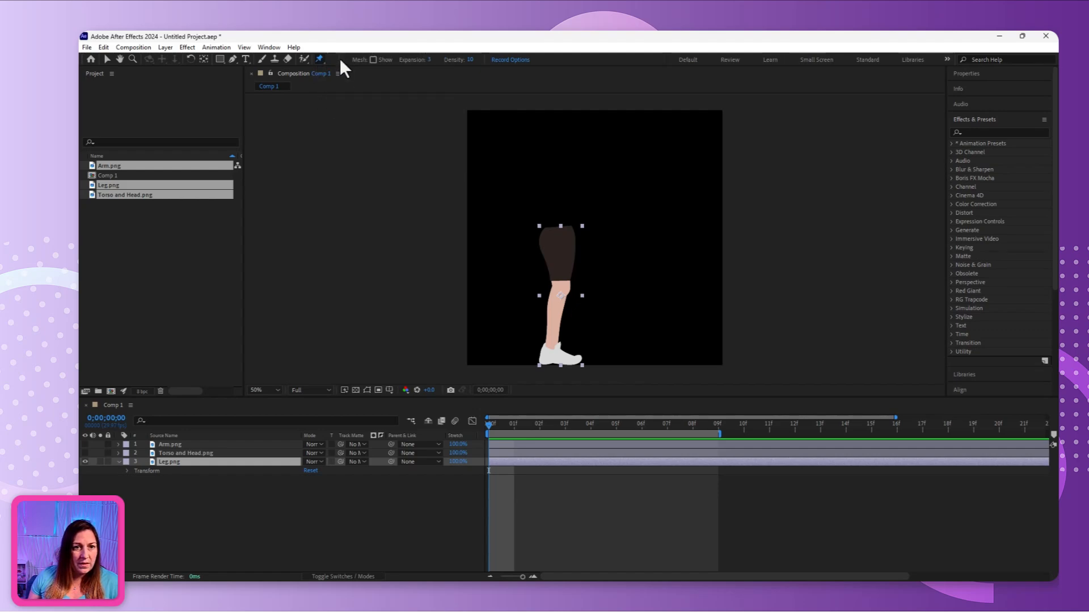
{"action": "left_click", "coordinate": [549, 232]}
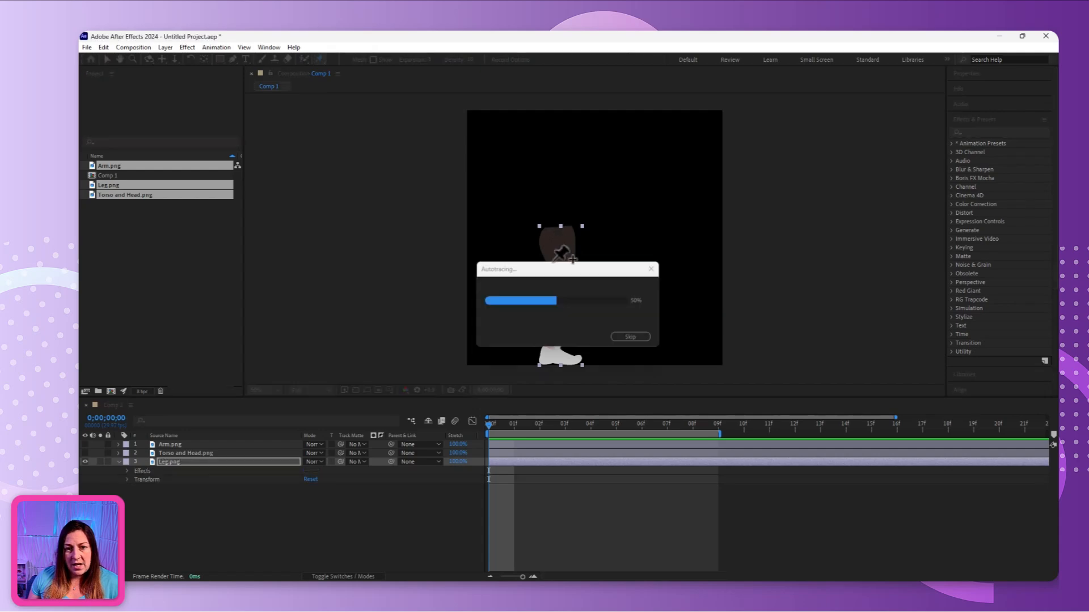
{"action": "left_click", "coordinate": [569, 232]}
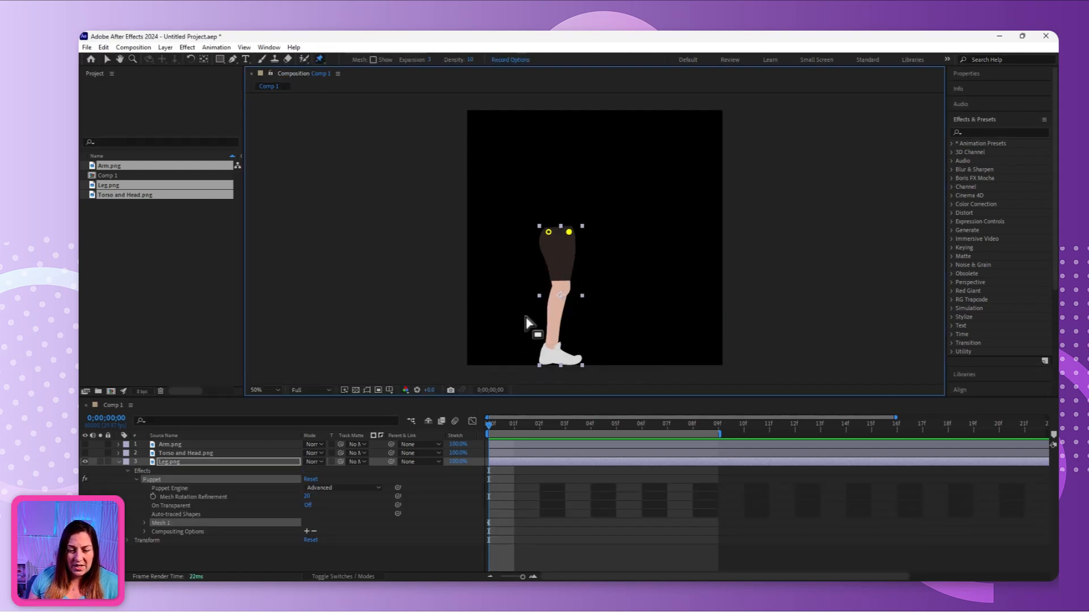
{"action": "left_click", "coordinate": [575, 359]}
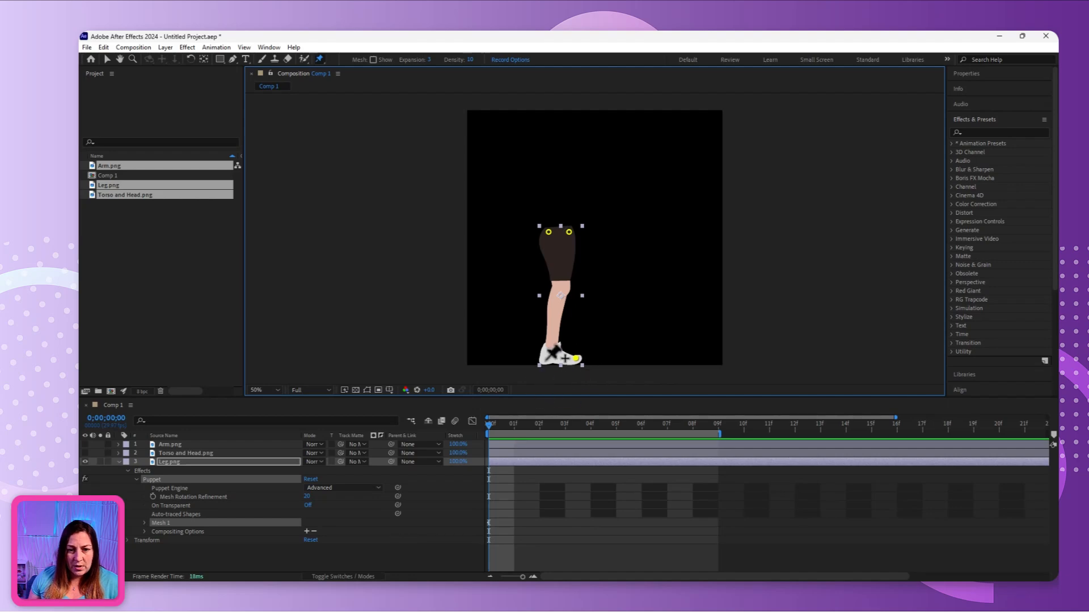
{"action": "left_click", "coordinate": [544, 360]}
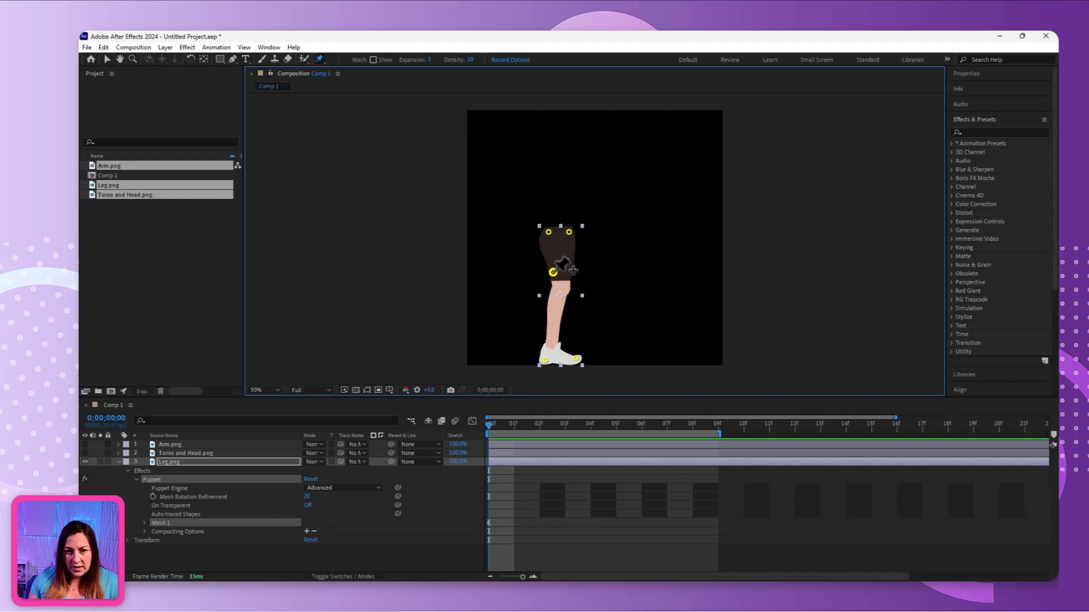
{"action": "left_click", "coordinate": [553, 272]}
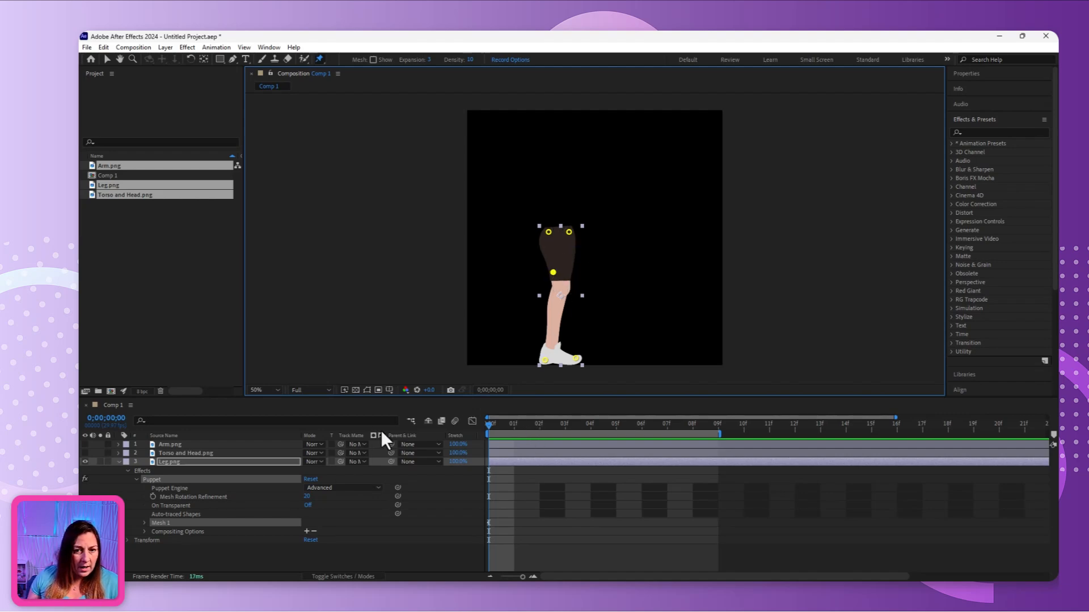
- Add a Puppet Starch Pin to the front of the thigh, in the middle of the shorts
{"action": "left_click", "coordinate": [320, 56]}
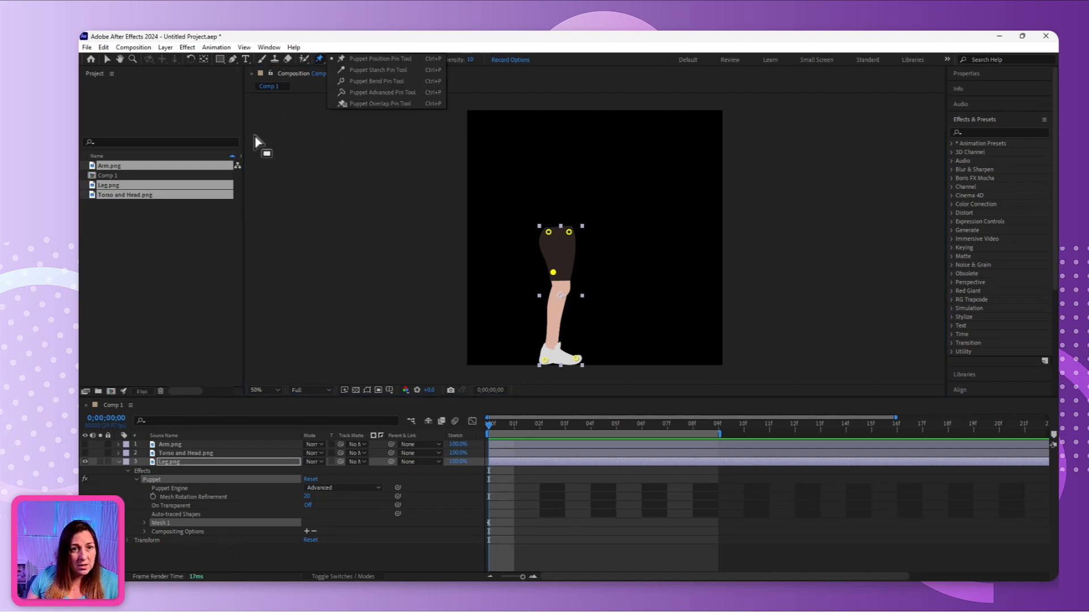
{"action": "left_click", "coordinate": [353, 70]}
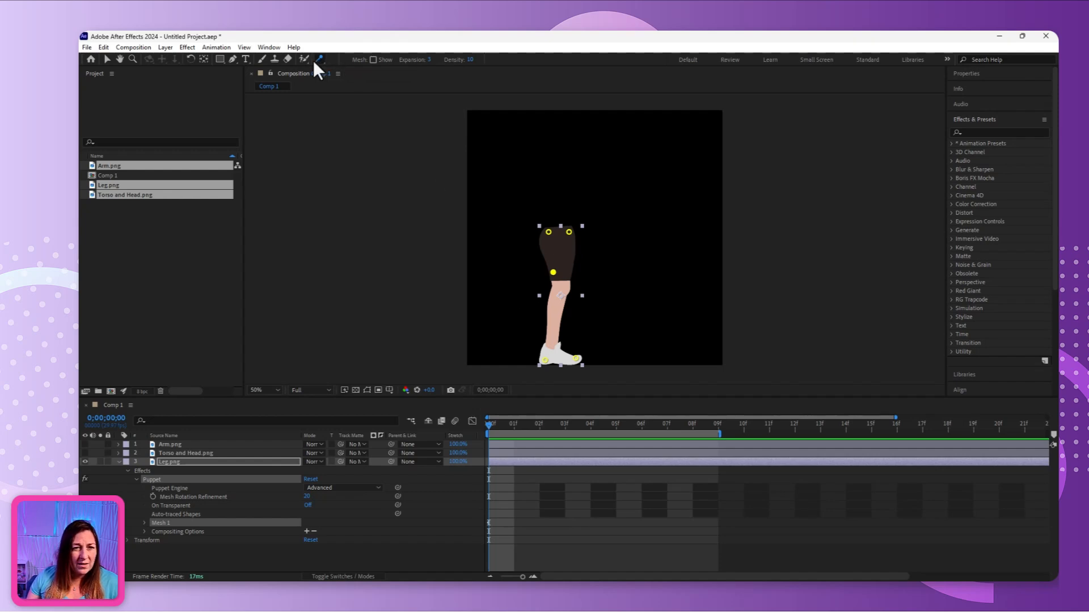
{"action": "left_click_drag", "start_coordinate": [319, 59], "coordinate": [364, 77]}
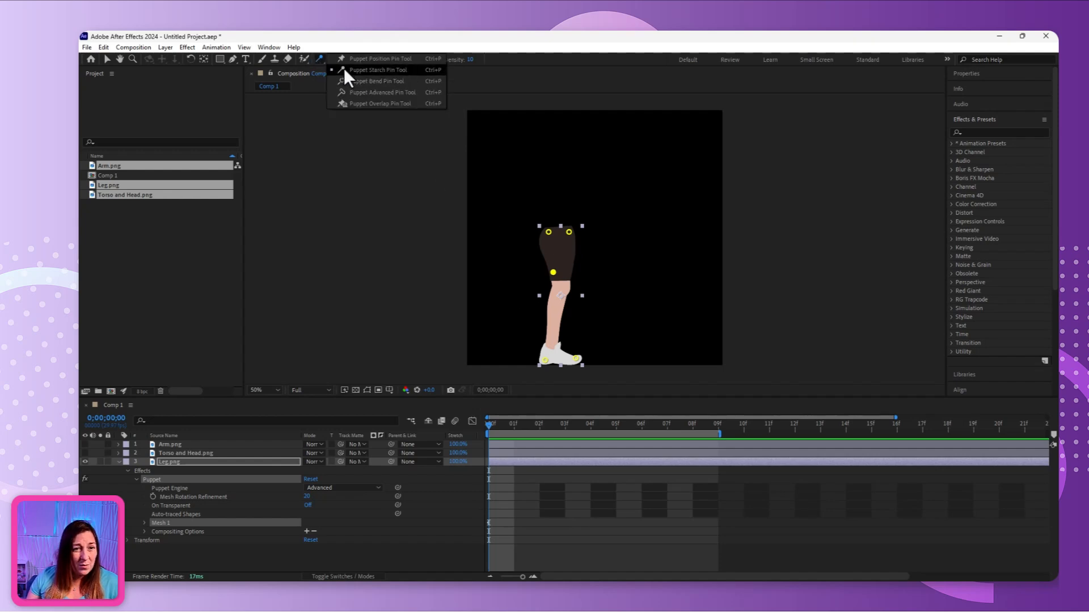
{"action": "left_click", "coordinate": [394, 70]}
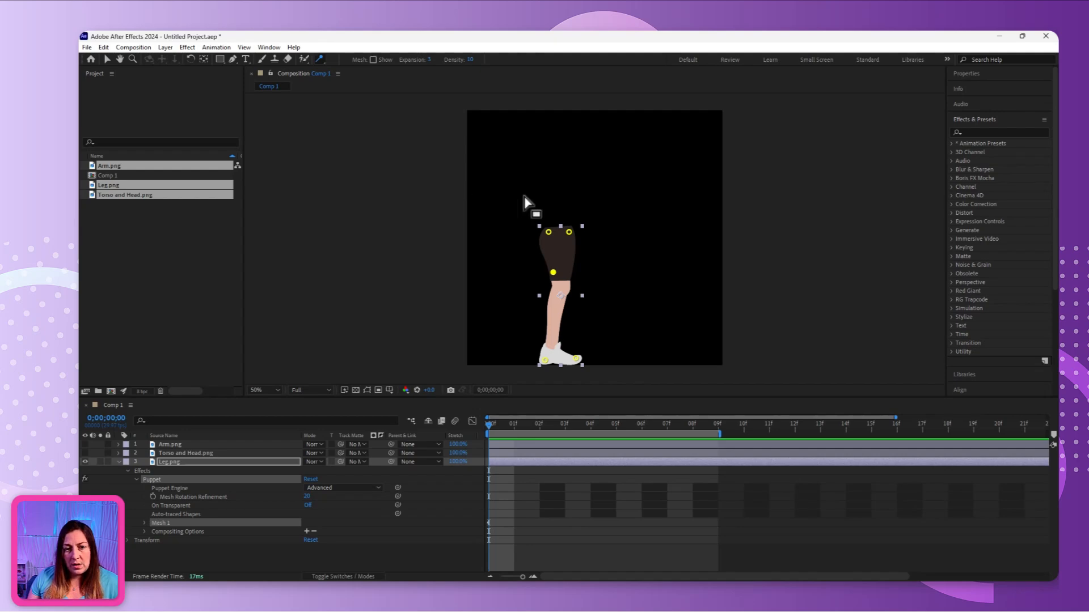
{"action": "left_click", "coordinate": [566, 257]}
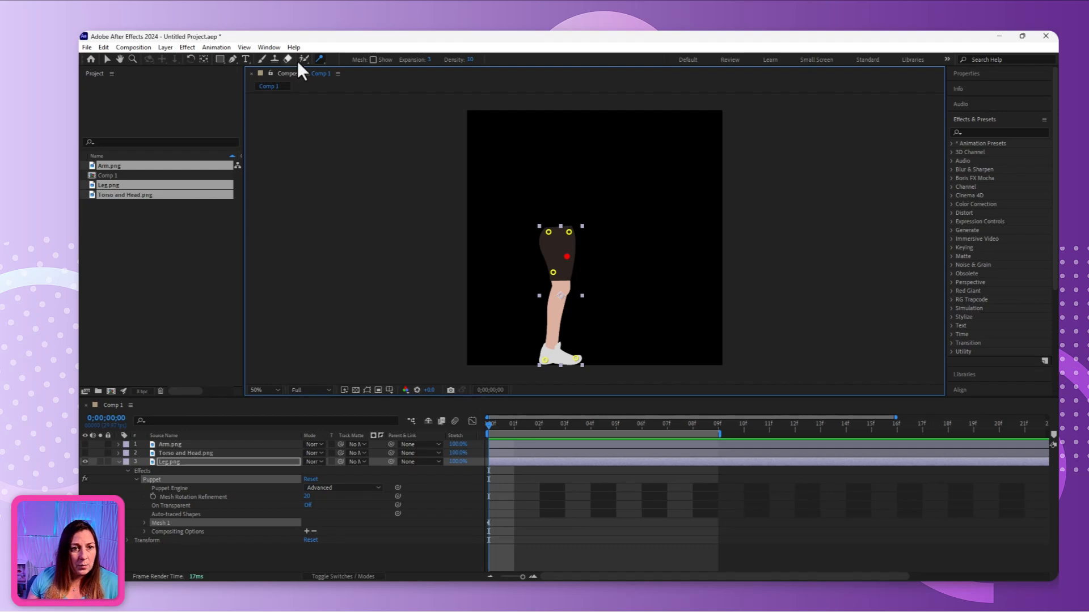
- Add Puppet Advanced Pins at the knee and the ankle of the leg
{"action": "left_click_drag", "start_coordinate": [321, 57], "coordinate": [365, 94]}
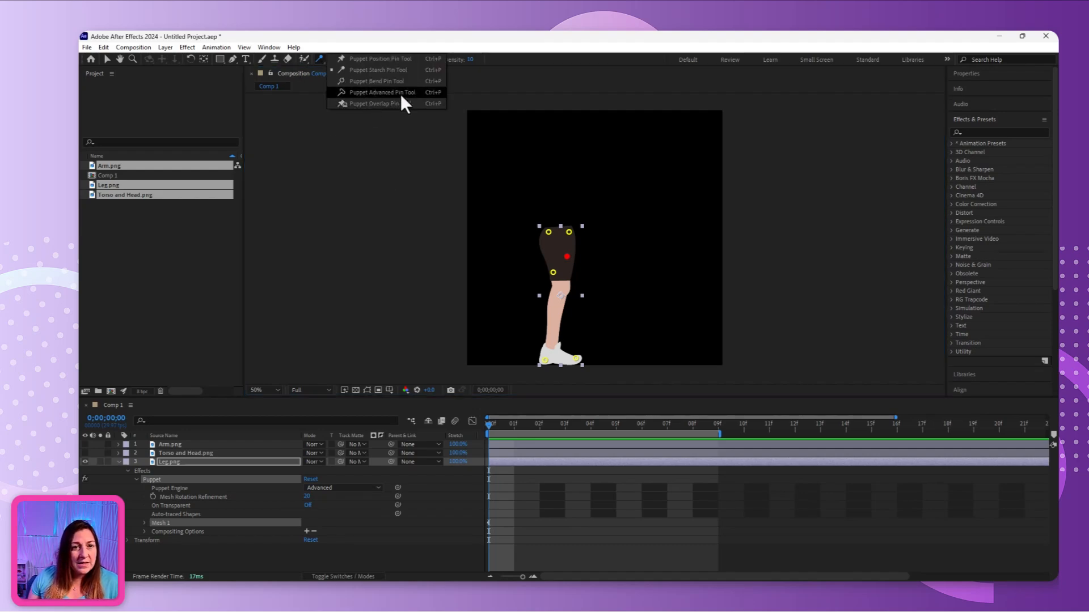
{"action": "left_click_drag", "start_coordinate": [401, 95], "coordinate": [395, 93]}
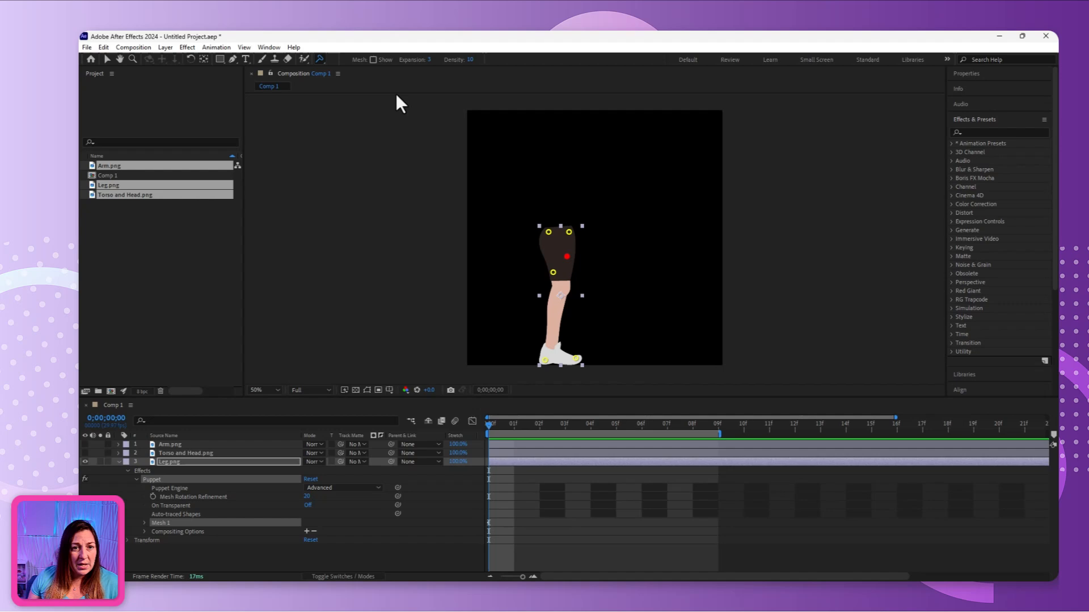
{"action": "left_click", "coordinate": [565, 291]}
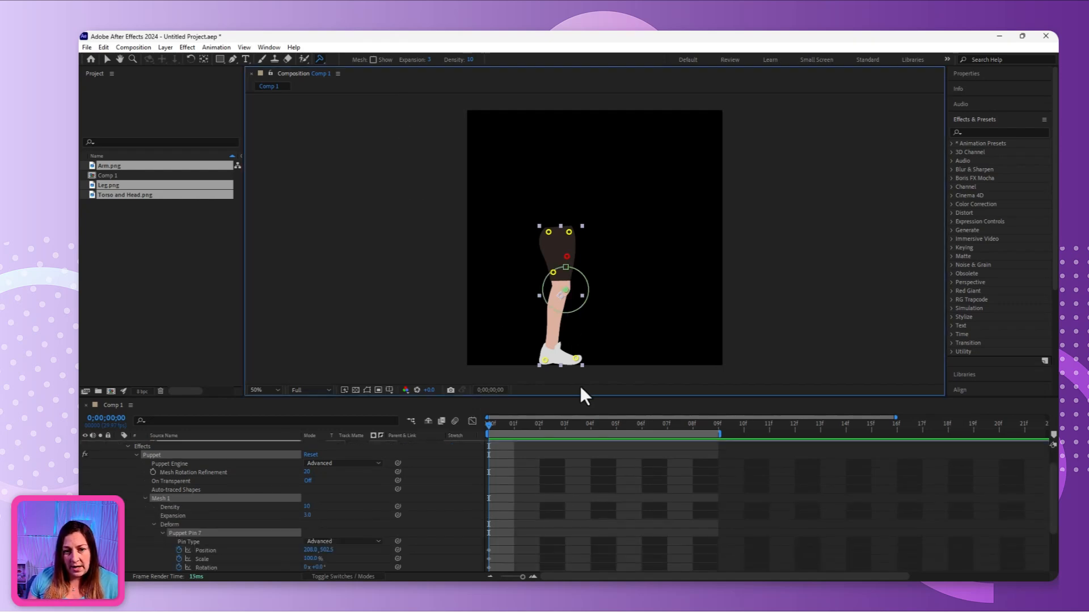
{"action": "left_click", "coordinate": [554, 344]}
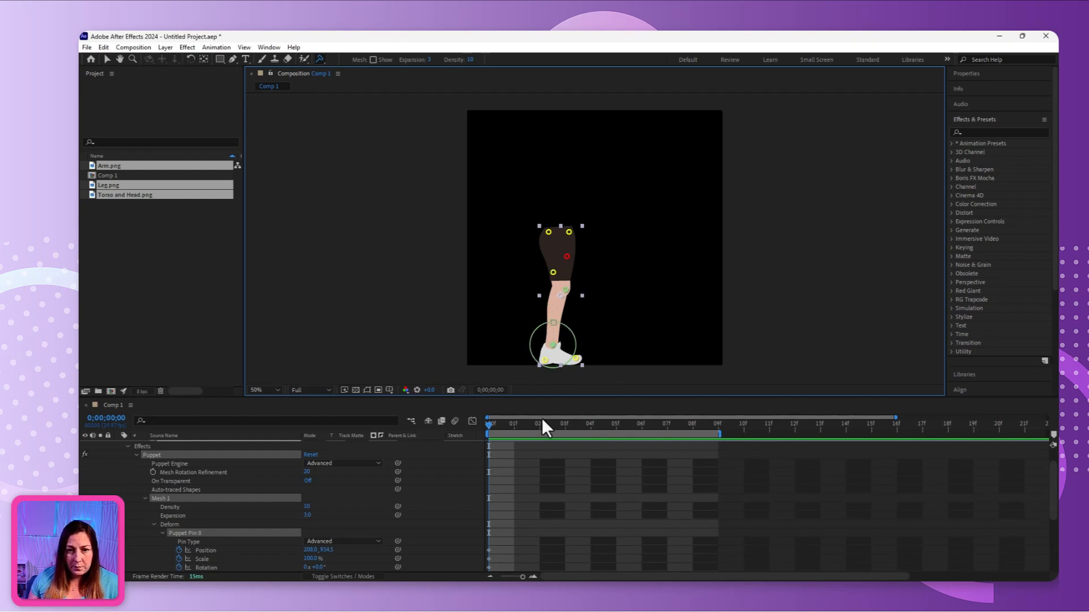
- Collapse the knee and ankle pins' properties in the timeline and check the ankle pin's keyframes from frame 1
{"action": "scroll", "coordinate": [496, 514], "scroll_direction": "down", "scroll_amount": 3}
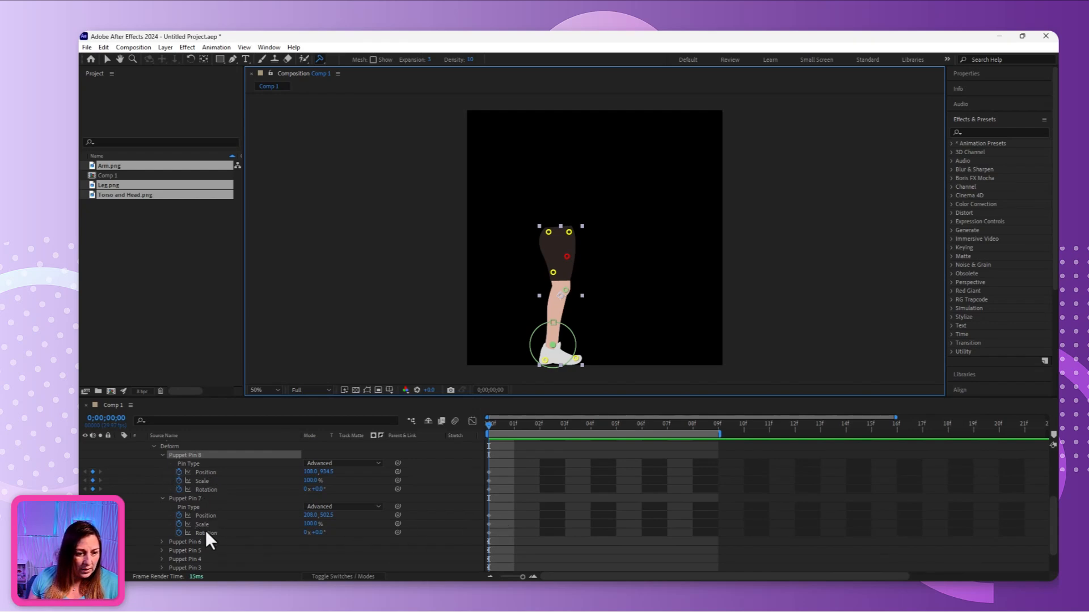
{"action": "left_click", "coordinate": [162, 498]}
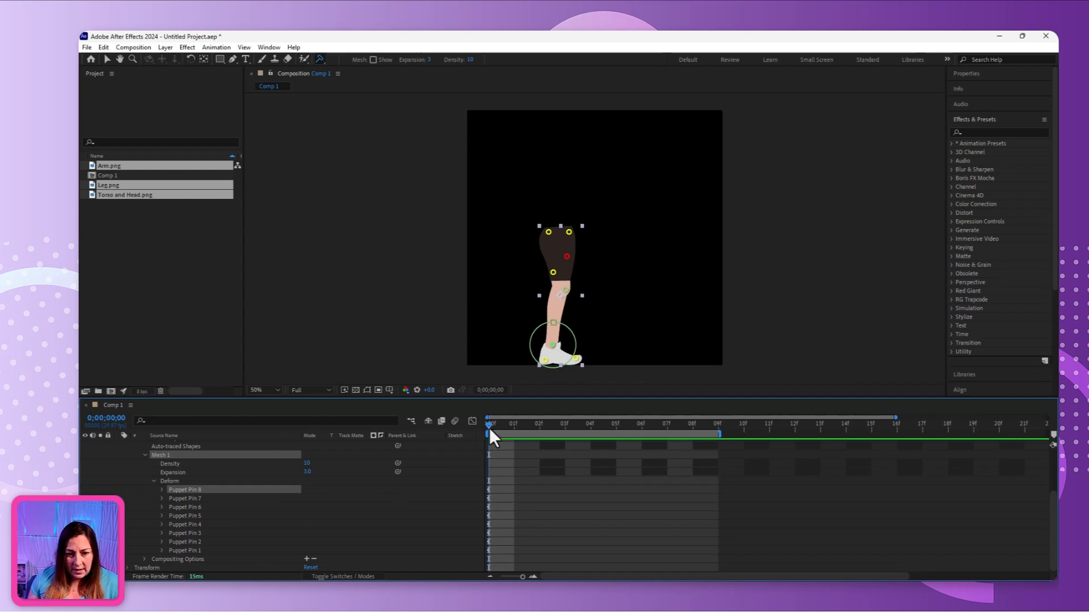
{"action": "left_click_drag", "start_coordinate": [489, 427], "coordinate": [502, 427]}
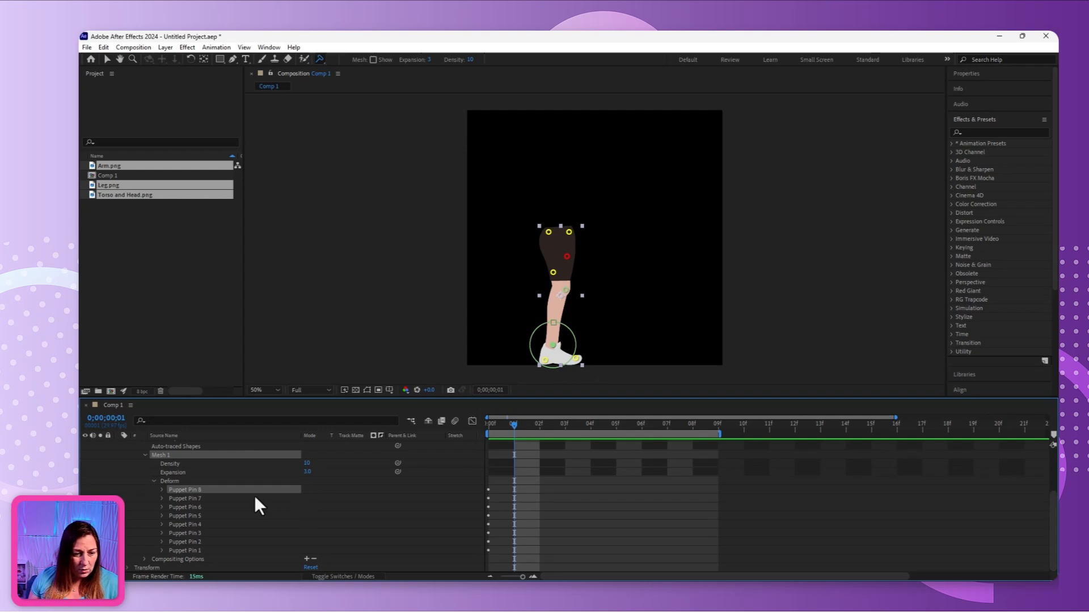
{"action": "left_click", "coordinate": [162, 490]}
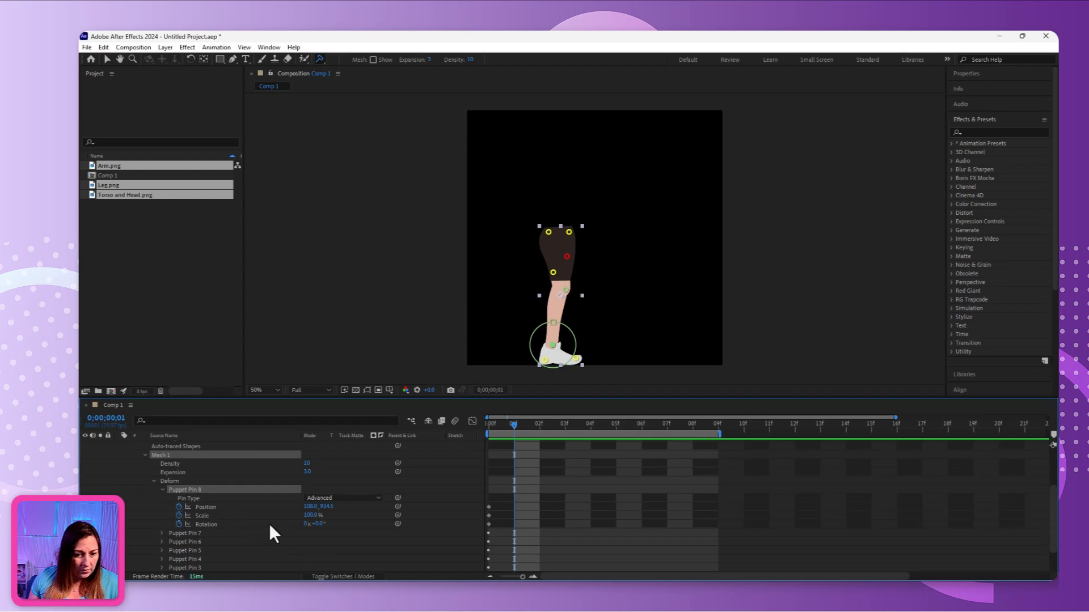
{"action": "left_click", "coordinate": [162, 490]}
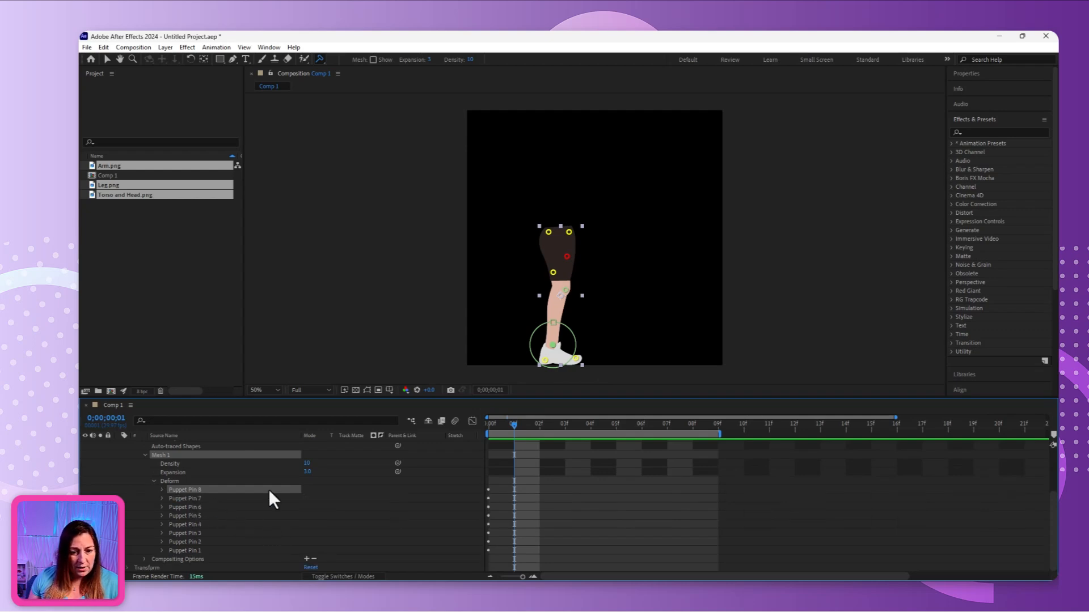
- At frame 8, move the leg's waist pins down and back and the knee pin forward to fold the leg into a squat
{"action": "left_click_drag", "start_coordinate": [502, 425], "coordinate": [692, 419]}
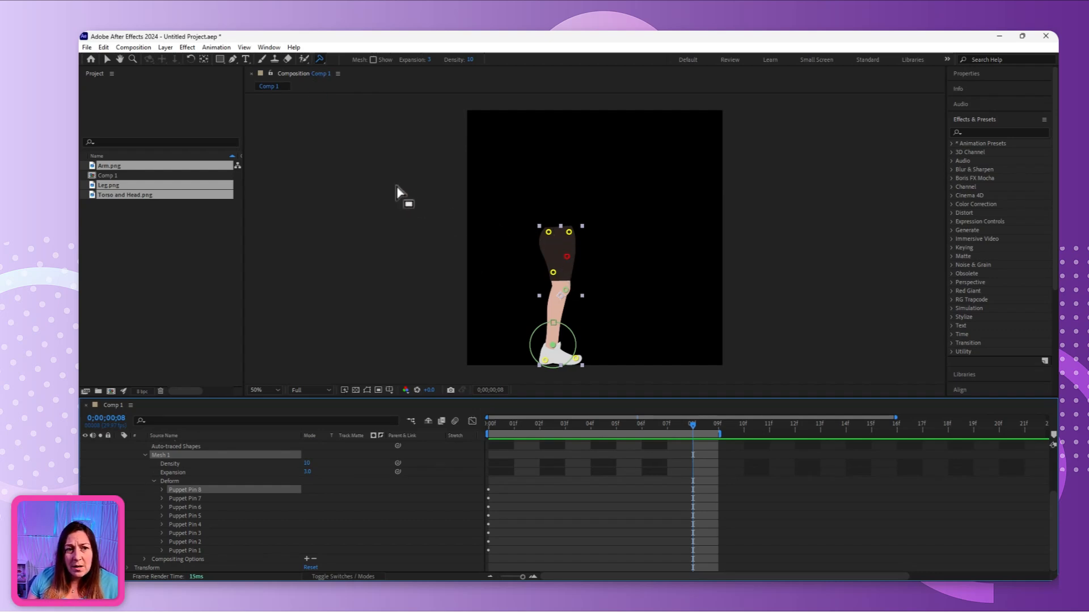
{"action": "left_click_drag", "start_coordinate": [318, 59], "coordinate": [348, 63]}
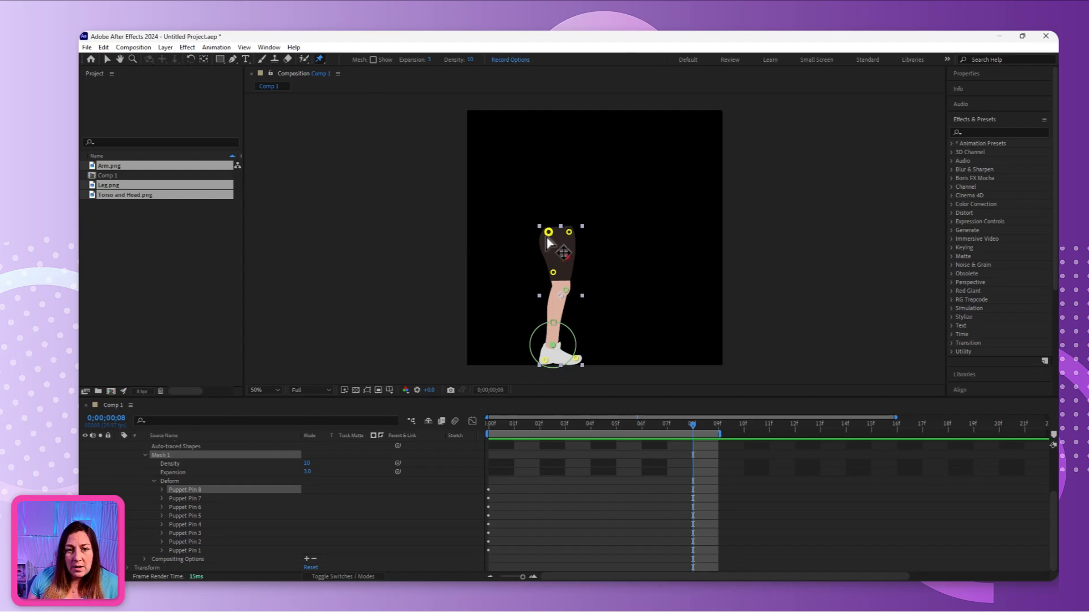
{"action": "left_click_drag", "start_coordinate": [548, 233], "coordinate": [525, 279]}
{"action": "left_click_drag", "start_coordinate": [569, 232], "coordinate": [590, 322]}
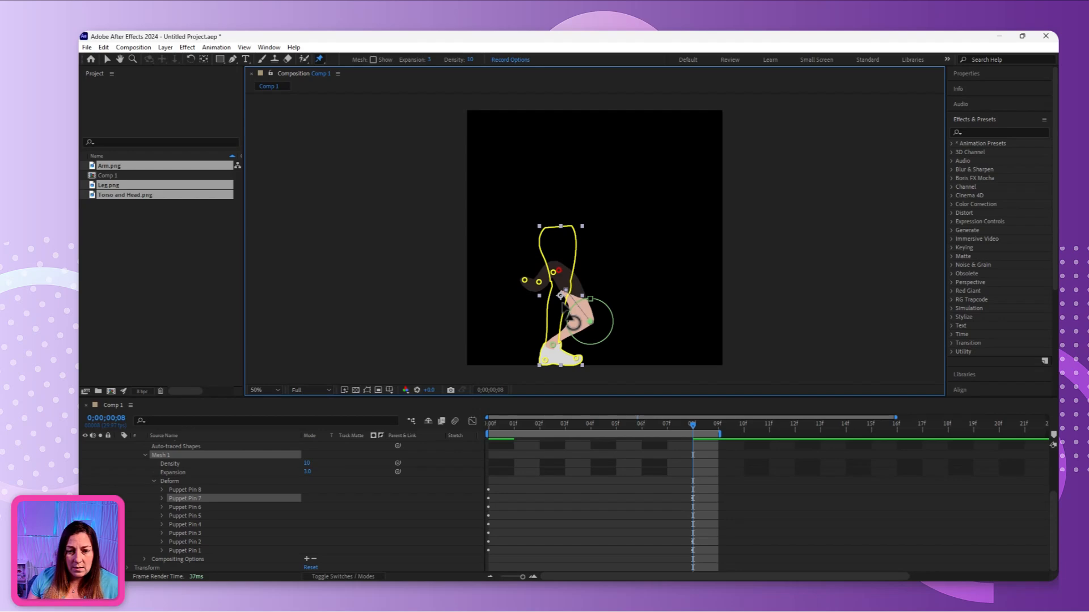
{"action": "mouse_move", "coordinate": [554, 278]}
{"action": "left_mouse_down"}
{"action": "mouse_move", "coordinate": [558, 313]}
{"action": "mouse_move", "coordinate": [547, 284]}
{"action": "left_mouse_up"}
- Add a position pin on the back of the thigh and move it beneath the lowered seat at frame 8, adjusting the waist pins
{"action": "left_click_drag", "start_coordinate": [692, 426], "coordinate": [678, 462]}
{"action": "left_click", "coordinate": [546, 249]}
{"action": "left_click_drag", "start_coordinate": [546, 250], "coordinate": [530, 317]}
{"action": "mouse_move", "coordinate": [525, 280]}
{"action": "left_mouse_down"}
{"action": "mouse_move", "coordinate": [522, 289]}
{"action": "mouse_move", "coordinate": [540, 289]}
{"action": "left_mouse_up"}
{"action": "left_click", "coordinate": [590, 321]}
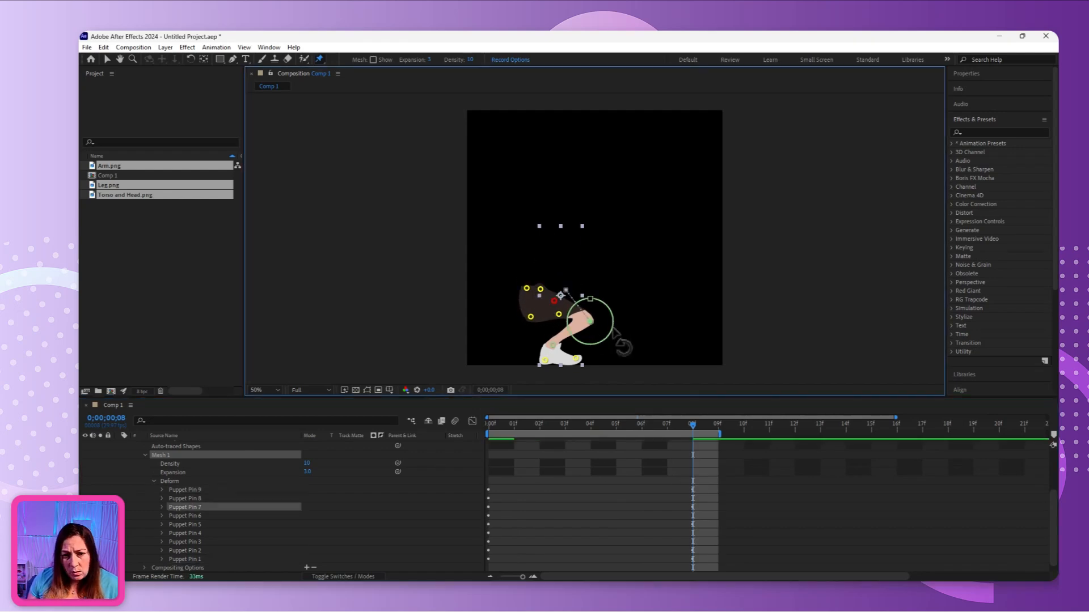
- Refine the squat pose at frame 8 by pulling the knee pin slightly back and adjusting the seat and front waist pins
{"action": "left_click_drag", "start_coordinate": [611, 331], "coordinate": [584, 314]}
{"action": "left_click_drag", "start_coordinate": [606, 315], "coordinate": [563, 310]}
{"action": "left_click", "coordinate": [553, 345]}
{"action": "left_click_drag", "start_coordinate": [531, 317], "coordinate": [535, 310]}
{"action": "left_click_drag", "start_coordinate": [541, 289], "coordinate": [544, 285]}
- Replace the starch pin with a position pin on the front of the thigh at frame 0, and reshape the bent thigh at frame 8
{"action": "left_click_drag", "start_coordinate": [692, 425], "coordinate": [489, 426]}
{"action": "left_click", "coordinate": [569, 258]}
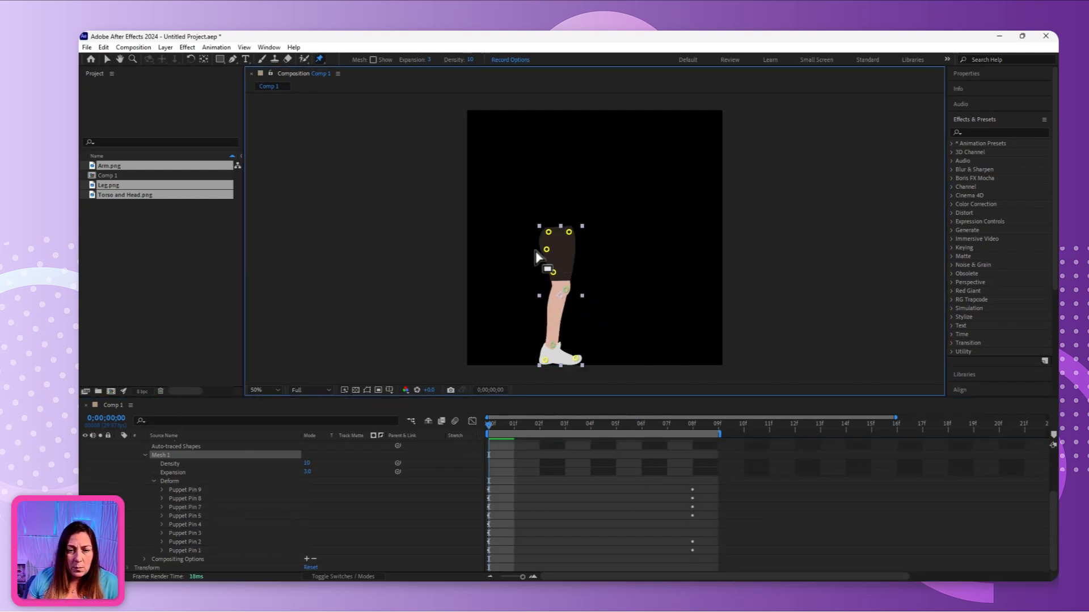
{"action": "left_click", "coordinate": [692, 425]}
{"action": "left_click_drag", "start_coordinate": [570, 258], "coordinate": [563, 315]}
{"action": "left_click_drag", "start_coordinate": [535, 312], "coordinate": [550, 290]}
- Scale the knee pin to about 118.5% at frame 8 and adjust the ankle pin's scale and position to reshape the lower leg
{"action": "left_click", "coordinate": [584, 314]}
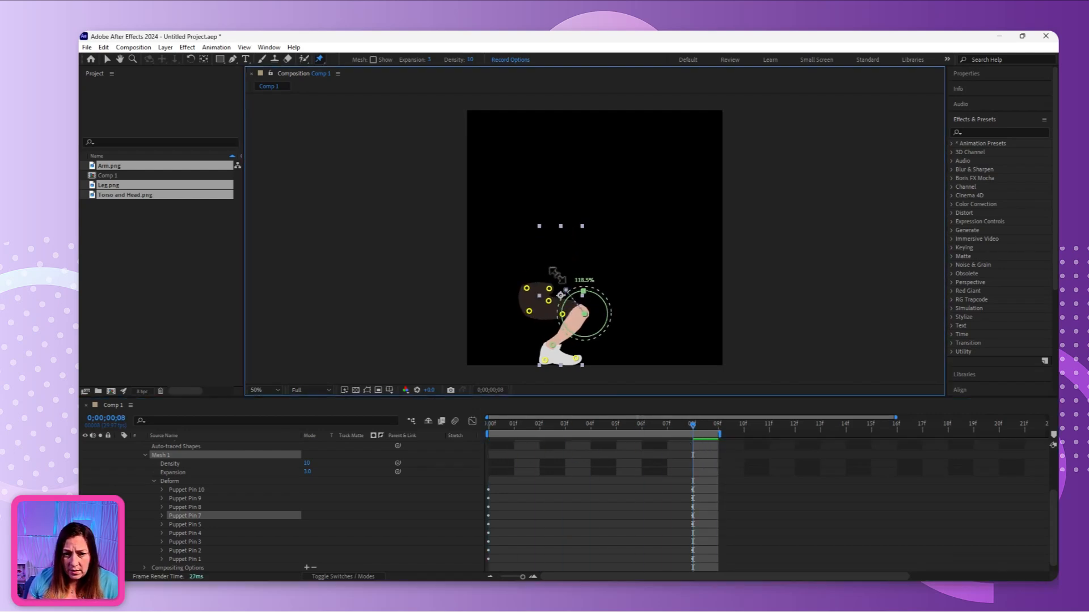
{"action": "left_click", "coordinate": [553, 345]}
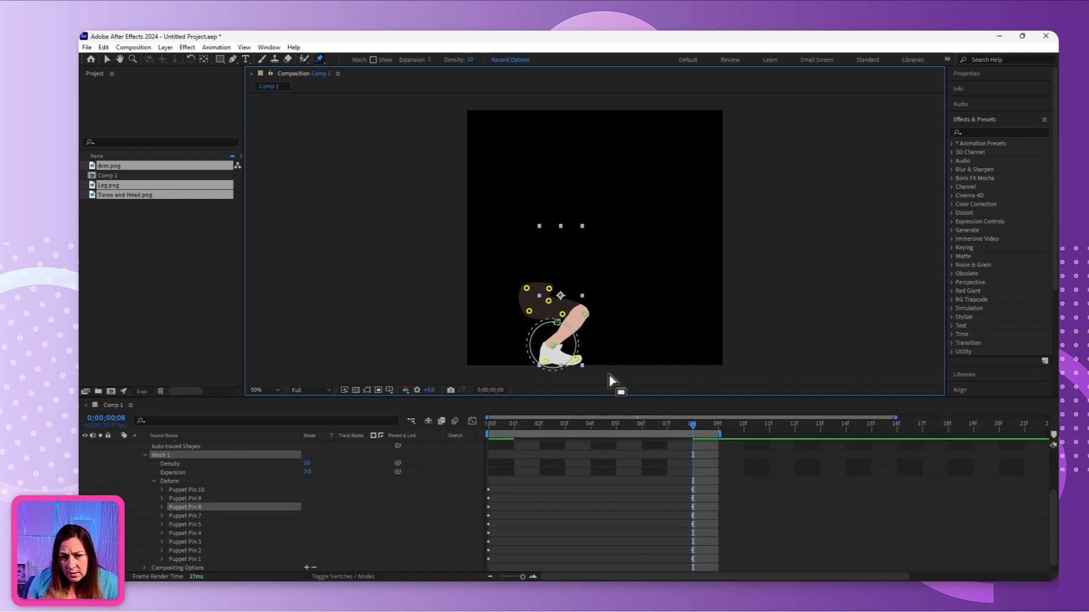
{"action": "left_click_drag", "start_coordinate": [694, 431], "coordinate": [744, 428]}
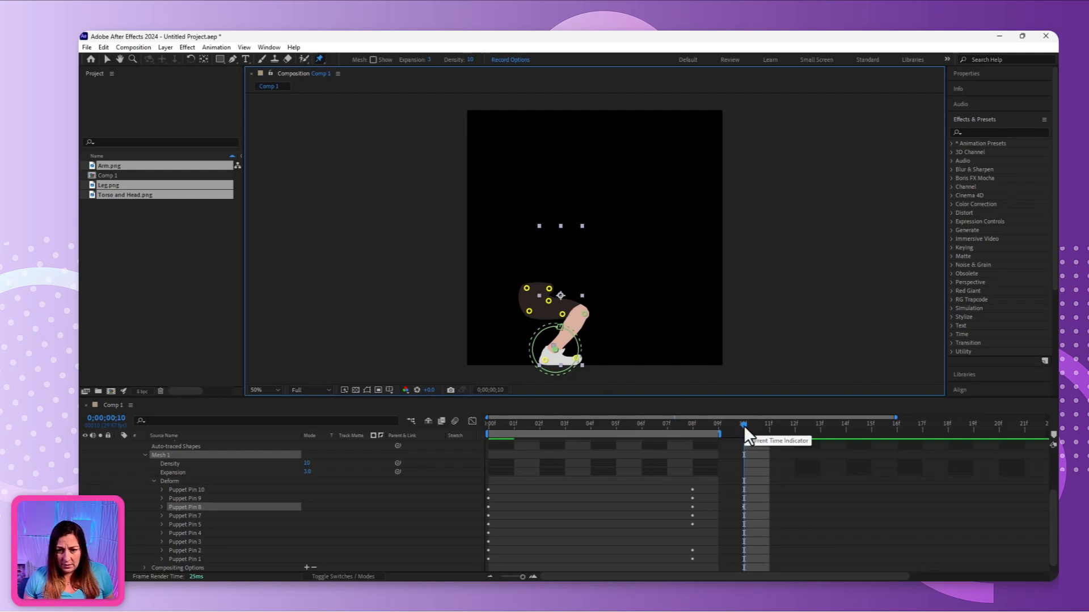
{"action": "left_click", "coordinate": [692, 424]}
{"action": "left_click_drag", "start_coordinate": [553, 345], "coordinate": [557, 353]}
- Nudge the front waist pin at frame 8 and scrub back to frame 0 to review the leg's squat motion
{"action": "left_click_drag", "start_coordinate": [691, 428], "coordinate": [287, 474]}
{"action": "left_click", "coordinate": [545, 289]}
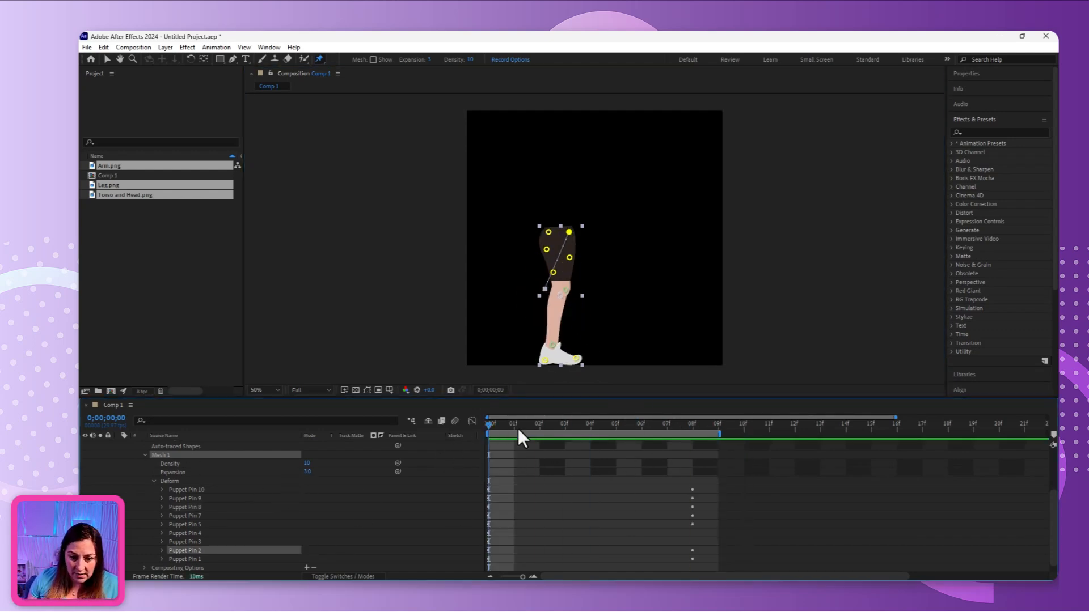
{"action": "left_click_drag", "start_coordinate": [519, 427], "coordinate": [369, 477]}
- Show the Torso and Head.png and Arm.png layers again together with the leg
{"action": "scroll", "coordinate": [176, 489], "scroll_direction": "up", "scroll_amount": 3}
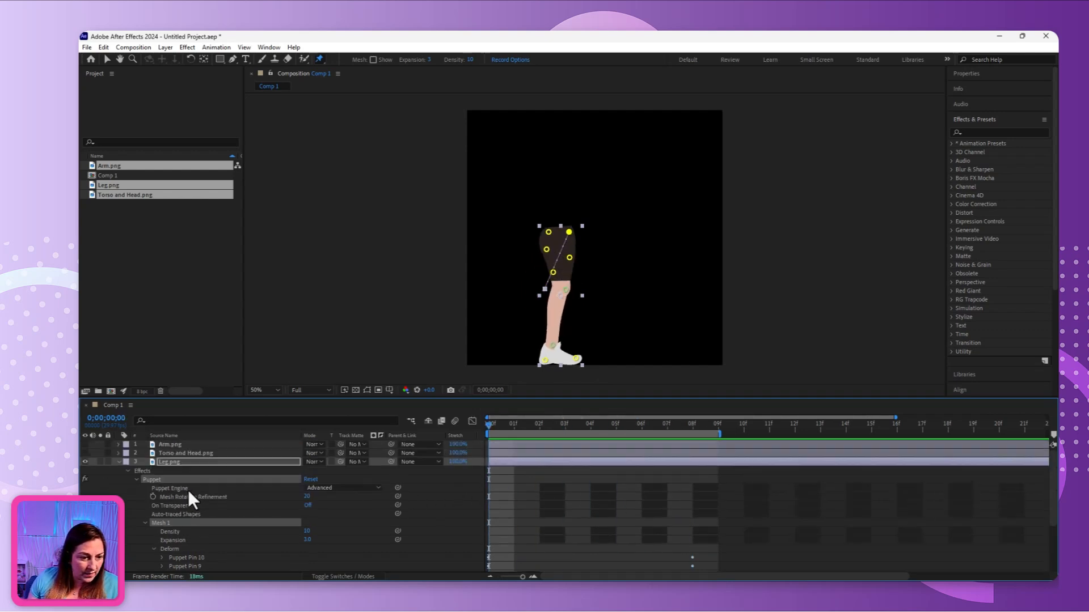
{"action": "left_click", "coordinate": [85, 453]}
{"action": "left_click", "coordinate": [85, 444]}
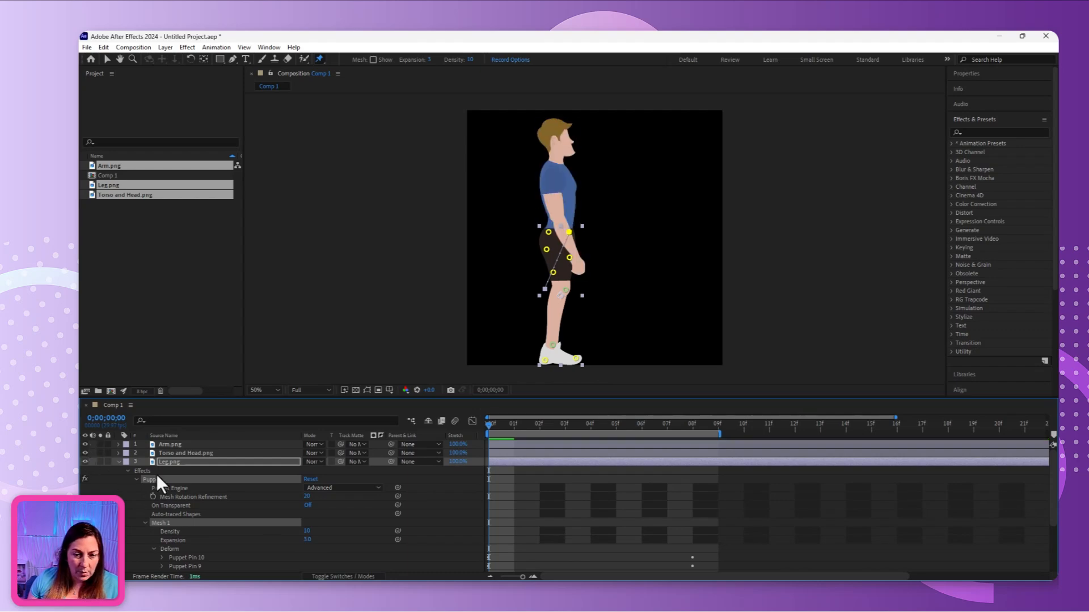
- Pre-compose the Arm.png and Torso and Head.png layers into a new composition named Arm Torso
{"action": "scroll", "coordinate": [462, 505], "scroll_direction": "down", "scroll_amount": 3}
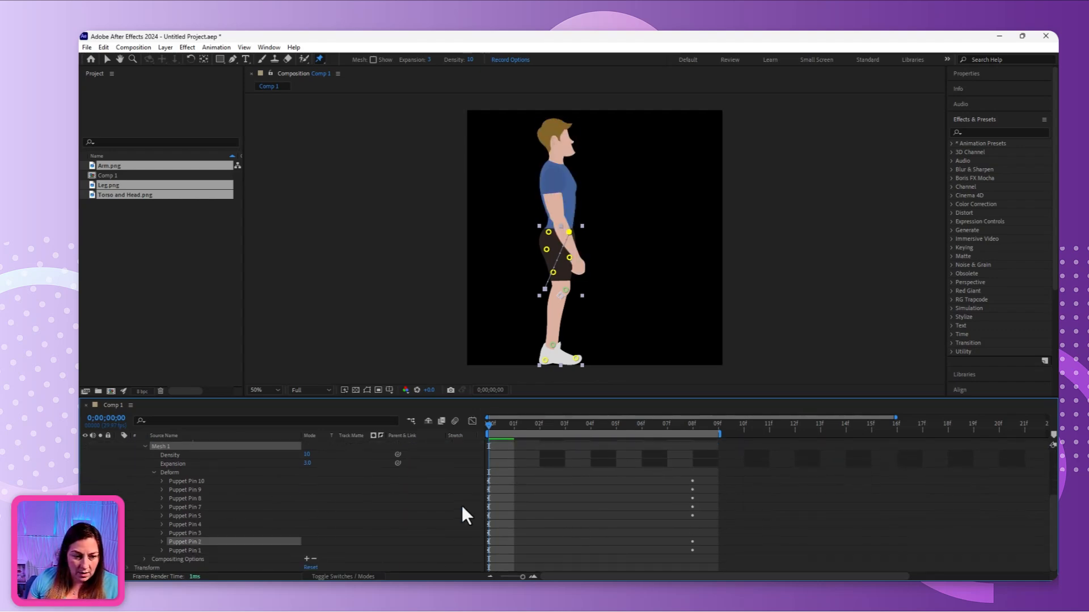
{"action": "scroll", "coordinate": [462, 505], "scroll_direction": "up", "scroll_amount": 3}
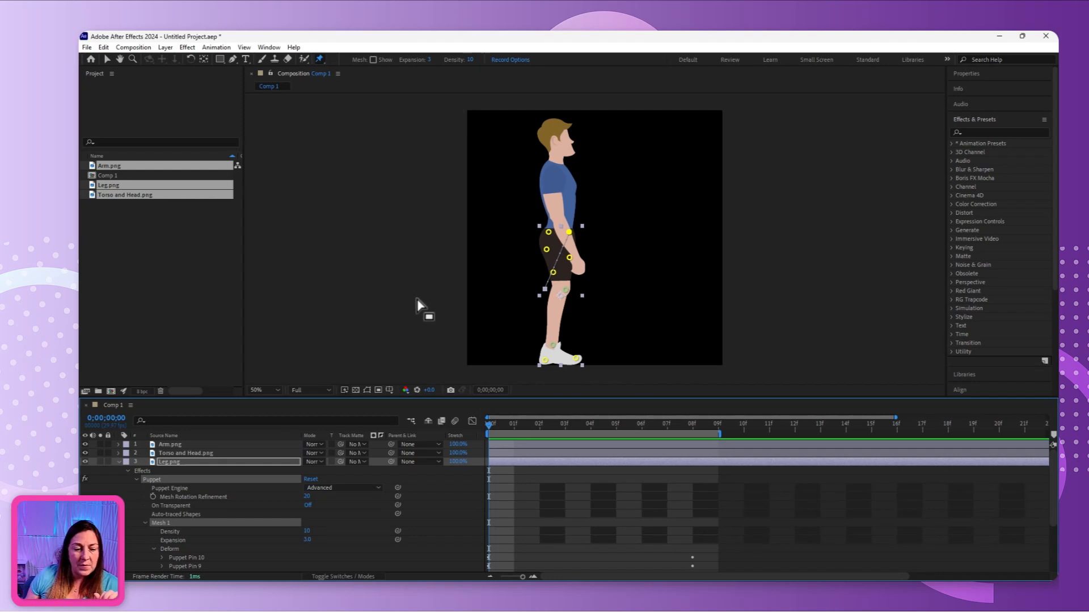
{"action": "left_click", "coordinate": [186, 453], "text": "shift"}
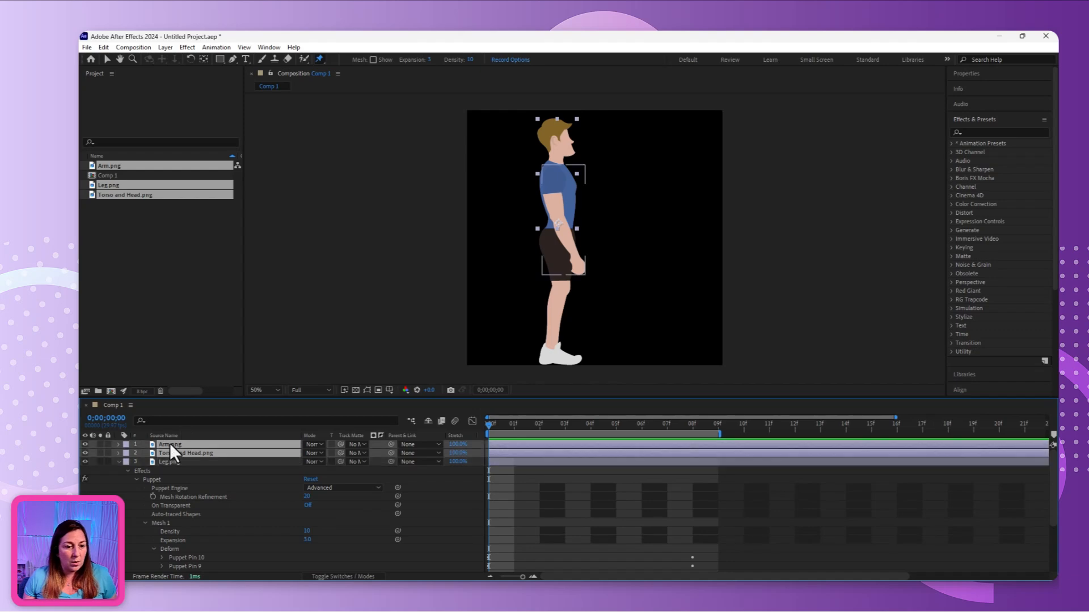
{"action": "left_click", "coordinate": [169, 444]}
{"action": "left_click", "coordinate": [193, 452], "text": "shift"}
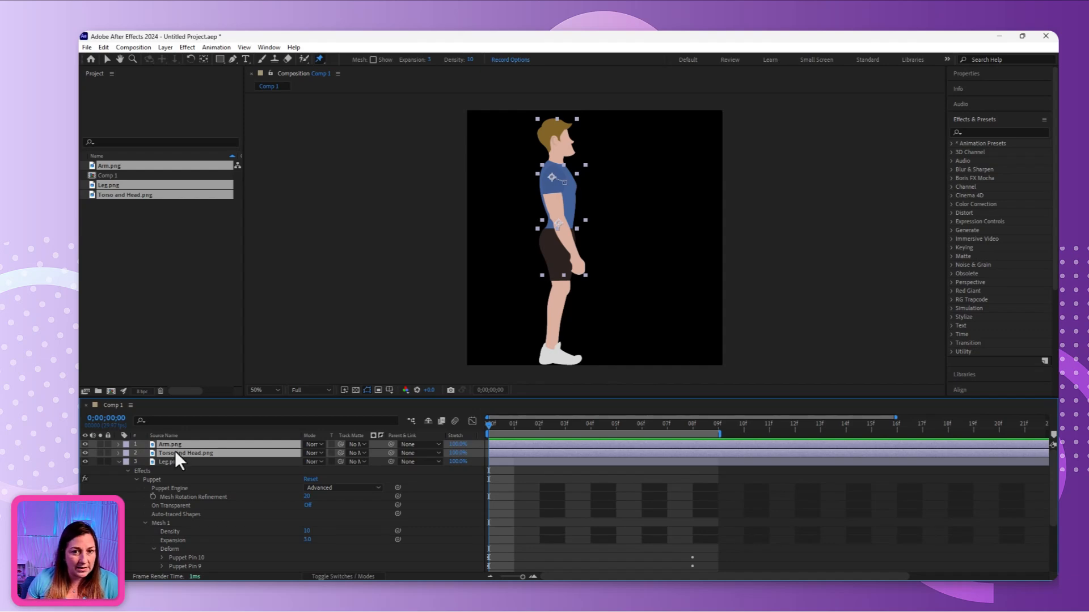
{"action": "right_click", "coordinate": [177, 451]}
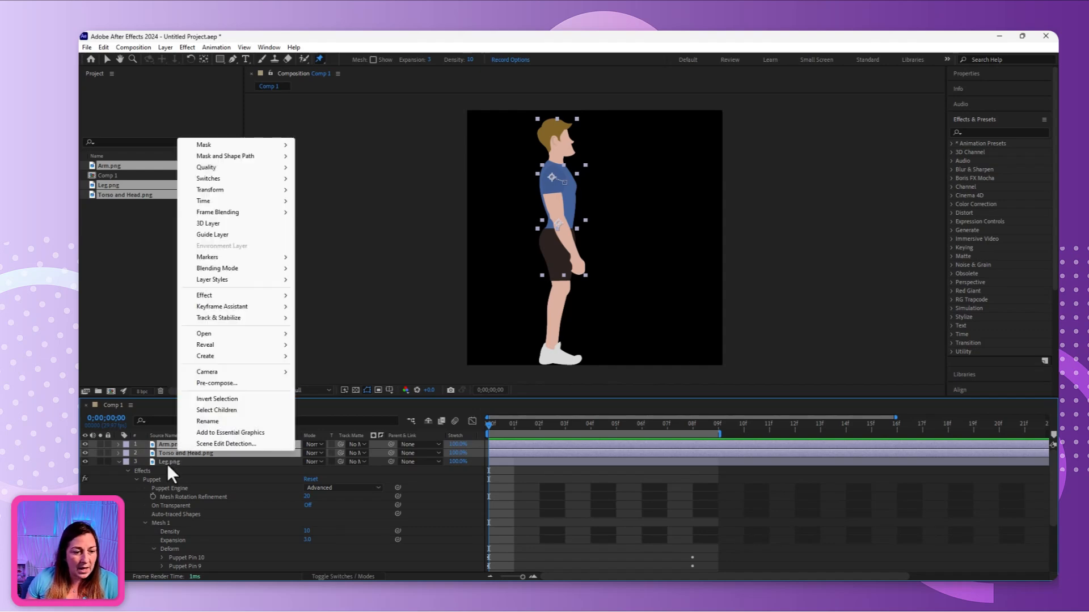
{"action": "left_click", "coordinate": [214, 382]}
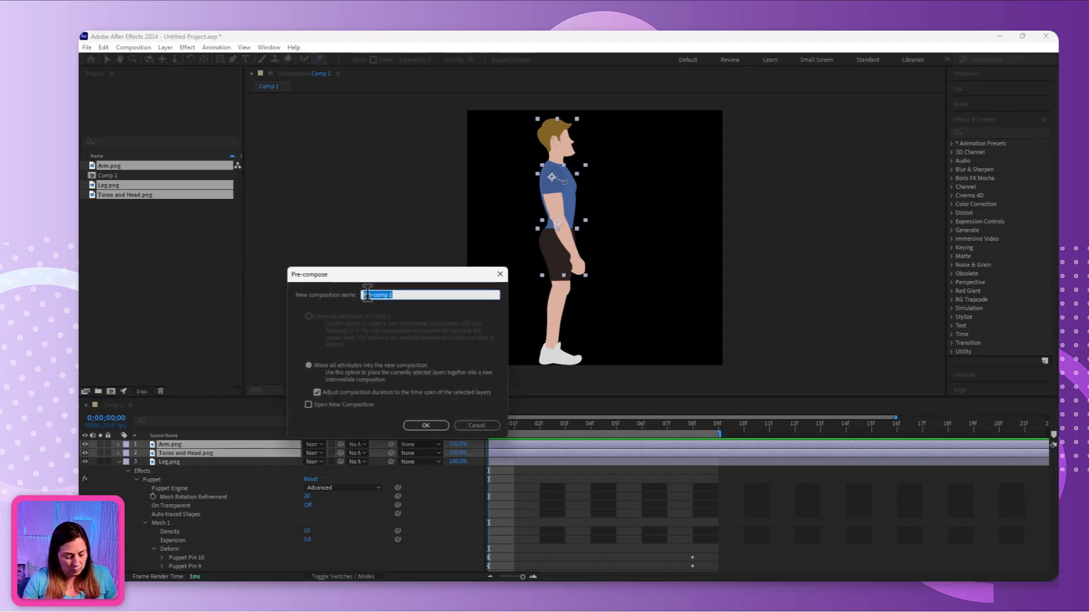
{"action": "type", "text": "Arm Torso"}
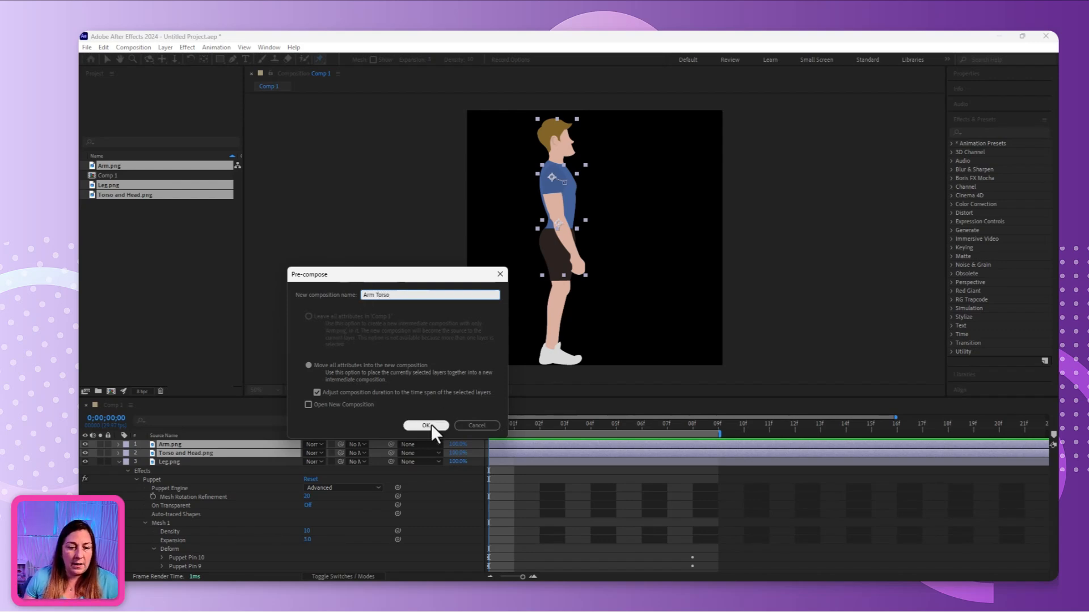
{"action": "left_click", "coordinate": [427, 425]}
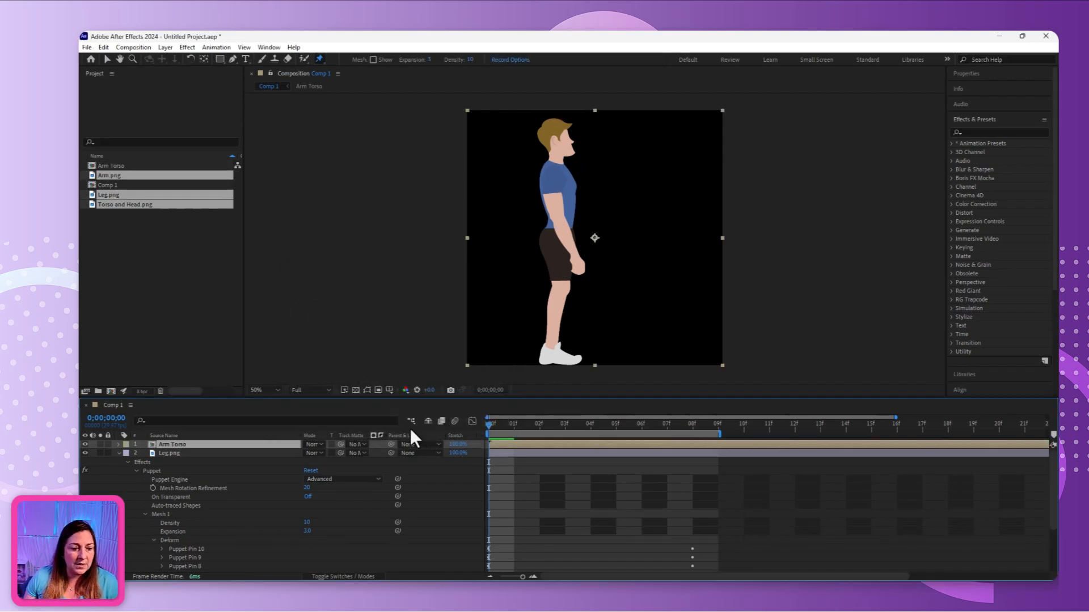
- Open the Arm Torso composition, scrub through its arm and torso motion, and return to Comp 1
{"action": "double_click", "coordinate": [180, 445]}
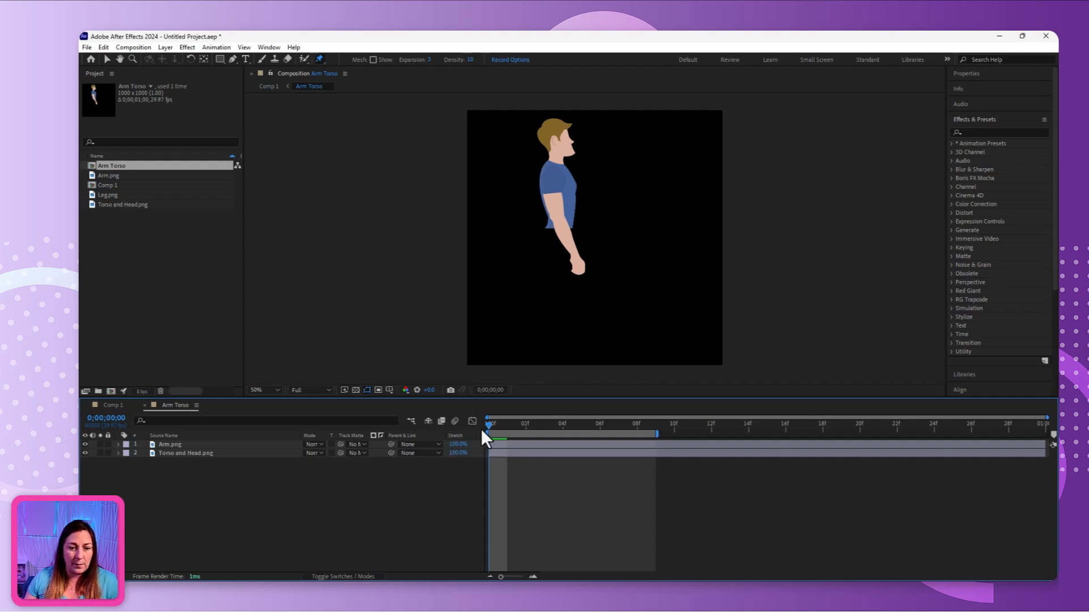
{"action": "left_click_drag", "start_coordinate": [489, 424], "coordinate": [580, 429]}
{"action": "key", "text": "space"}
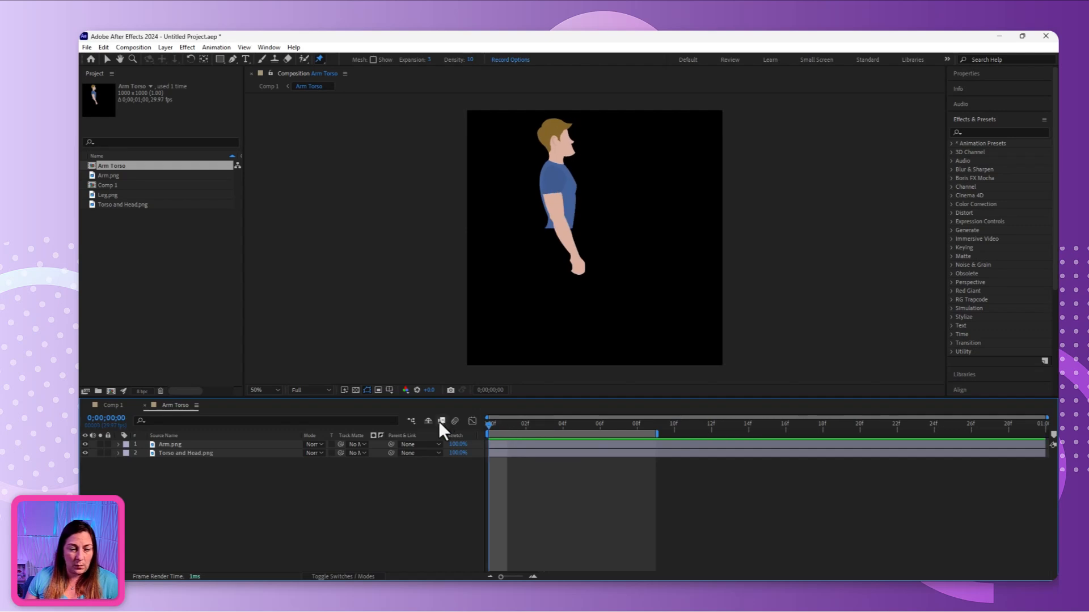
{"action": "left_click", "coordinate": [111, 405]}
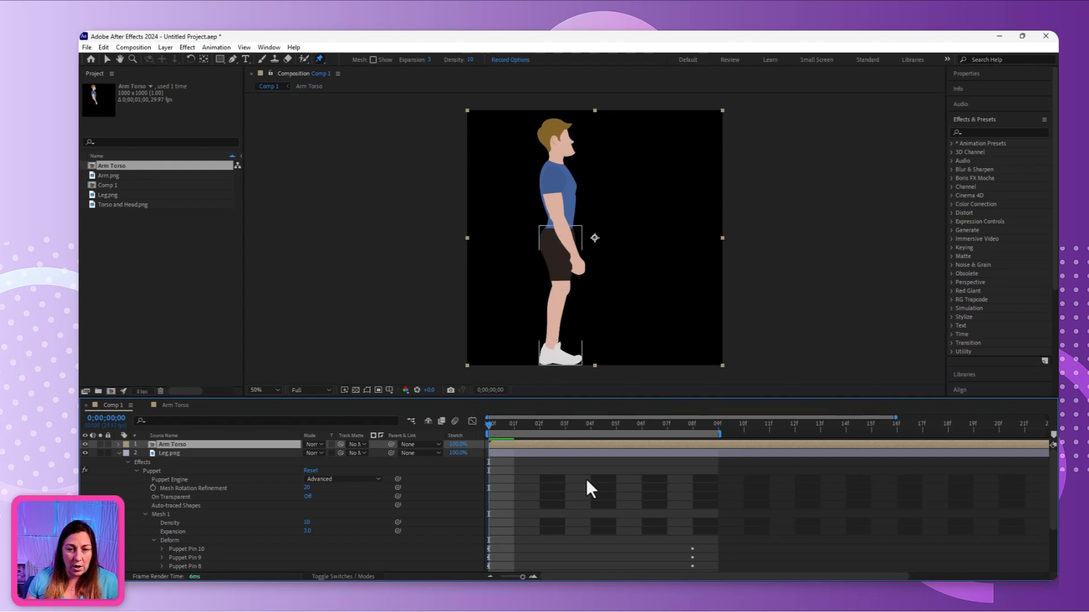
- Keyframe Arm Torso's position at frame 0, move it to about 410, 739 at frame 8 to meet the squatting leg, and scrub back
{"action": "left_click", "coordinate": [119, 444]}
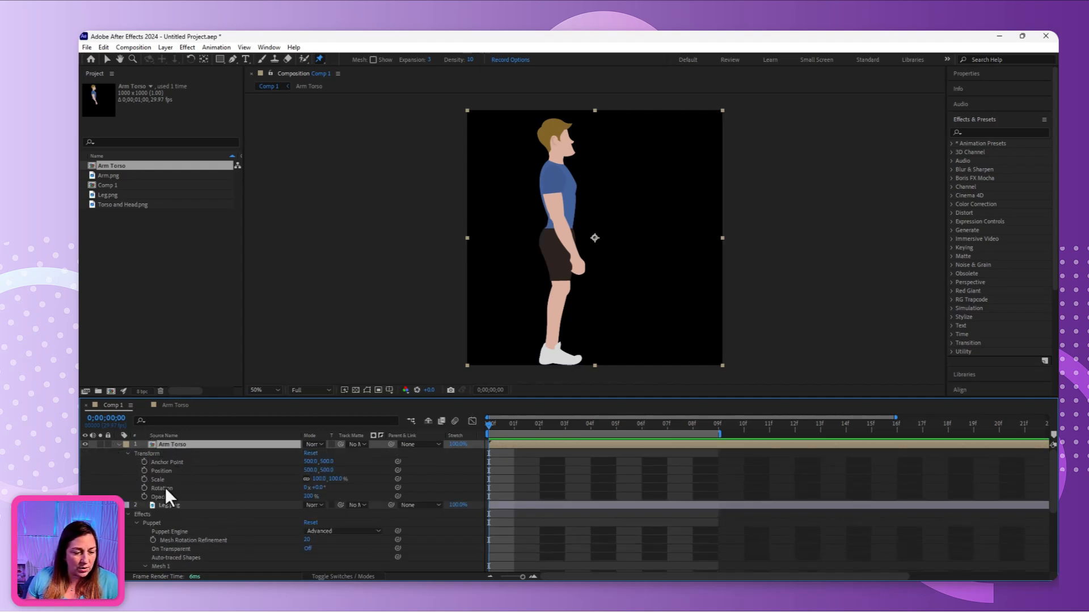
{"action": "left_click", "coordinate": [144, 471]}
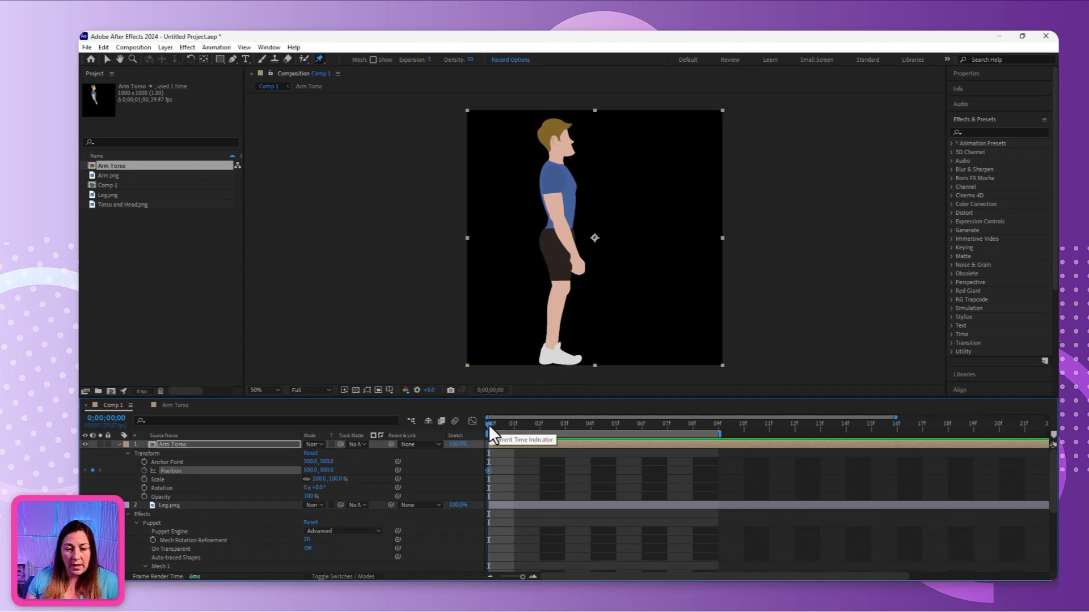
{"action": "left_click_drag", "start_coordinate": [488, 425], "coordinate": [689, 435]}
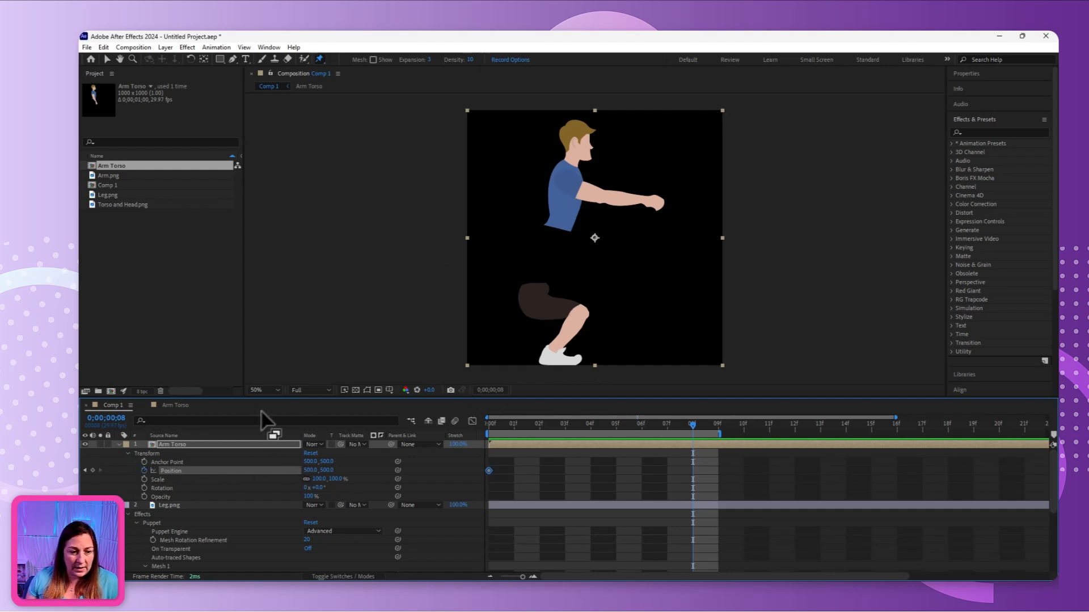
{"action": "left_click", "coordinate": [108, 58]}
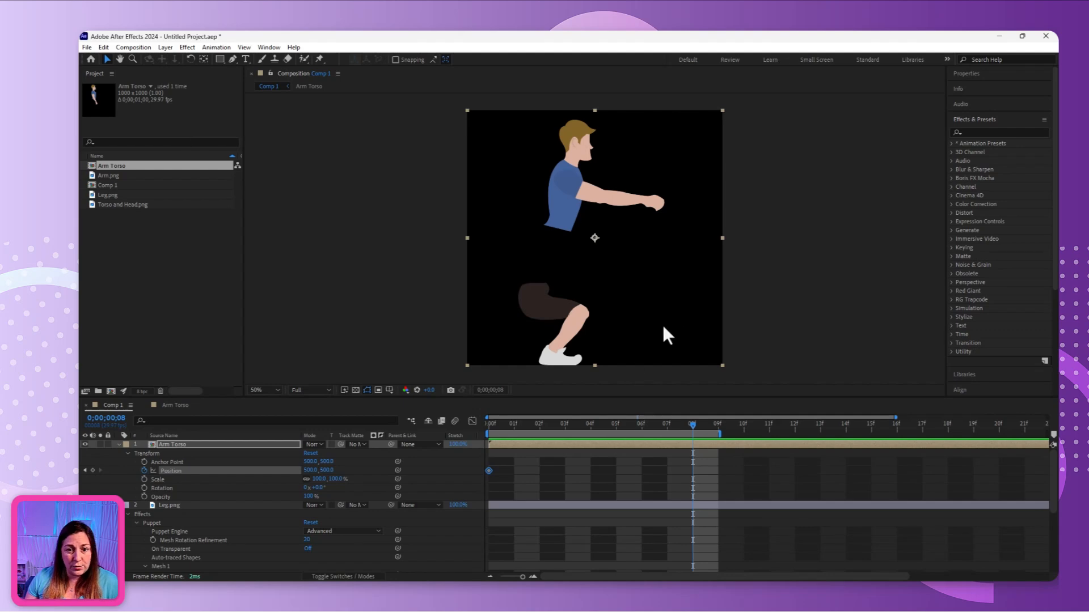
{"action": "left_click_drag", "start_coordinate": [573, 203], "coordinate": [551, 256]}
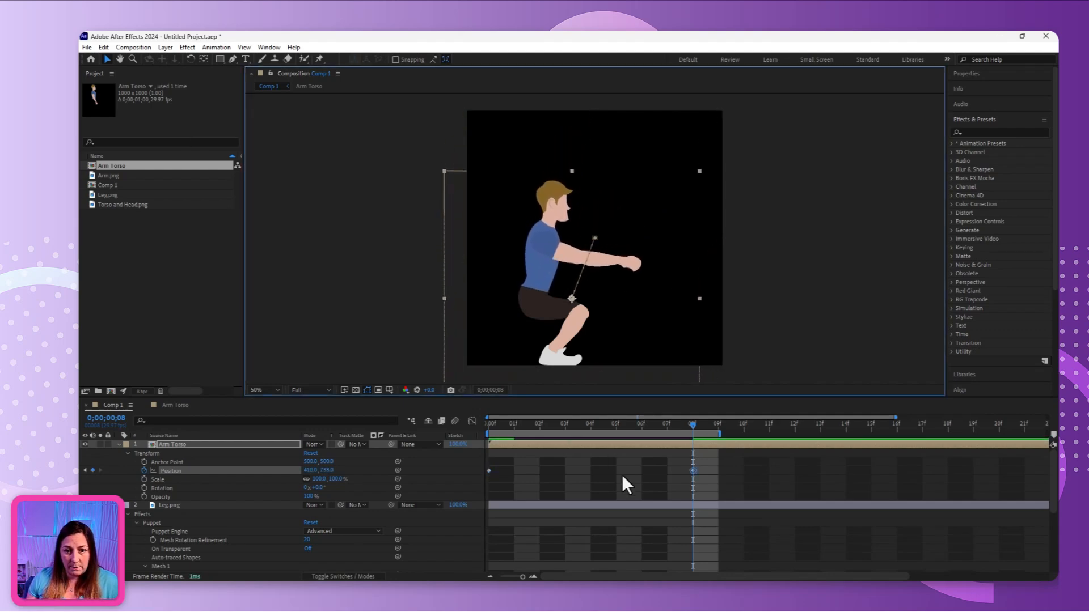
{"action": "left_click_drag", "start_coordinate": [687, 434], "coordinate": [464, 475]}
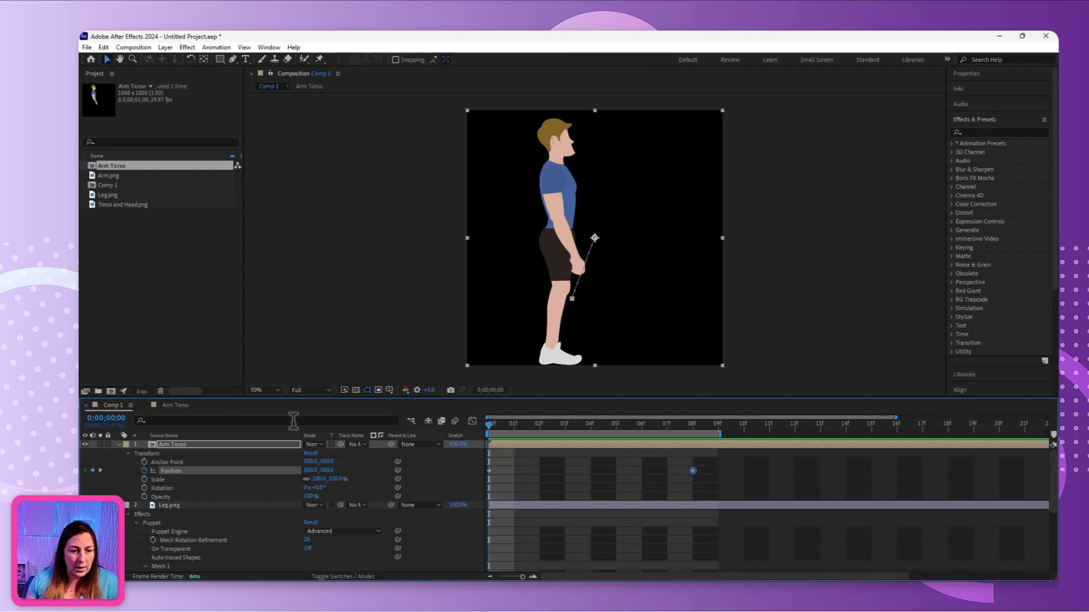
- In the Arm Torso composition, set the Torso and Head.png rotation to 24° at frame 8
{"action": "double_click", "coordinate": [182, 445]}
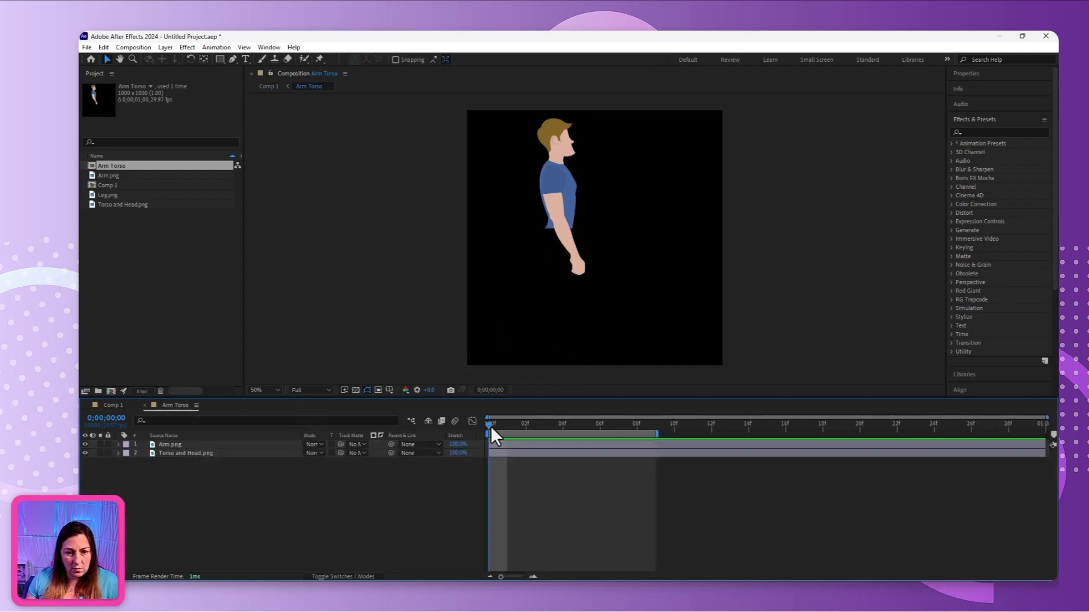
{"action": "left_click_drag", "start_coordinate": [491, 425], "coordinate": [638, 435]}
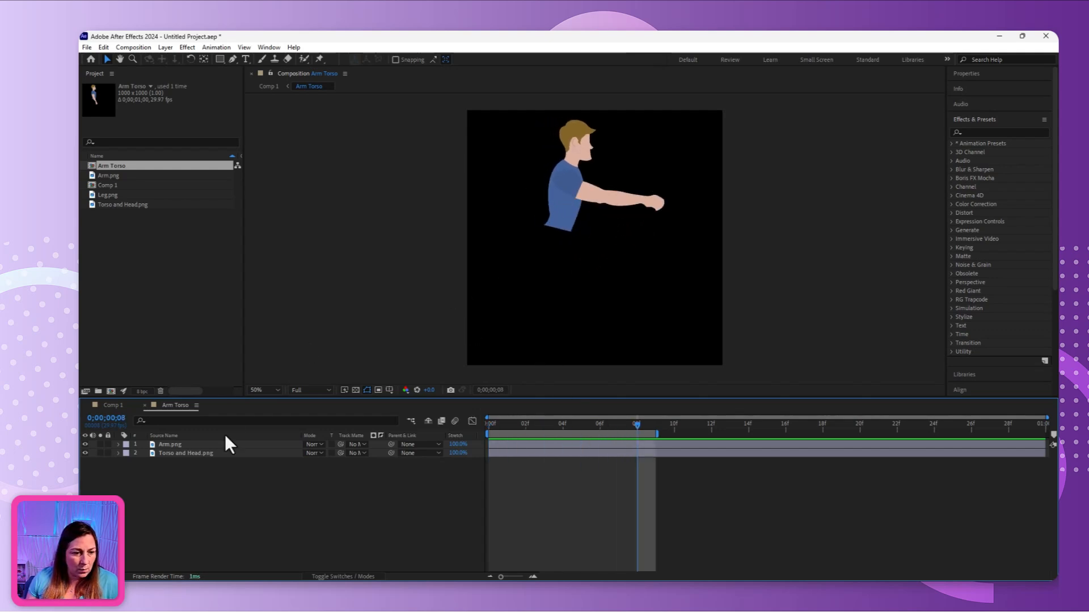
{"action": "left_click", "coordinate": [187, 454]}
{"action": "left_click", "coordinate": [118, 453]}
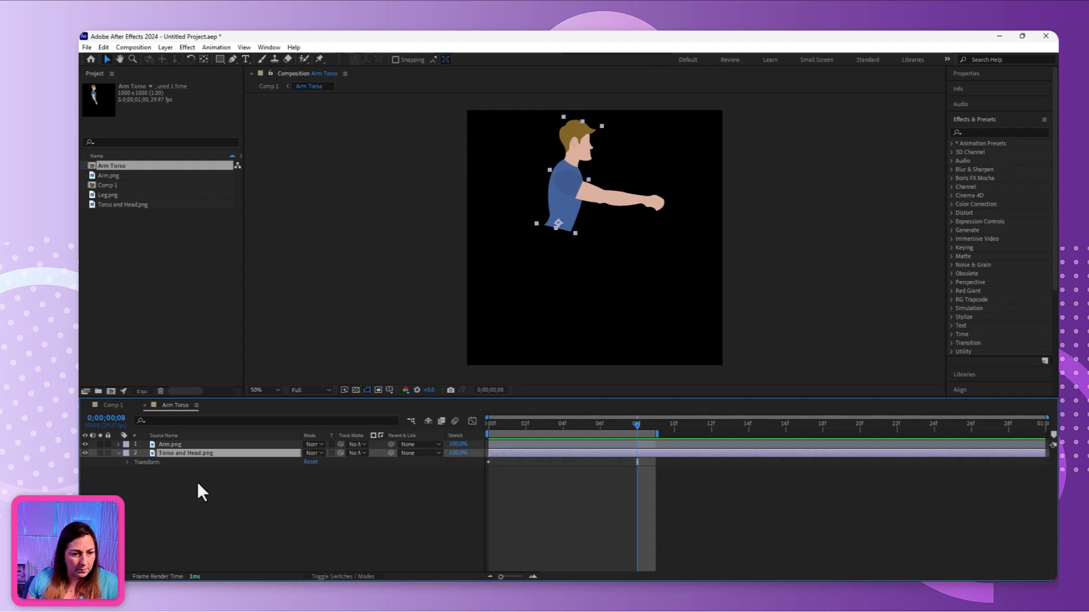
{"action": "left_click", "coordinate": [127, 462]}
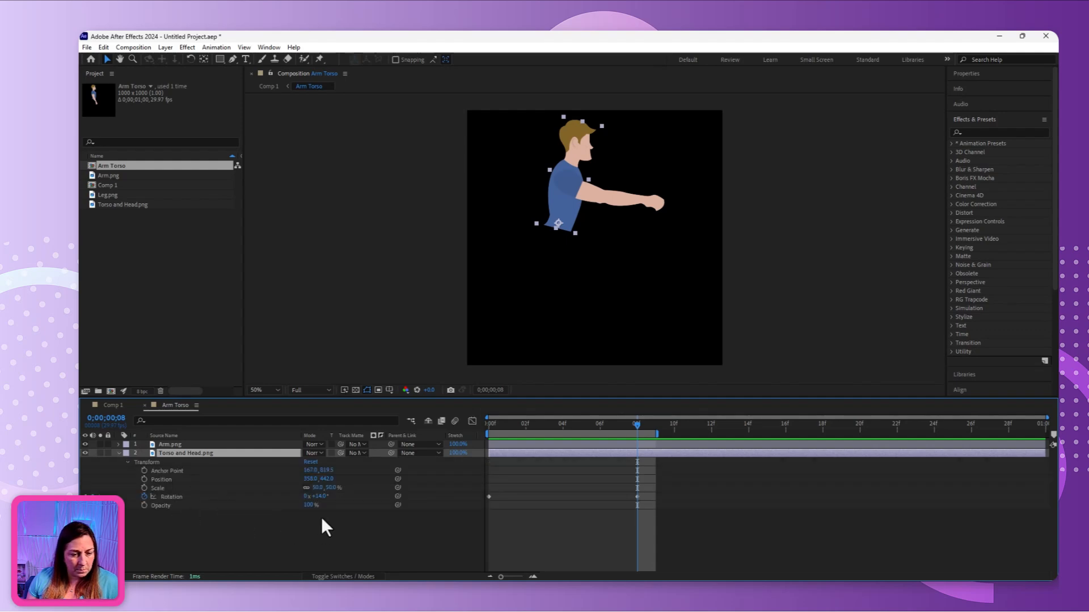
{"action": "left_click_drag", "start_coordinate": [319, 496], "coordinate": [327, 497]}
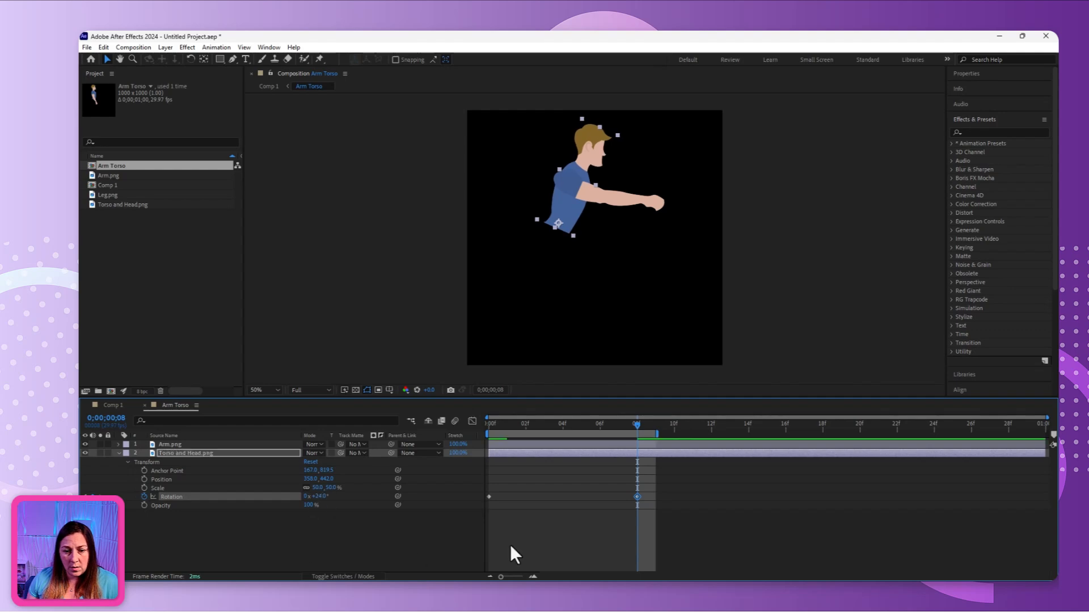
- At frame 8, move Arm.png to about 406, 284 to align with the leaning shoulder and set its rotation to -71°
{"action": "left_click", "coordinate": [156, 445]}
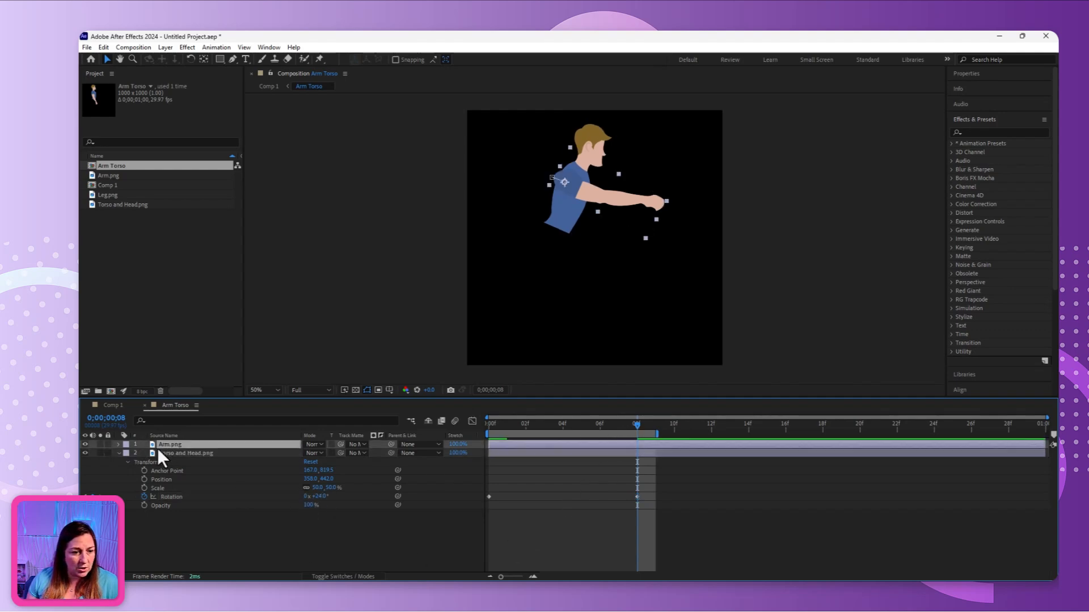
{"action": "left_click", "coordinate": [121, 443]}
{"action": "left_click", "coordinate": [118, 444]}
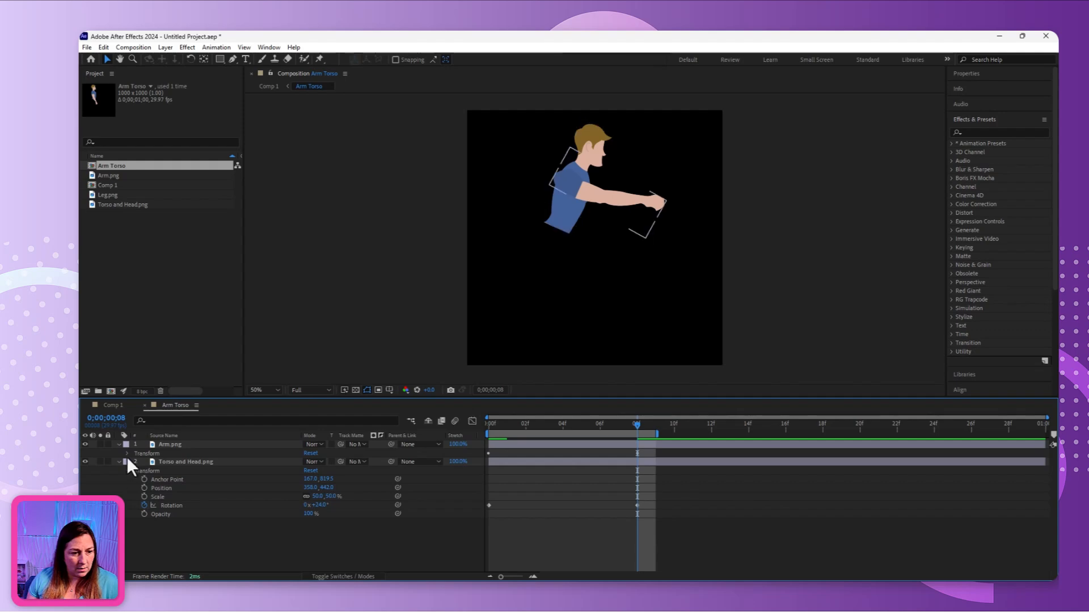
{"action": "left_click", "coordinate": [128, 454]}
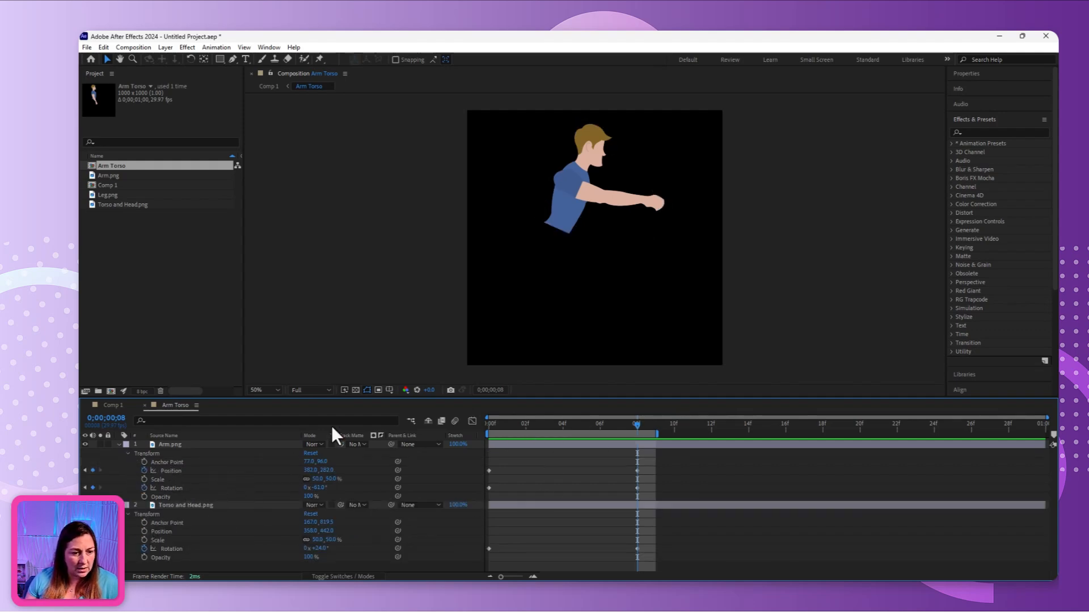
{"action": "left_click_drag", "start_coordinate": [564, 178], "coordinate": [571, 176]}
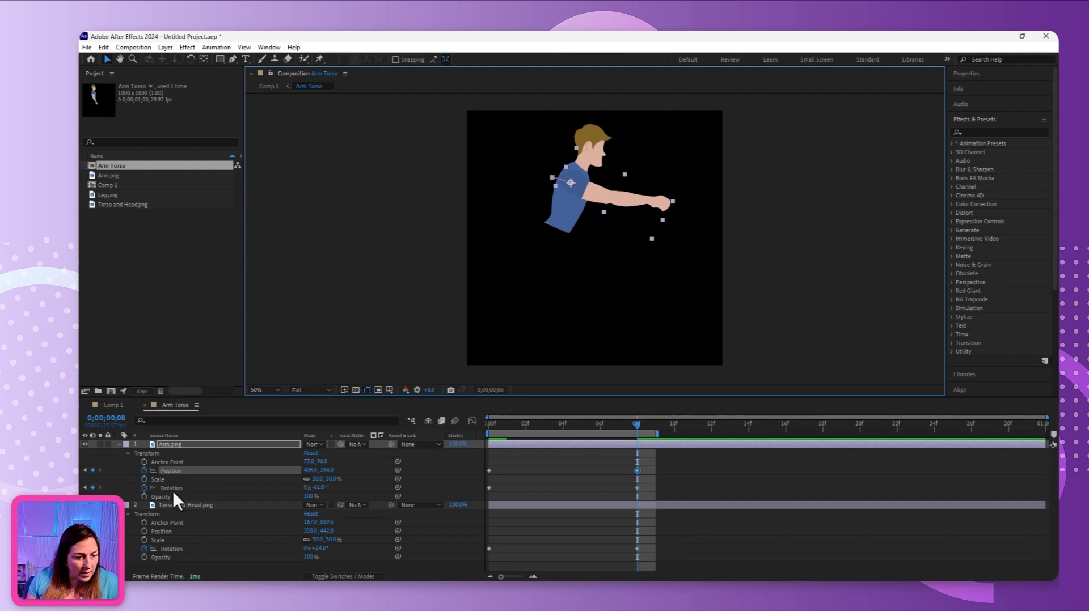
{"action": "left_click_drag", "start_coordinate": [318, 492], "coordinate": [315, 491]}
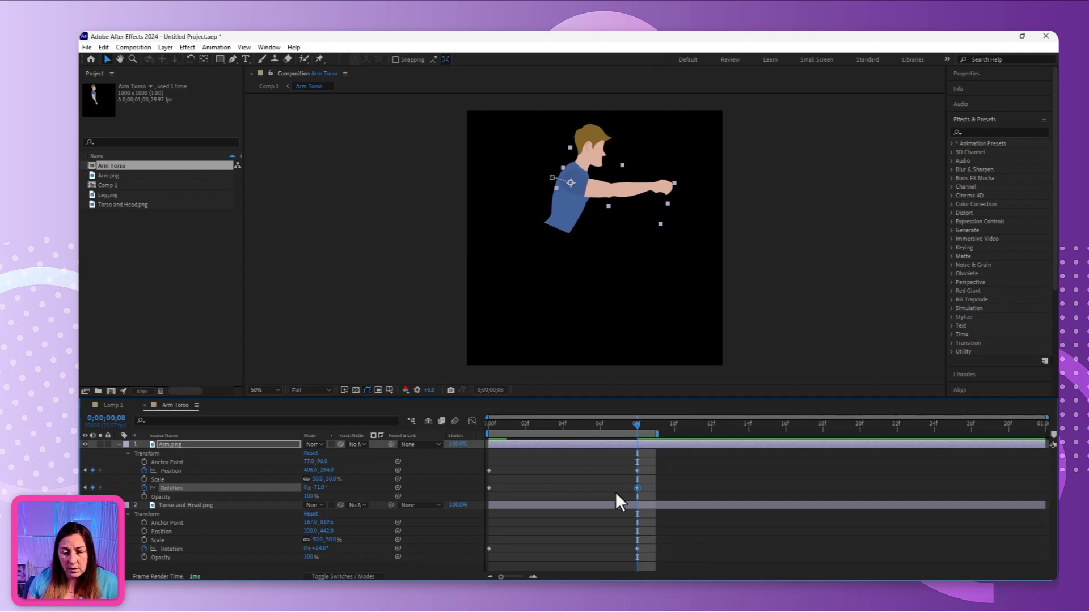
- Scrub Arm Torso back to frame 0, return to Comp 1, and scrub through the full squat motion
{"action": "left_click_drag", "start_coordinate": [637, 425], "coordinate": [444, 445]}
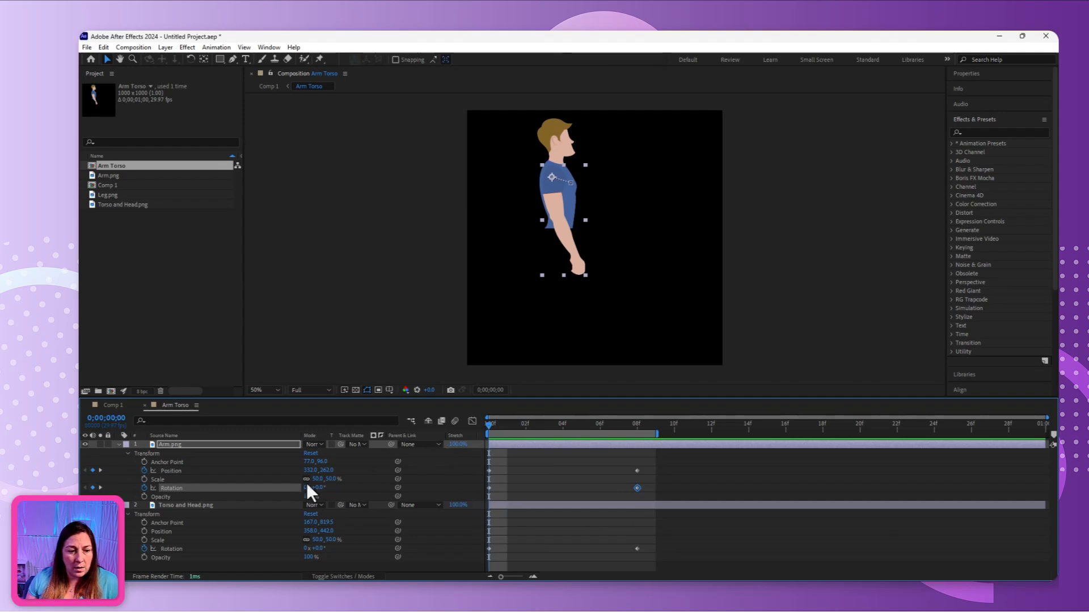
{"action": "left_click", "coordinate": [114, 405]}
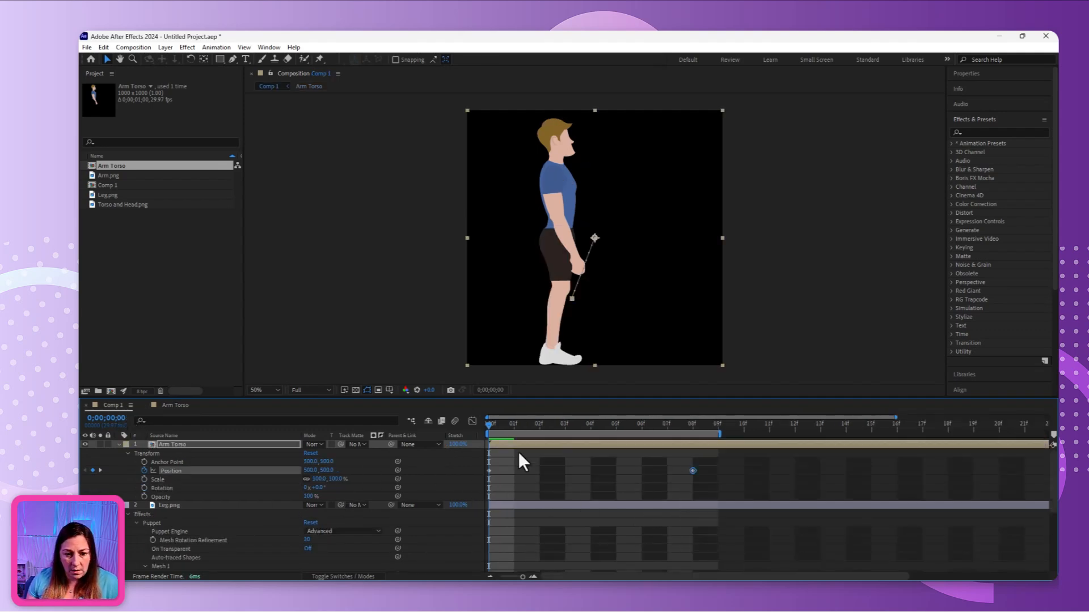
{"action": "left_click_drag", "start_coordinate": [488, 423], "coordinate": [470, 530]}
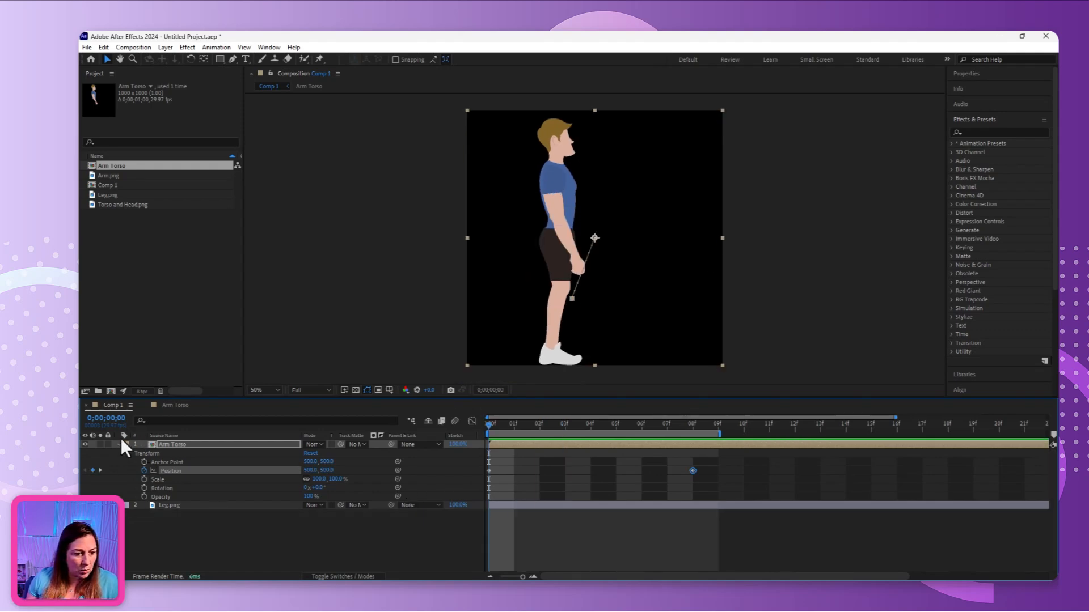
- Collapse the Arm Torso layer, duplicate the Leg.png layer, and expand the puppet properties of the bottommost leg copy
{"action": "left_click", "coordinate": [118, 444]}
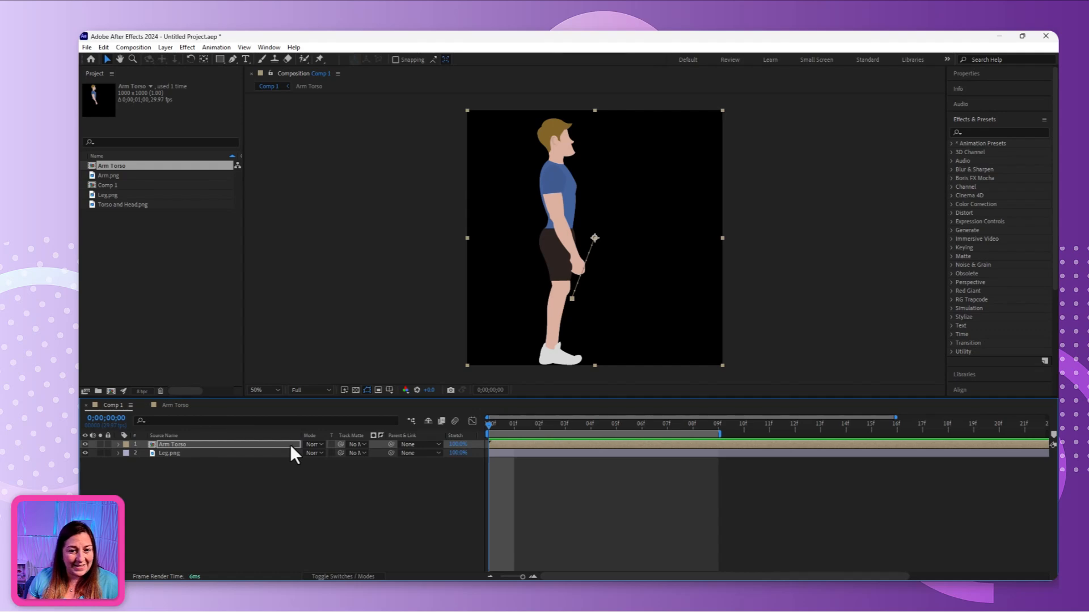
{"action": "left_click", "coordinate": [170, 453]}
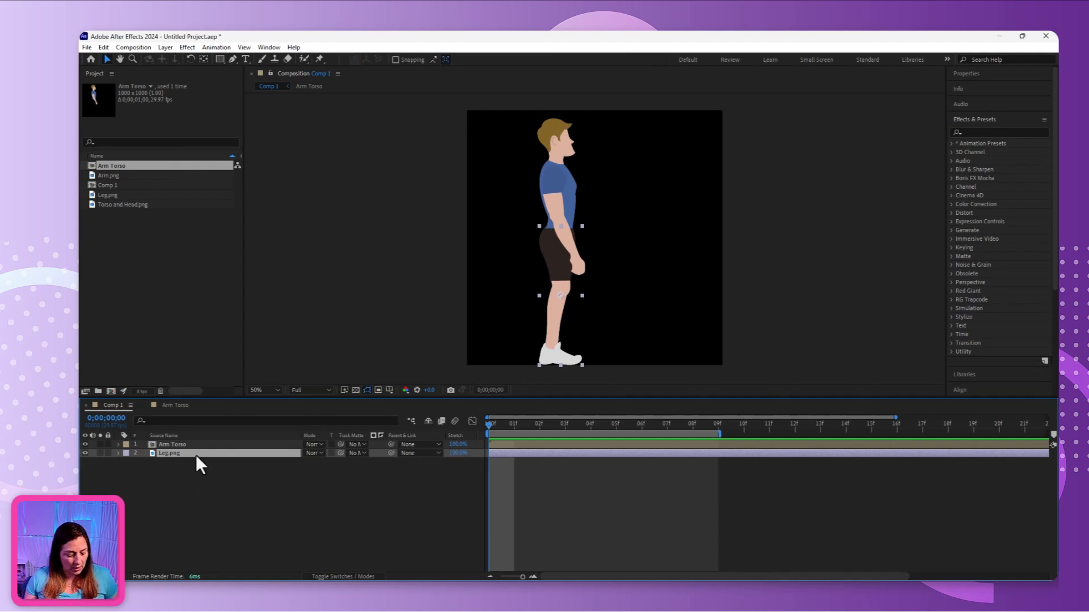
{"action": "key", "text": "ctrl+d"}
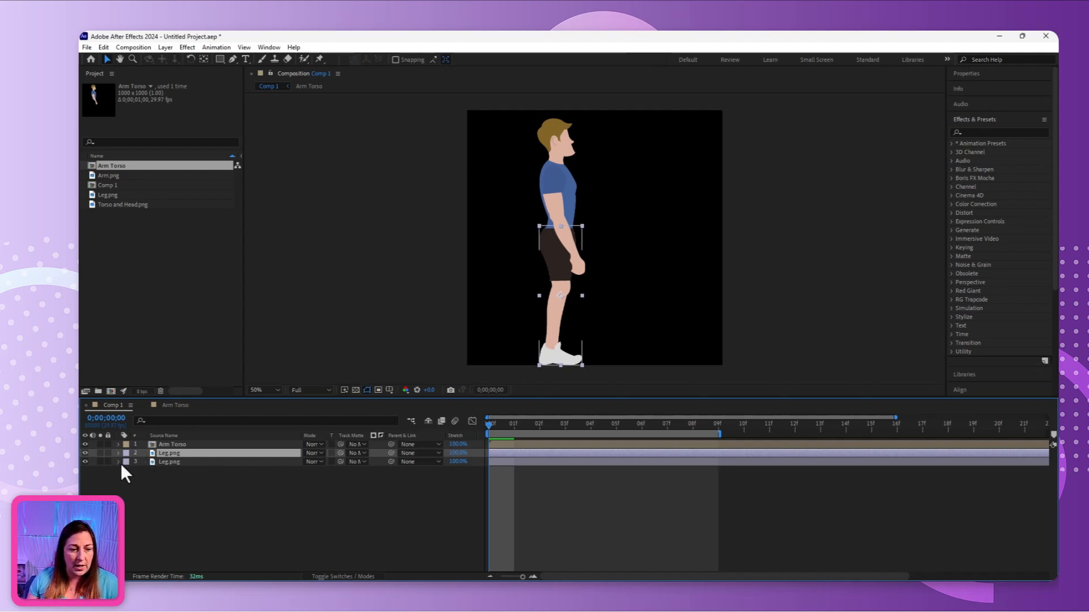
{"action": "left_click", "coordinate": [172, 464]}
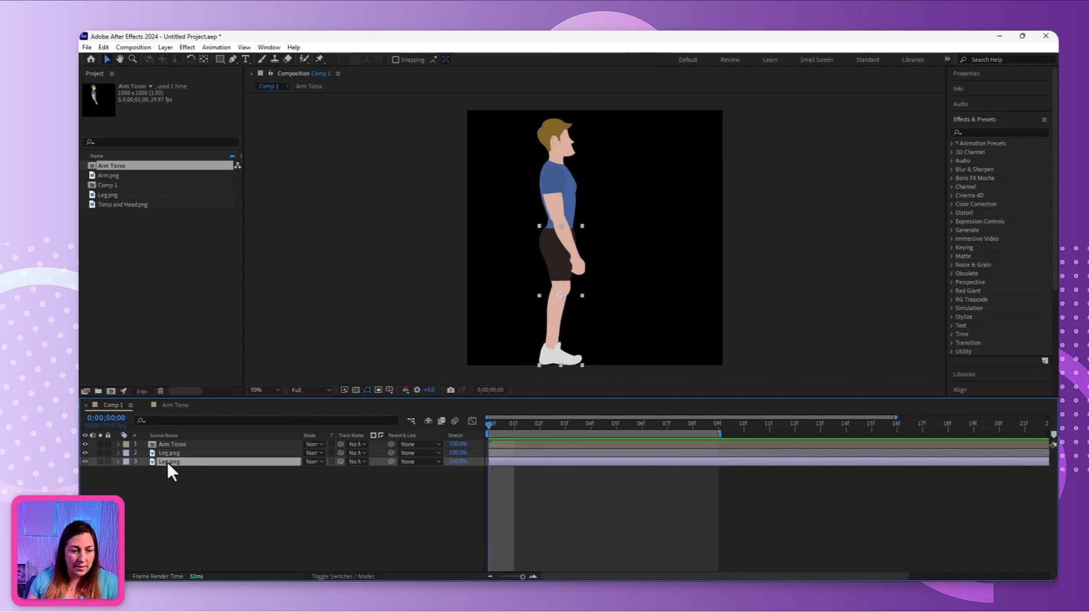
{"action": "left_click", "coordinate": [118, 461]}
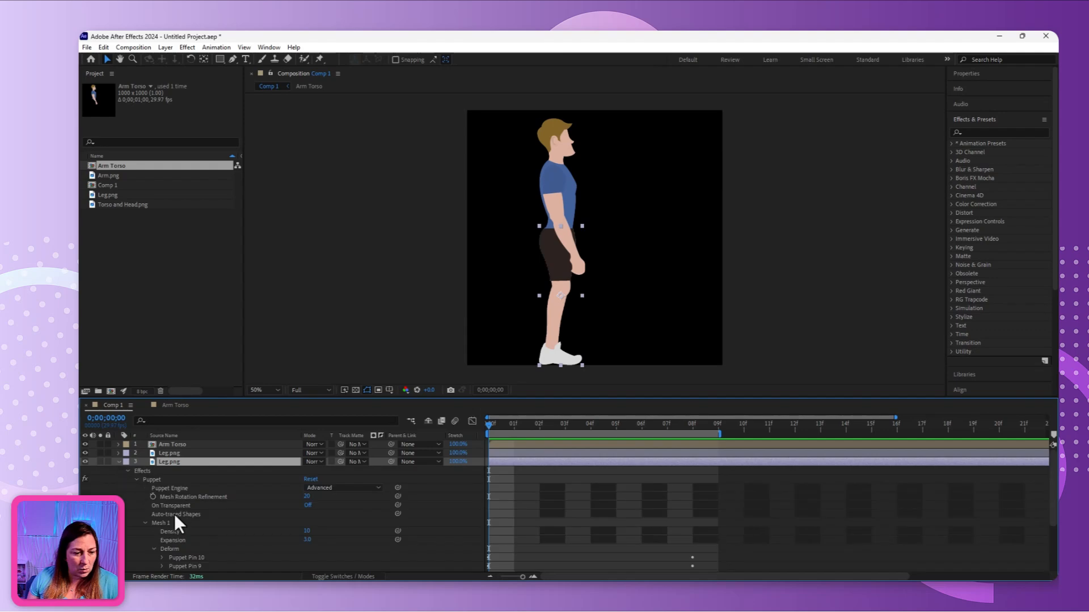
- Scale the bottommost Leg.png copy to 48%
{"action": "left_click", "coordinate": [127, 471]}
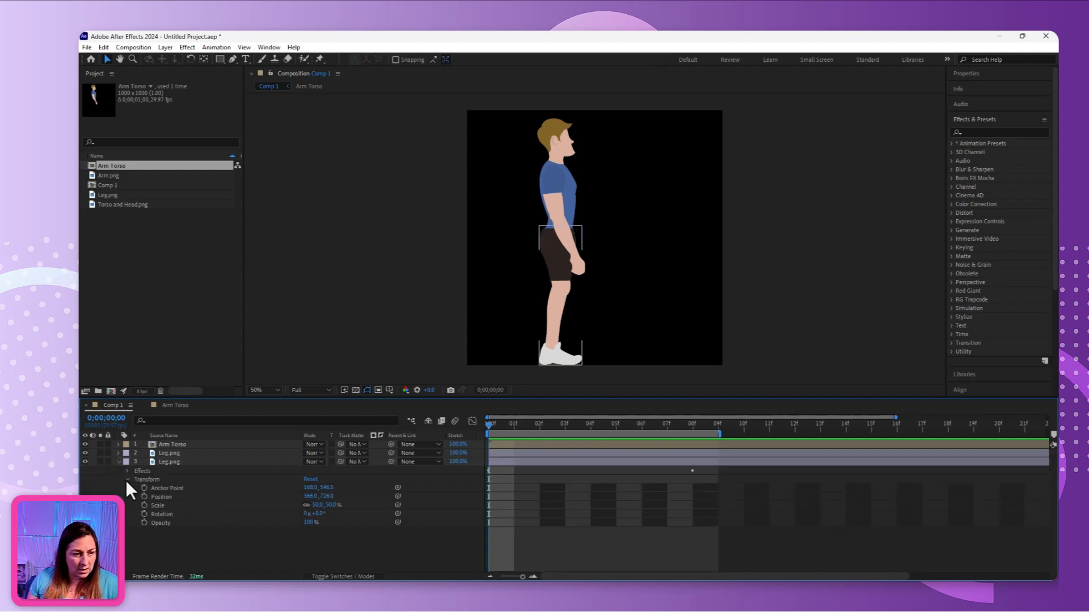
{"action": "left_click", "coordinate": [315, 504]}
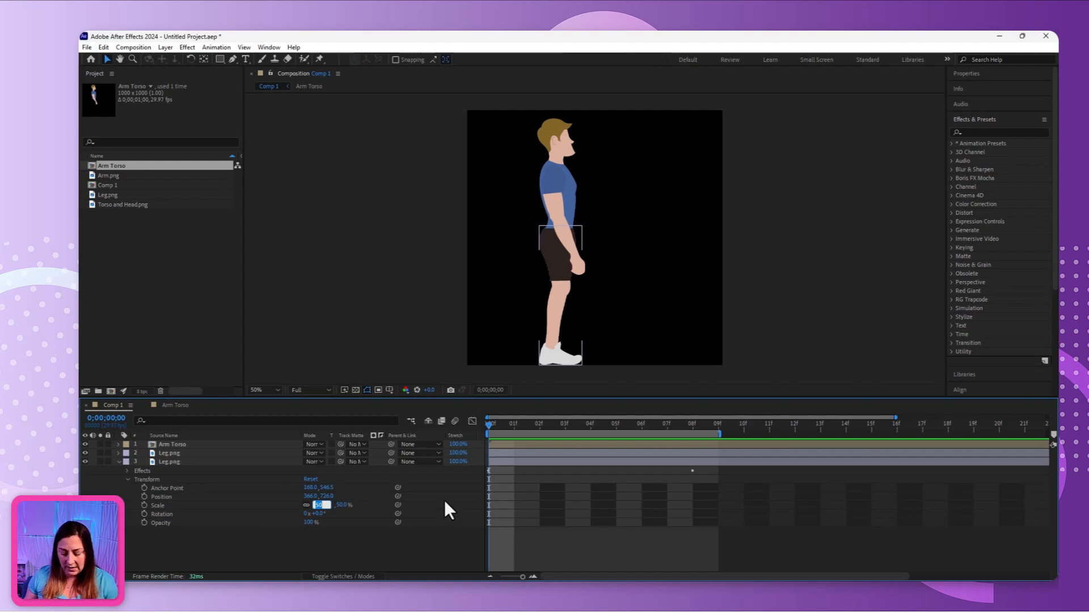
{"action": "type", "text": "48"}
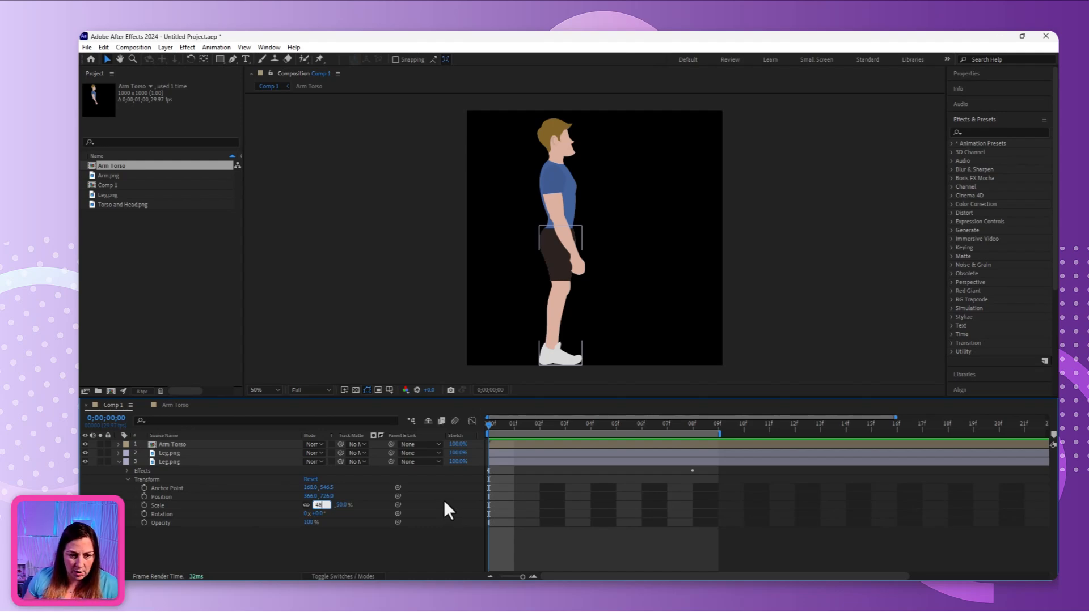
{"action": "key", "text": "Return"}
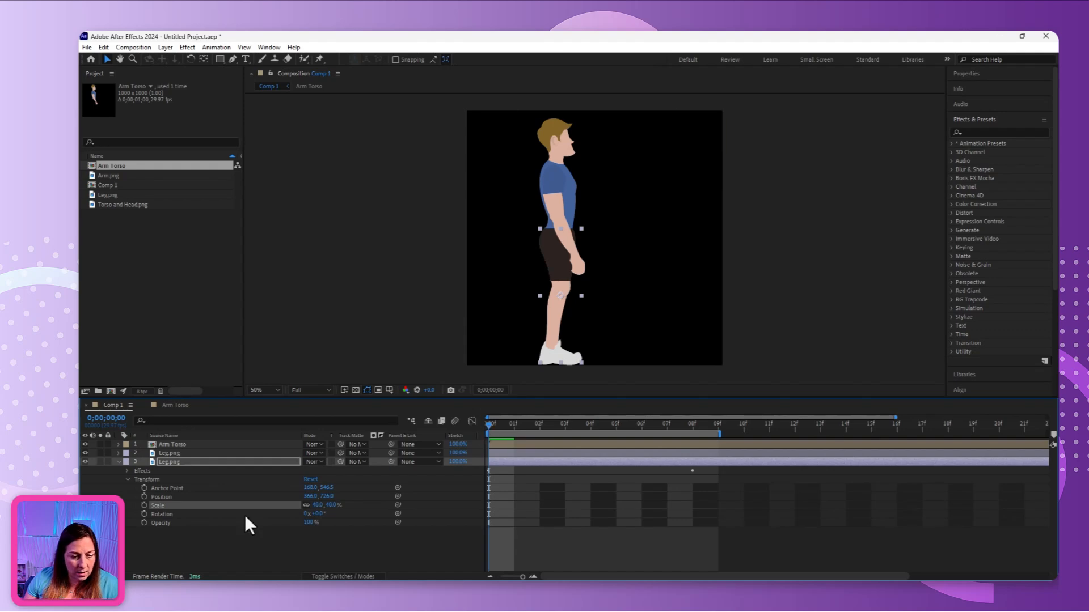
- Keyframe the back leg's position at frame 0, then move it forward at frame 8 to about 470, 726
{"action": "left_click", "coordinate": [144, 496]}
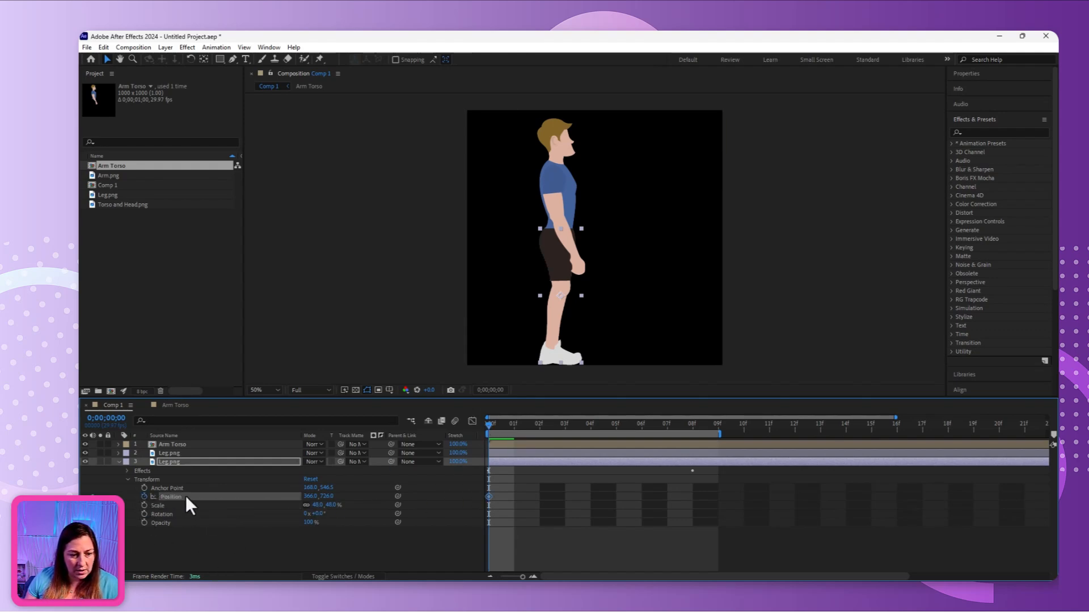
{"action": "left_click_drag", "start_coordinate": [488, 427], "coordinate": [688, 451]}
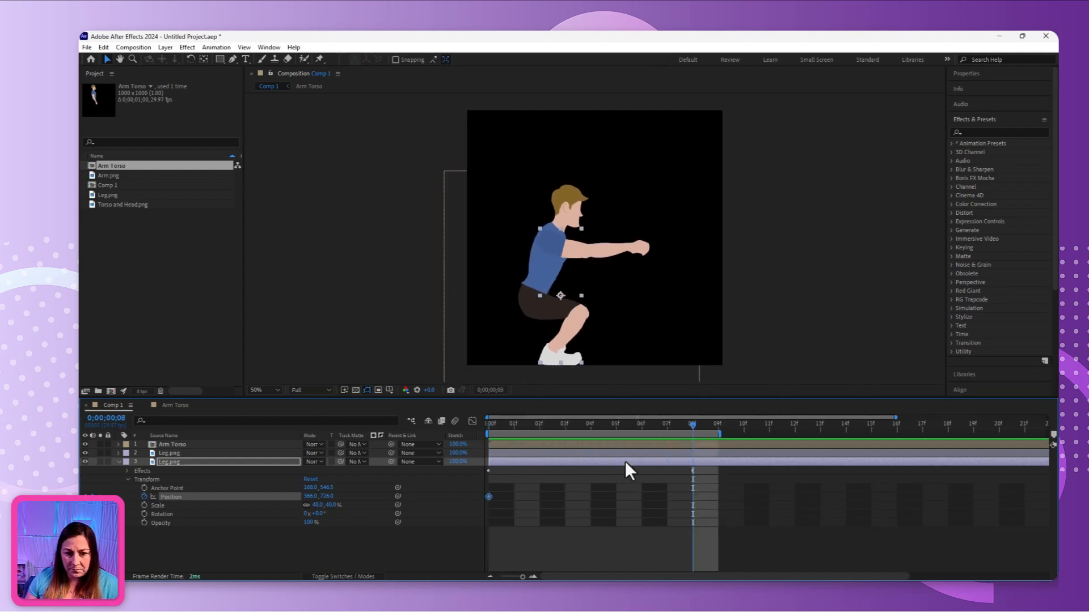
{"action": "key", "text": "Right"}
{"action": "key", "text": "Right"}
{"action": "key", "text": "Right"}
{"action": "key", "text": "Right"}
{"action": "key", "text": "Right"}
{"action": "key", "text": "Right"}
{"action": "key", "text": "Right"}
{"action": "key", "text": "Right"}
{"action": "key", "text": "Right"}
{"action": "key", "text": "Right"}
{"action": "key", "text": "Right"}
{"action": "key", "text": "Right"}
{"action": "key", "text": "Right"}
{"action": "key", "text": "Right"}
{"action": "key", "text": "Right"}
{"action": "key", "text": "Right"}
{"action": "key", "text": "Right"}
{"action": "key", "text": "Right"}
{"action": "key", "text": "Right"}
{"action": "key", "text": "Right"}
{"action": "key", "text": "Right"}
{"action": "key", "text": "Right"}
{"action": "key", "text": "Right"}
{"action": "key", "text": "Right"}
{"action": "key", "text": "Right"}
{"action": "key", "text": "Right"}
{"action": "key", "text": "Right"}
{"action": "key", "text": "Right"}
{"action": "key", "text": "Right"}
{"action": "key", "text": "Right"}
{"action": "key", "text": "Right"}
{"action": "key", "text": "Right"}
{"action": "key", "text": "Right"}
{"action": "key", "text": "Right"}
{"action": "key", "text": "Right"}
{"action": "key", "text": "Right"}
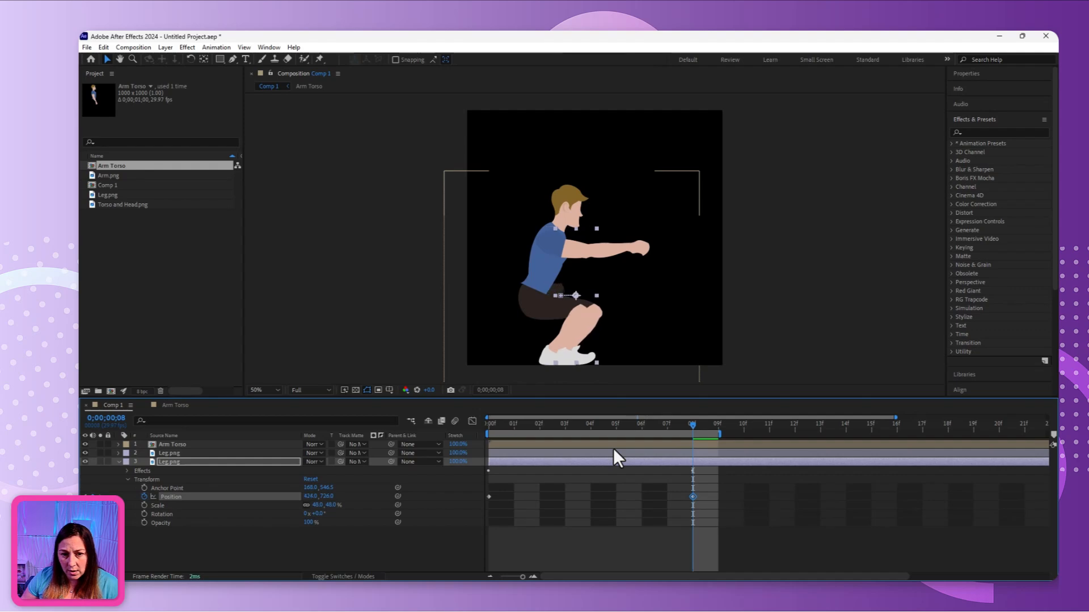
{"action": "key", "text": "Right"}
{"action": "key", "text": "Right"}
{"action": "key", "text": "Right"}
{"action": "key", "text": "Right"}
{"action": "key", "text": "Right"}
{"action": "key", "text": "Right"}
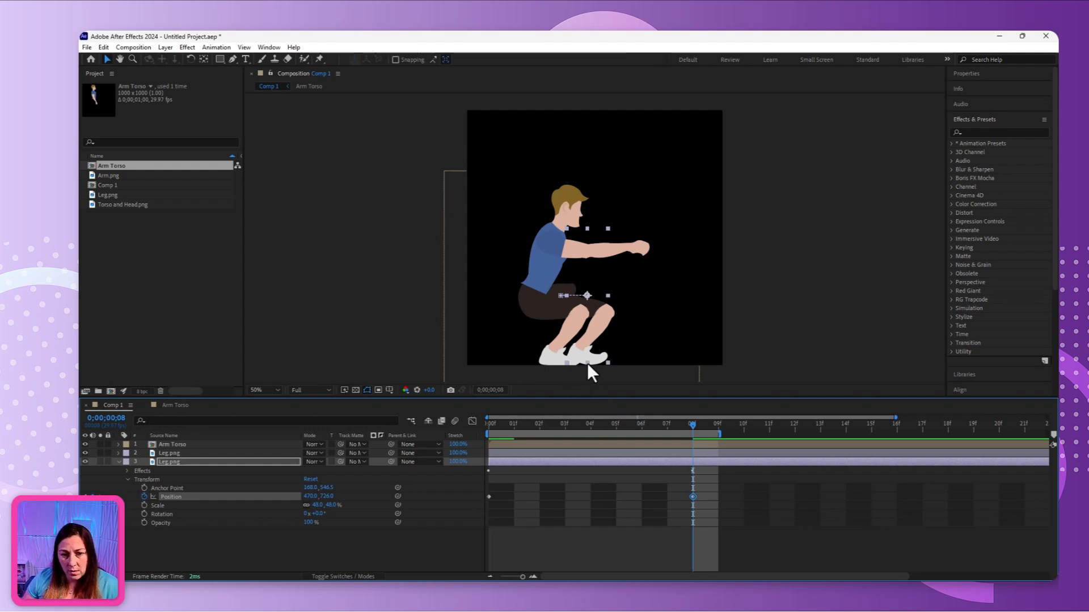
- Fine-tune the back leg's frame 8 position to about 476, 708 so its foot sits slightly higher behind the front one
{"action": "key", "text": "Left"}
{"action": "key", "text": "Left"}
{"action": "key", "text": "Left"}
{"action": "key", "text": "Left"}
{"action": "key", "text": "Left"}
{"action": "key", "text": "Left"}
{"action": "key", "text": "Up"}
{"action": "key", "text": "Up"}
{"action": "key", "text": "Up"}
{"action": "key", "text": "Up"}
{"action": "key", "text": "Up"}
{"action": "key", "text": "Up"}
{"action": "key", "text": "Up"}
{"action": "key", "text": "Up"}
{"action": "key", "text": "Up"}
{"action": "key", "text": "Up"}
{"action": "key", "text": "Up"}
{"action": "key", "text": "Up"}
{"action": "key", "text": "Up"}
{"action": "key", "text": "Up"}
{"action": "key", "text": "Up"}
{"action": "key", "text": "Up"}
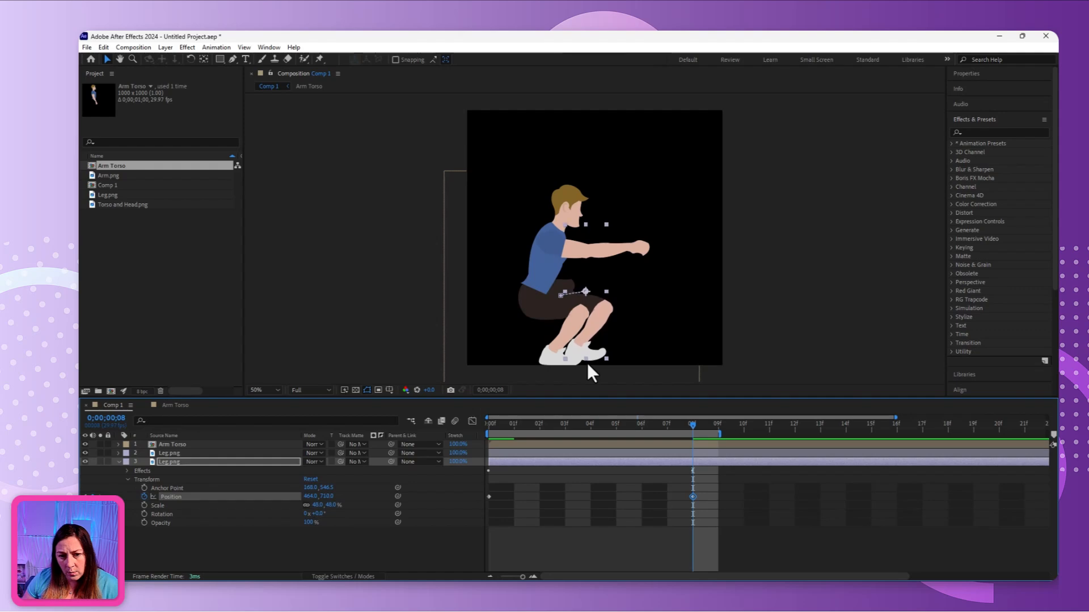
{"action": "key", "text": "Right"}
{"action": "key", "text": "Right"}
{"action": "key", "text": "Right"}
{"action": "key", "text": "Right"}
{"action": "key", "text": "Right"}
{"action": "key", "text": "Right"}
{"action": "key", "text": "Right"}
{"action": "key", "text": "Right"}
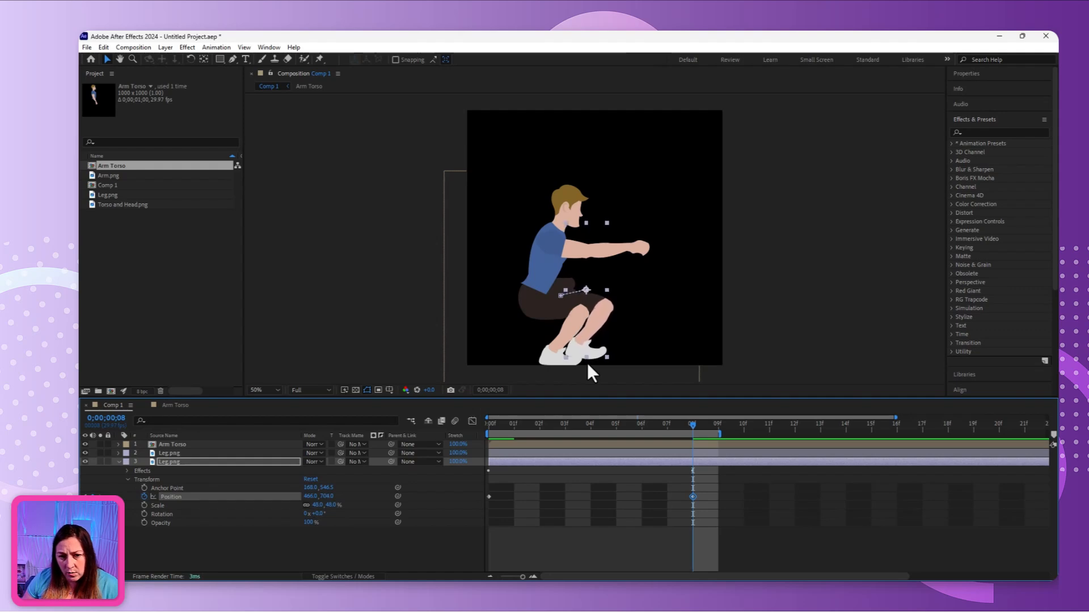
{"action": "key", "text": "Up"}
{"action": "key", "text": "Up"}
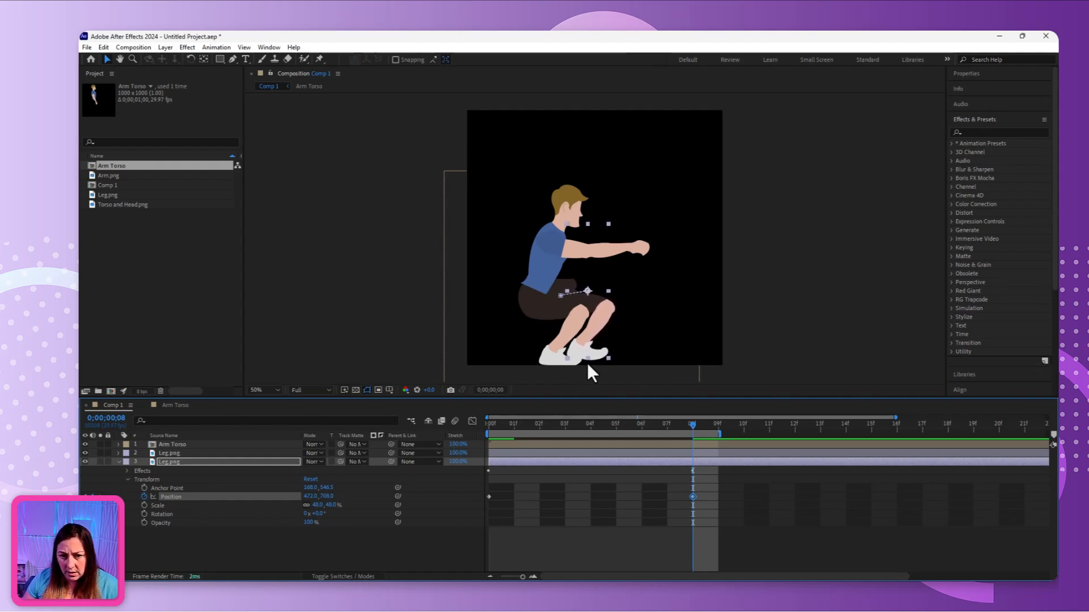
{"action": "key", "text": "Right"}
{"action": "key", "text": "Right"}
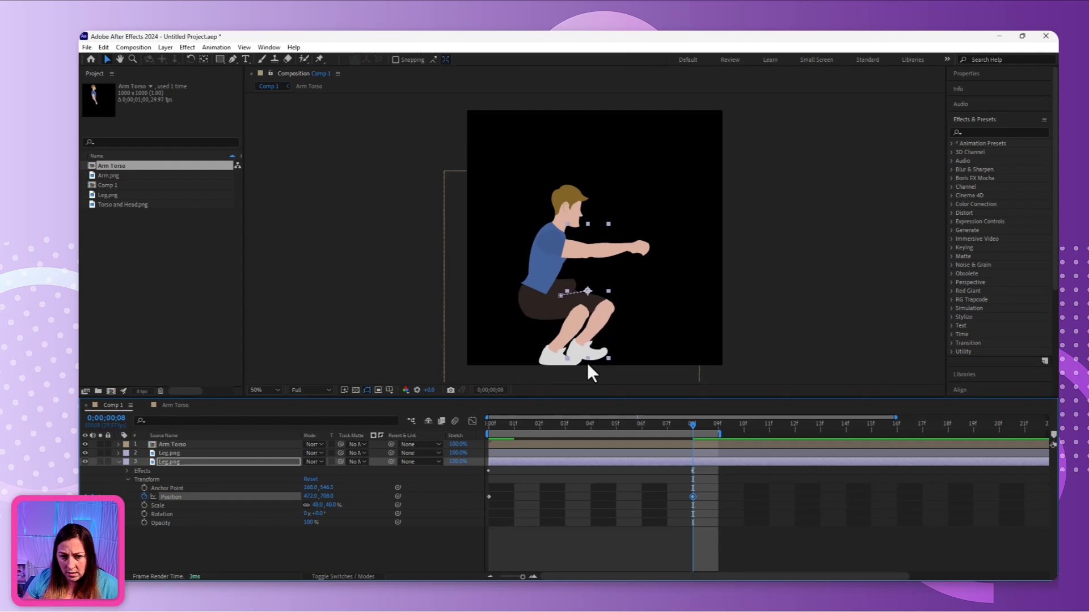
{"action": "key", "text": "Right"}
{"action": "key", "text": "Right"}
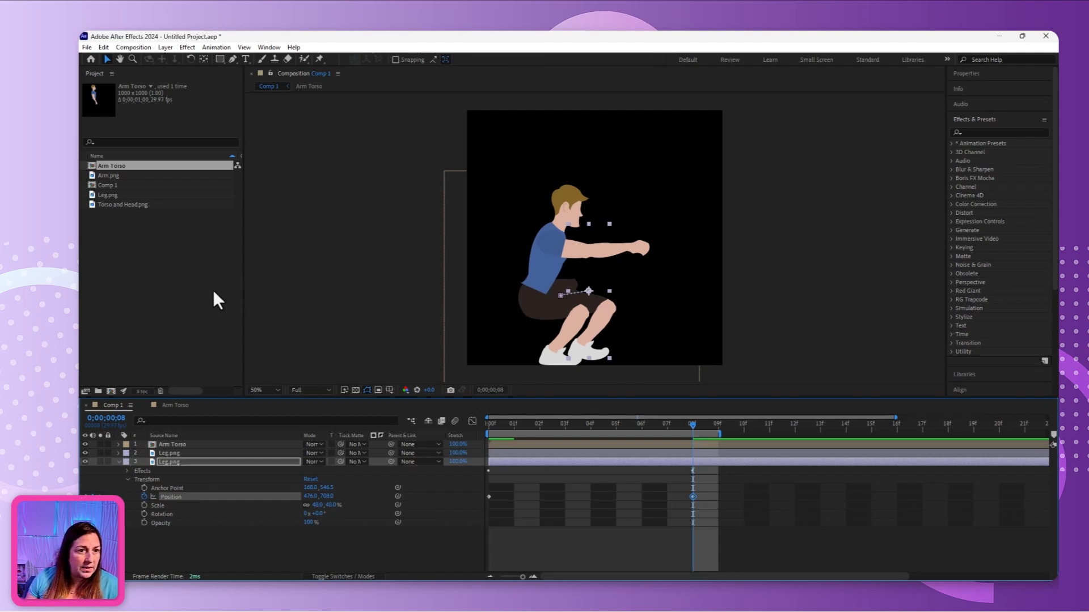
- At frame 8, move the back leg's upper puppet pins back to the hip so its shorts tuck under the torso
{"action": "left_click", "coordinate": [320, 59]}
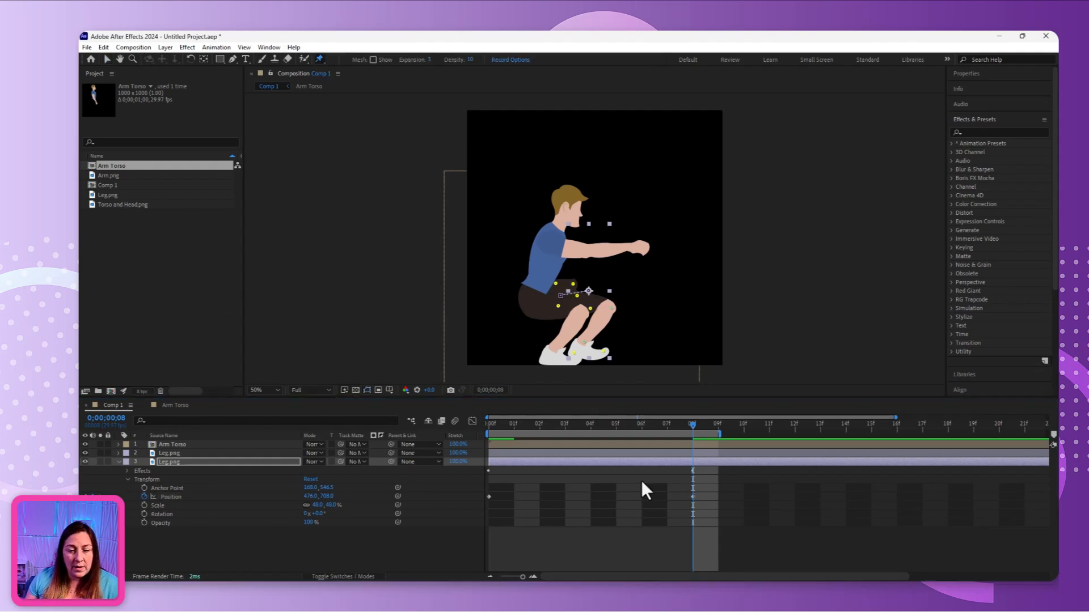
{"action": "mouse_move", "coordinate": [555, 284]}
{"action": "left_mouse_down"}
{"action": "mouse_move", "coordinate": [528, 286]}
{"action": "mouse_move", "coordinate": [571, 298]}
{"action": "mouse_move", "coordinate": [556, 294]}
{"action": "left_mouse_up"}
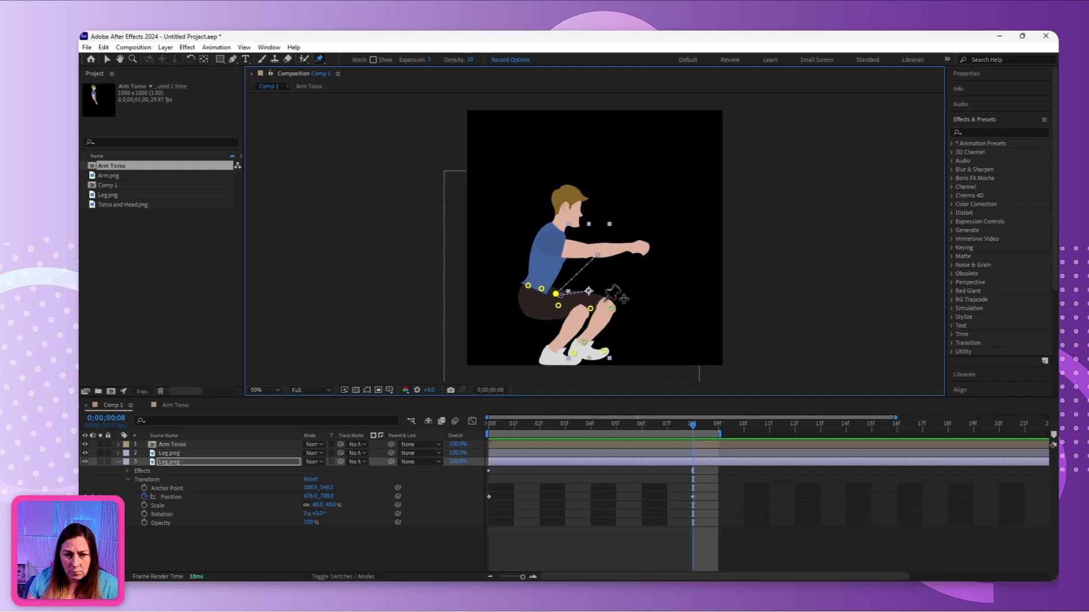
{"action": "left_click_drag", "start_coordinate": [590, 309], "coordinate": [542, 292]}
{"action": "key", "text": "v"}
{"action": "left_click", "coordinate": [669, 492]}
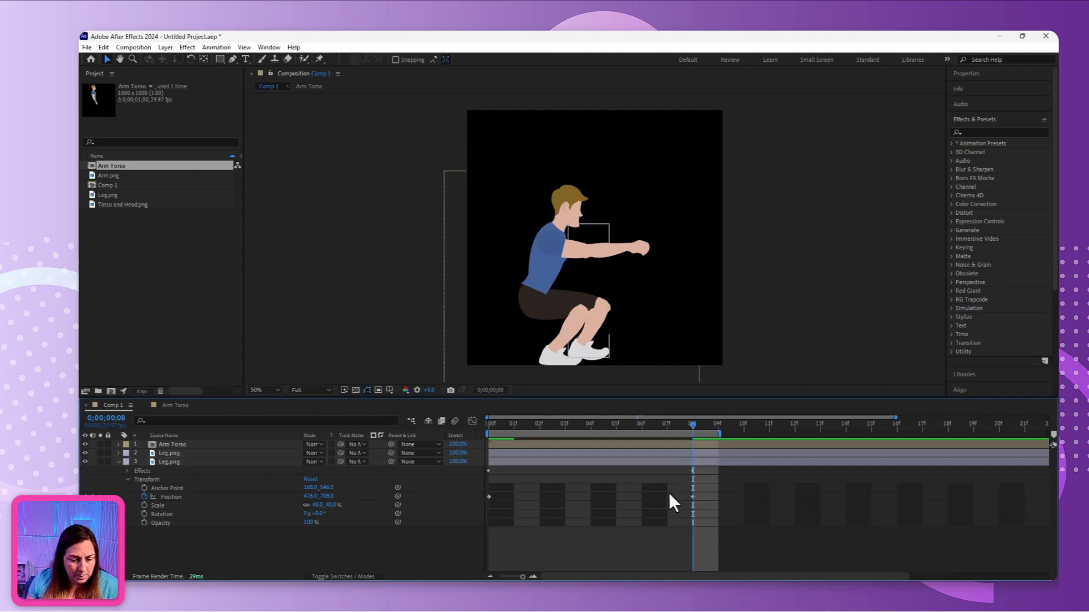
- Nudge the back leg farther forward and up at frame 8, to about 480, 692
{"action": "mouse_move", "coordinate": [693, 425]}
{"action": "left_mouse_down"}
{"action": "mouse_move", "coordinate": [480, 434]}
{"action": "mouse_move", "coordinate": [694, 436]}
{"action": "left_mouse_up"}
{"action": "left_click", "coordinate": [187, 463]}
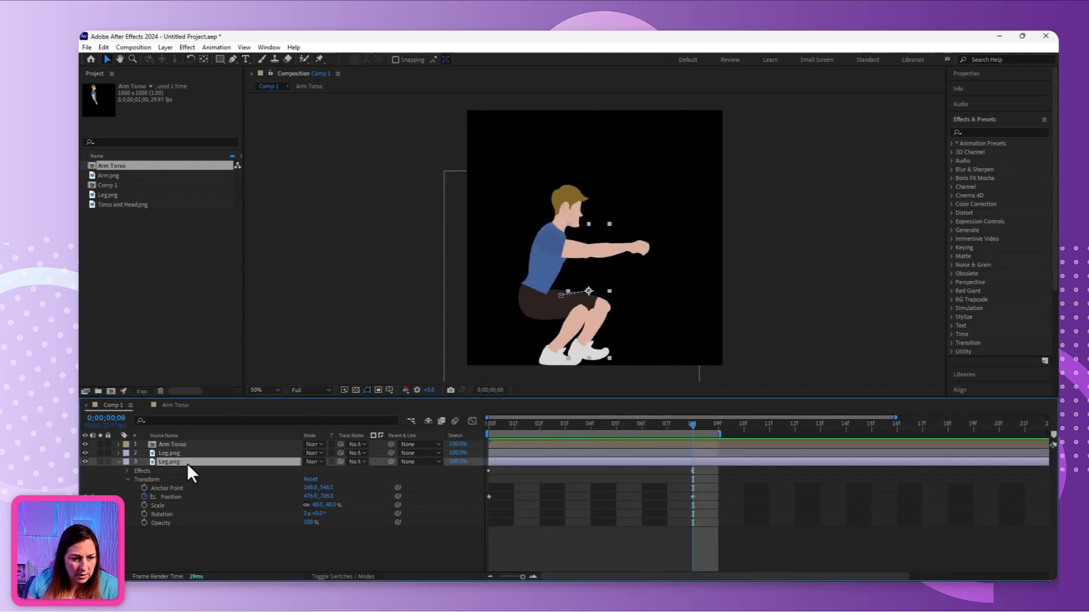
{"action": "key", "text": "Left"}
{"action": "key", "text": "Left"}
{"action": "key", "text": "Left"}
{"action": "key", "text": "Left"}
{"action": "key", "text": "Left"}
{"action": "key", "text": "Left"}
{"action": "key", "text": "Left"}
{"action": "key", "text": "Left"}
{"action": "key", "text": "Left"}
{"action": "key", "text": "Left"}
{"action": "key", "text": "Left"}
{"action": "key", "text": "Right"}
{"action": "key", "text": "Right"}
{"action": "key", "text": "Right"}
{"action": "key", "text": "Right"}
{"action": "key", "text": "Right"}
{"action": "key", "text": "Right"}
{"action": "key", "text": "Right"}
{"action": "key", "text": "Right"}
{"action": "key", "text": "Right"}
{"action": "key", "text": "Right"}
{"action": "key", "text": "Right"}
{"action": "key", "text": "Right"}
{"action": "key", "text": "Right"}
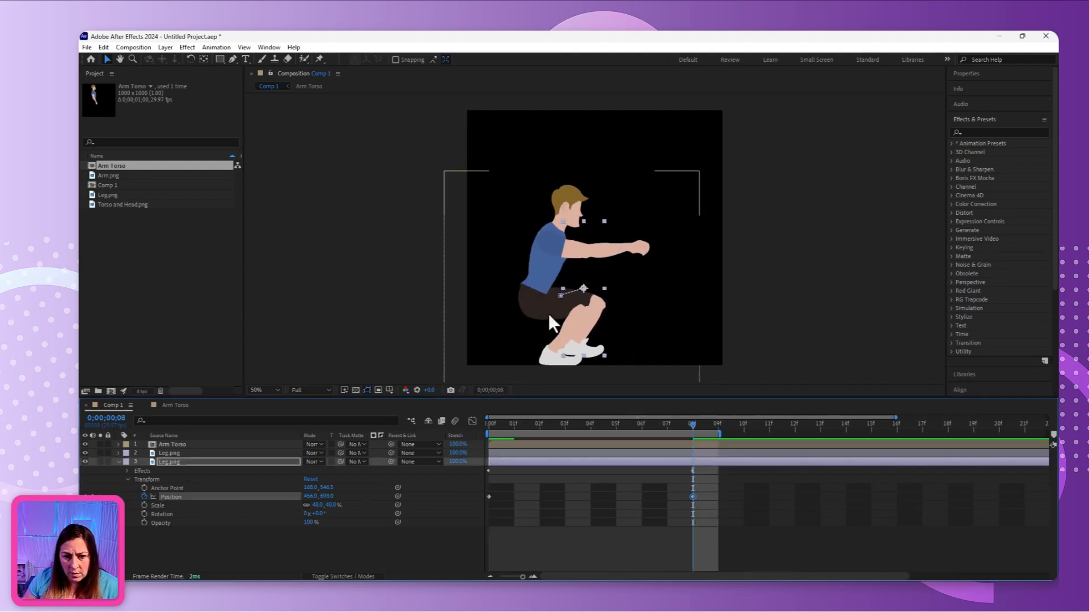
{"action": "key", "text": "Up"}
{"action": "key", "text": "Up"}
{"action": "key", "text": "Up"}
{"action": "key", "text": "Up"}
{"action": "key", "text": "Up"}
{"action": "key", "text": "Up"}
{"action": "key", "text": "Up"}
{"action": "key", "text": "Up"}
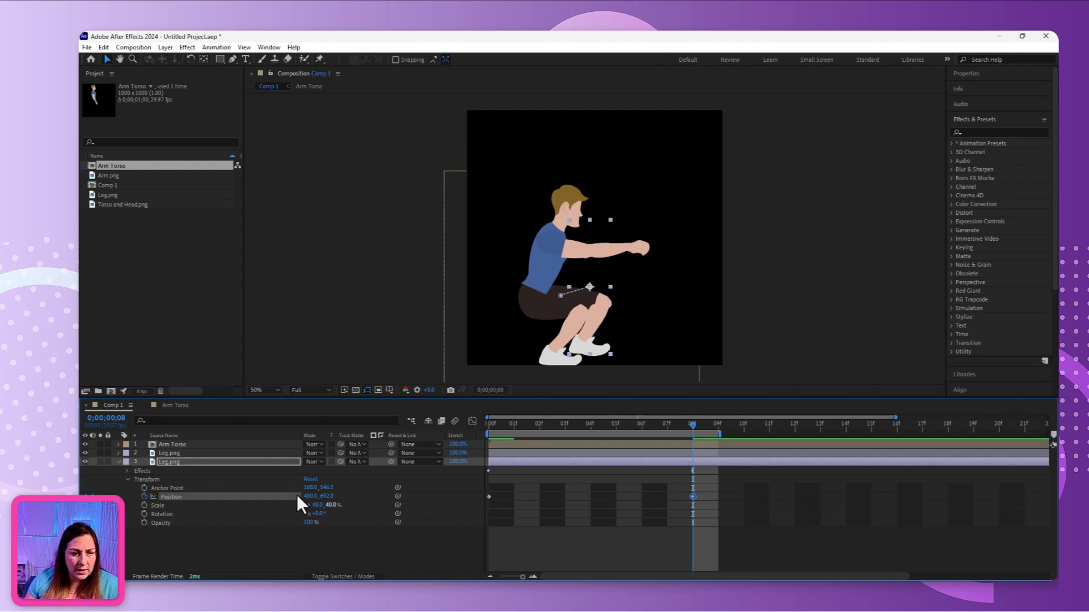
- Find the Drop Shadow effect and apply it to the front Leg.png layer
{"action": "left_click", "coordinate": [227, 454]}
{"action": "left_click", "coordinate": [993, 132]}
{"action": "type", "text": "Drop"}
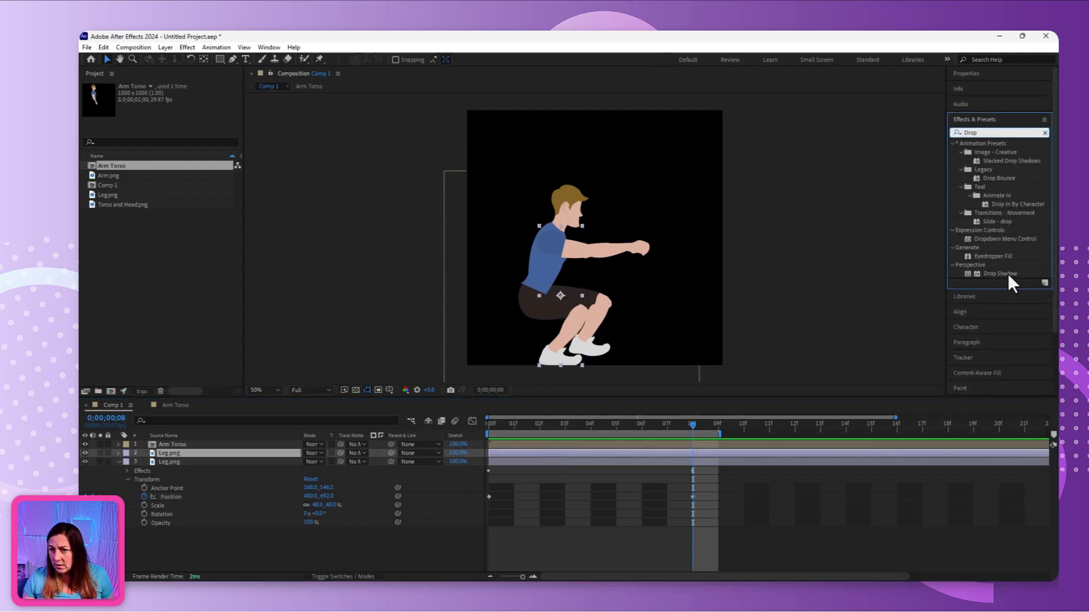
{"action": "left_click_drag", "start_coordinate": [1009, 273], "coordinate": [549, 453]}
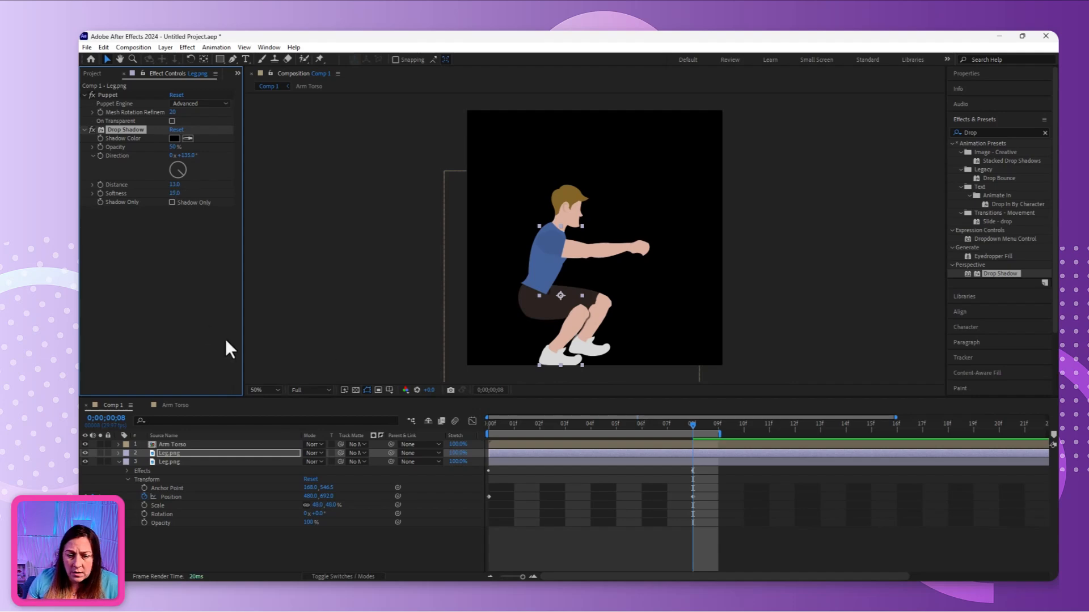
- At frame 8, reshape the back leg's bent thigh by adjusting its puppet pins near the knee and hip
{"action": "left_click", "coordinate": [594, 461]}
{"action": "key", "text": "ctrl+p"}
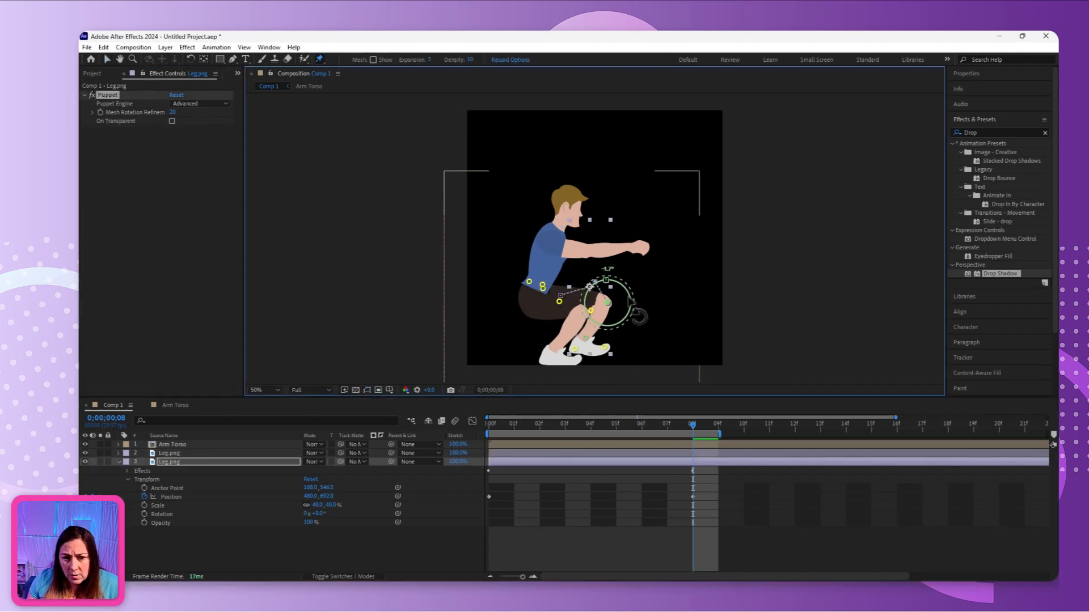
{"action": "left_click", "coordinate": [582, 306]}
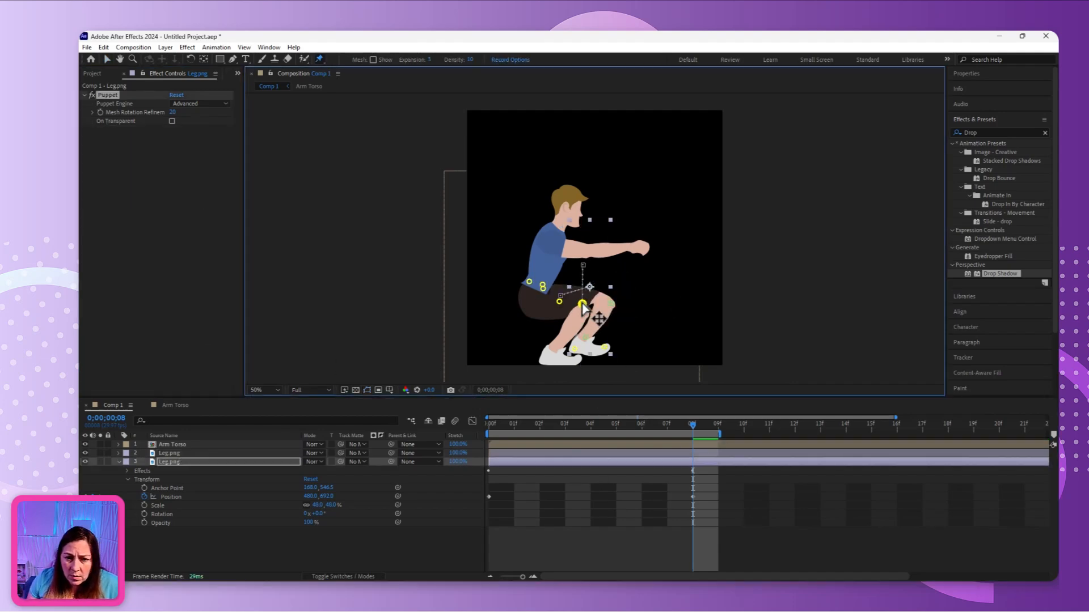
{"action": "left_click", "coordinate": [585, 338]}
{"action": "left_click_drag", "start_coordinate": [610, 305], "coordinate": [543, 296]}
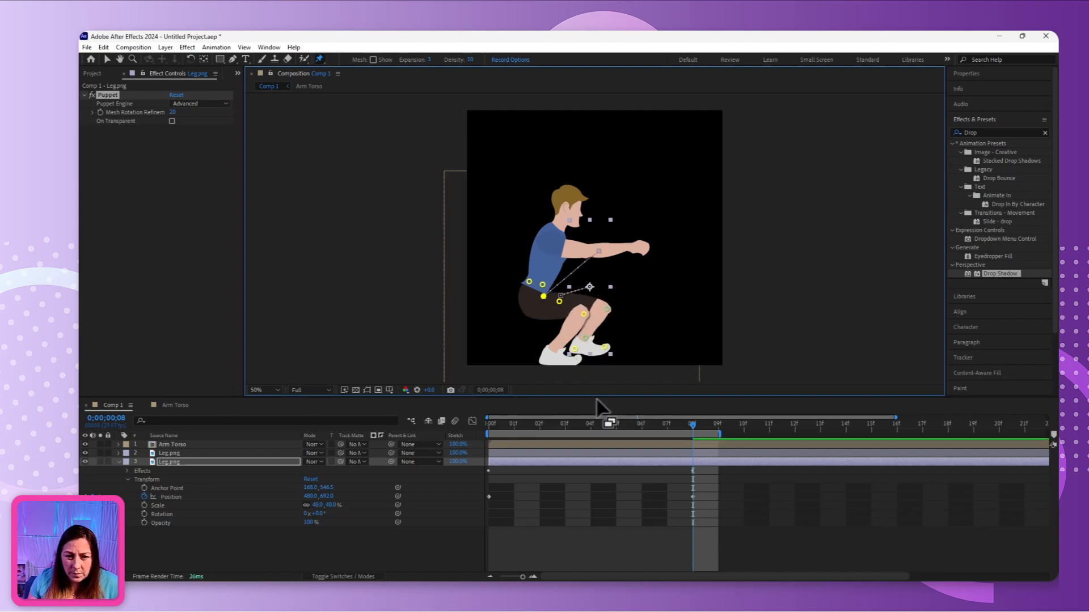
- Check the squat motion of both legs between frames 0 and 8, with the shadowed front leg selected
{"action": "left_click", "coordinate": [488, 423]}
{"action": "key", "text": "v"}
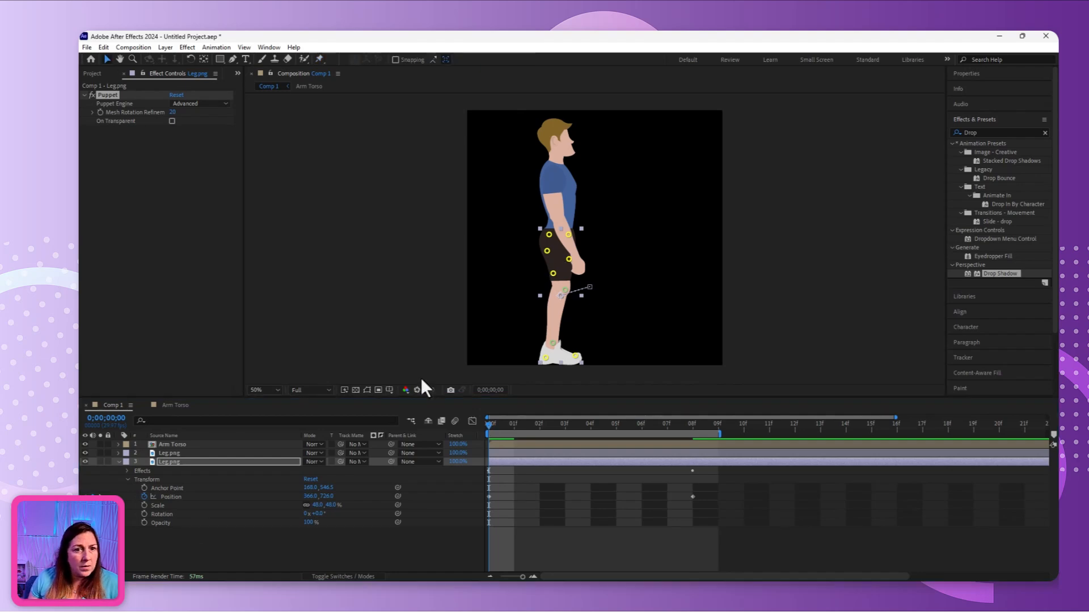
{"action": "left_click", "coordinate": [692, 413]}
{"action": "left_click_drag", "start_coordinate": [692, 424], "coordinate": [458, 407]}
{"action": "left_click", "coordinate": [261, 453]}
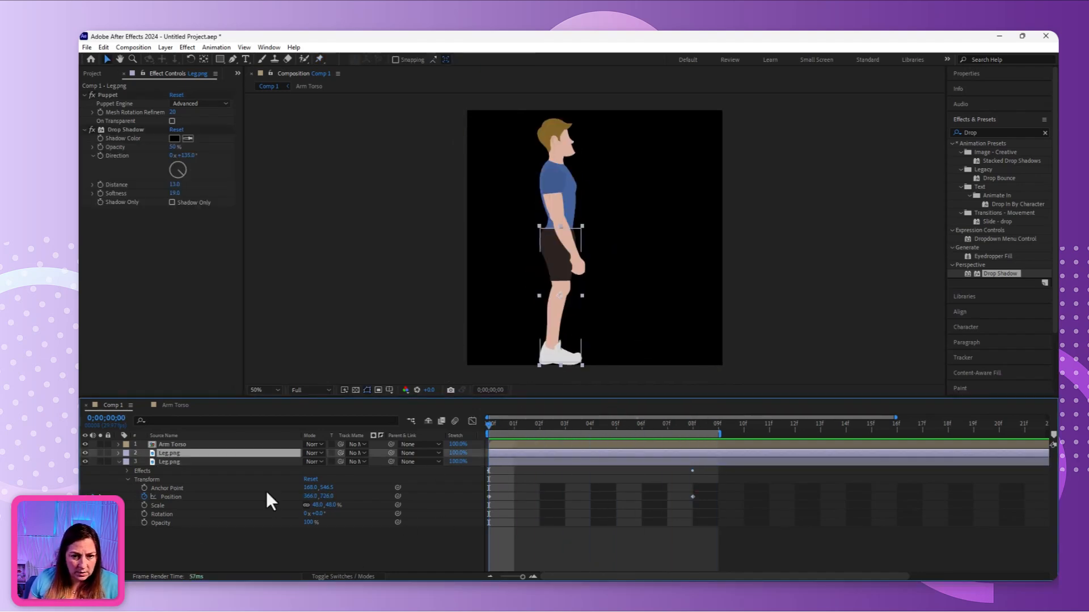
{"action": "left_click", "coordinate": [101, 497]}
{"action": "left_click", "coordinate": [319, 59]}
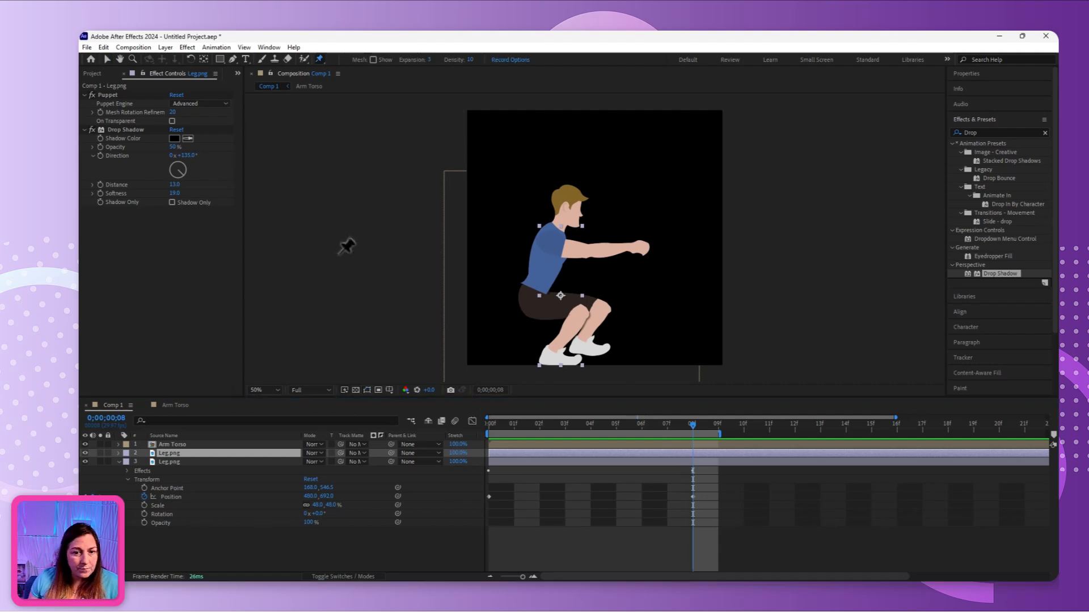
- In the Arm Torso composition at frame 8, duplicate Arm.png and place the copy below Torso and Head.png
{"action": "left_click", "coordinate": [164, 444]}
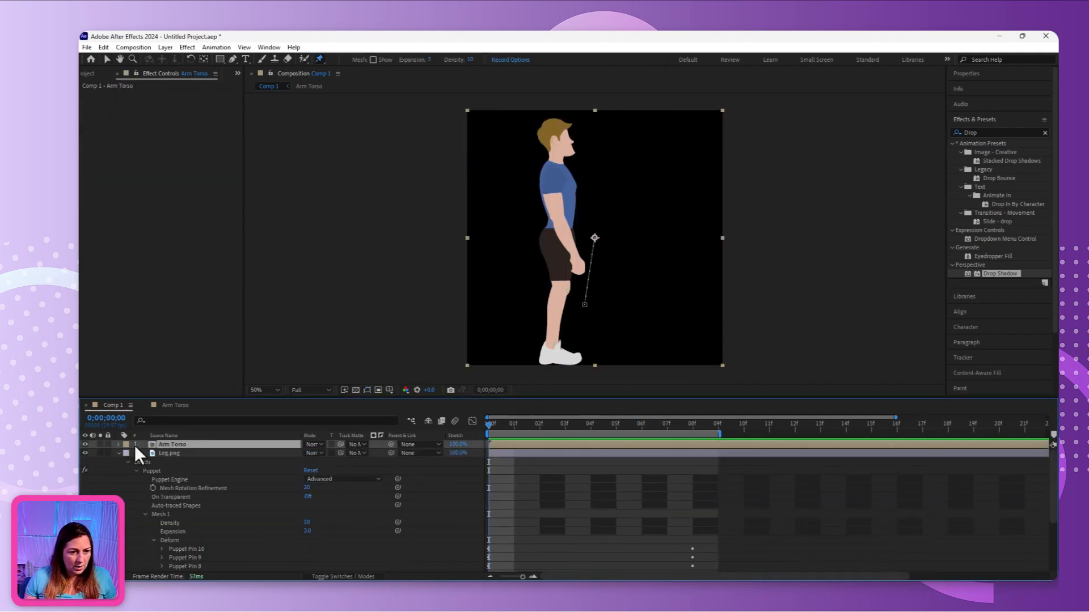
{"action": "double_click", "coordinate": [160, 443]}
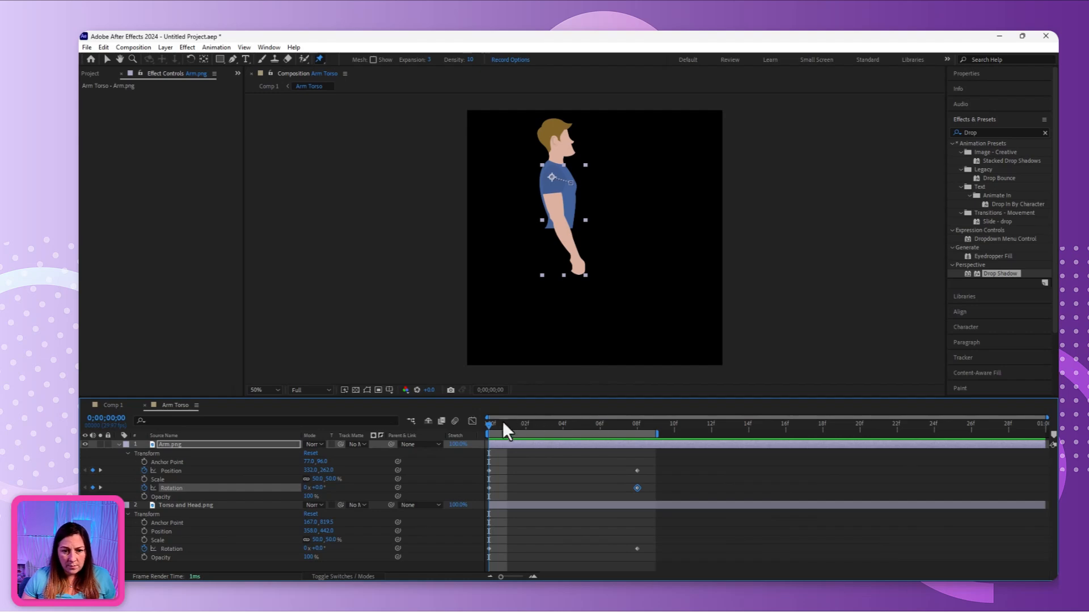
{"action": "left_click_drag", "start_coordinate": [502, 421], "coordinate": [636, 436]}
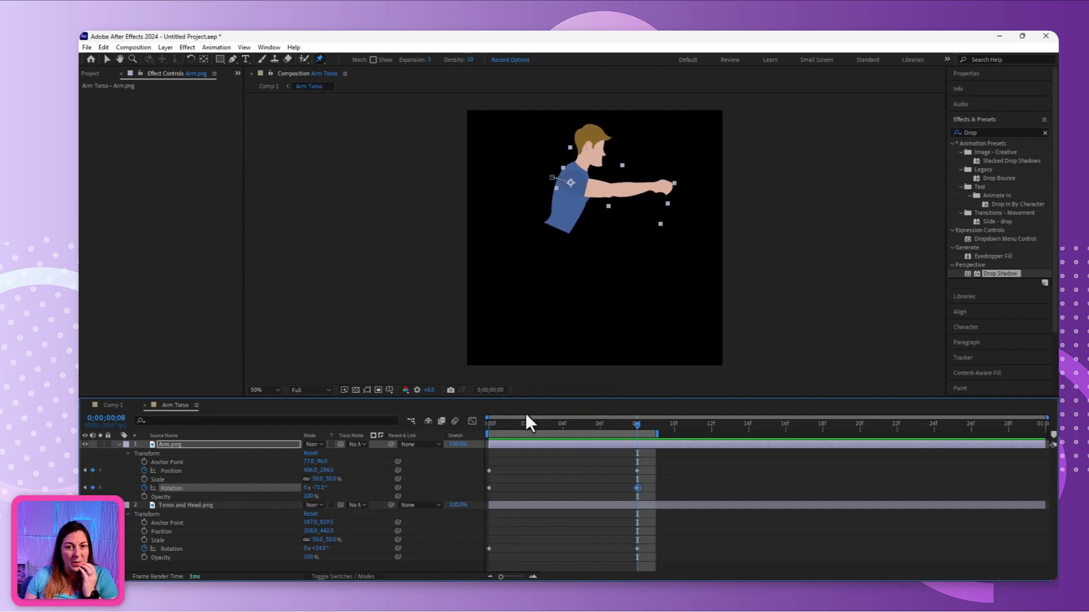
{"action": "left_click", "coordinate": [182, 446]}
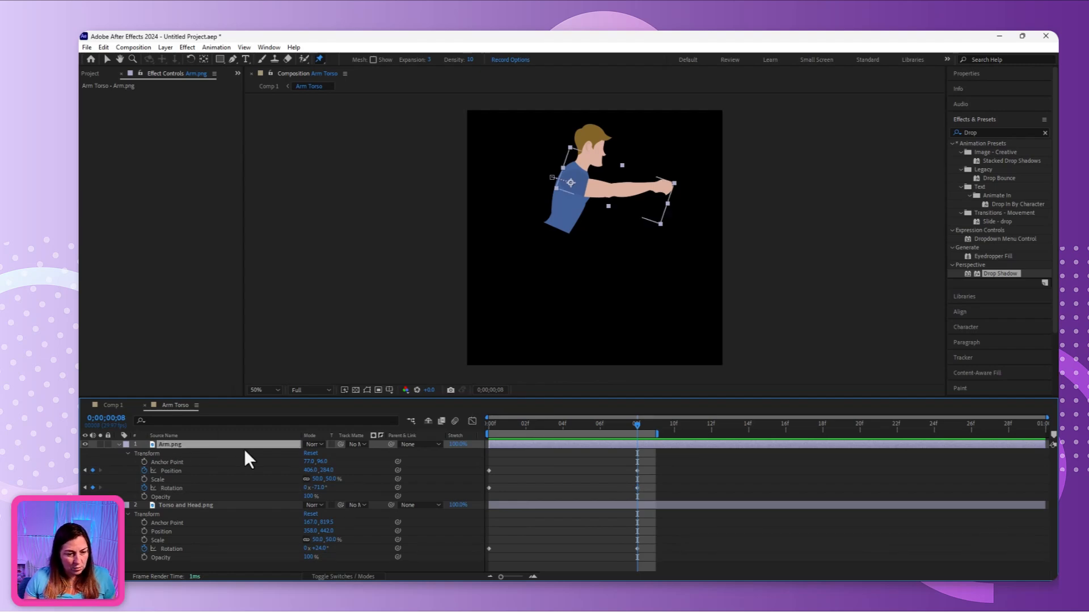
{"action": "key", "text": "ctrl+d"}
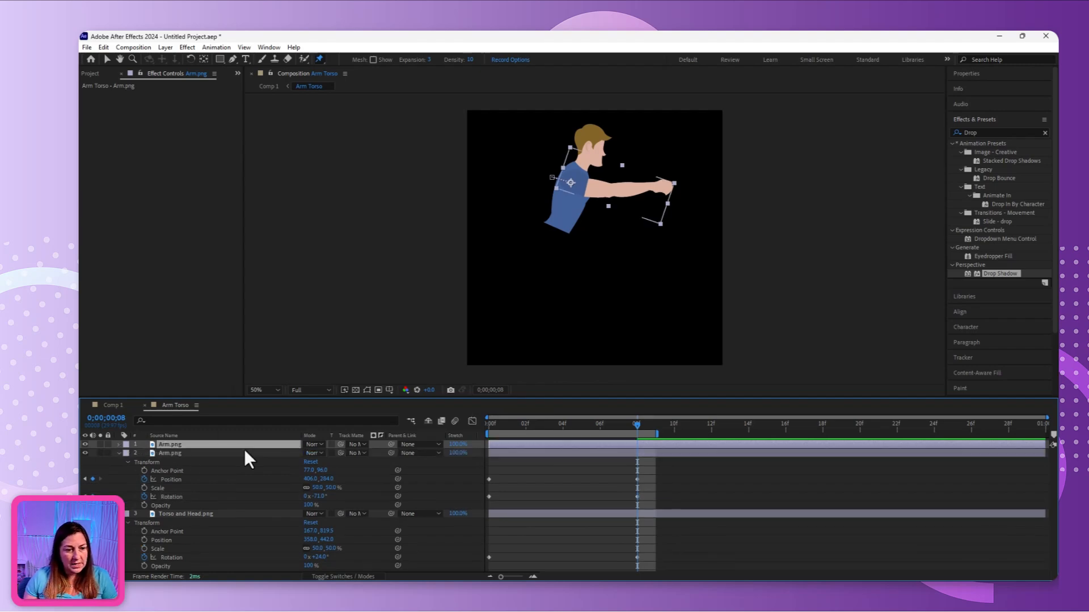
{"action": "left_click", "coordinate": [120, 453]}
{"action": "left_click_drag", "start_coordinate": [170, 452], "coordinate": [173, 524]}
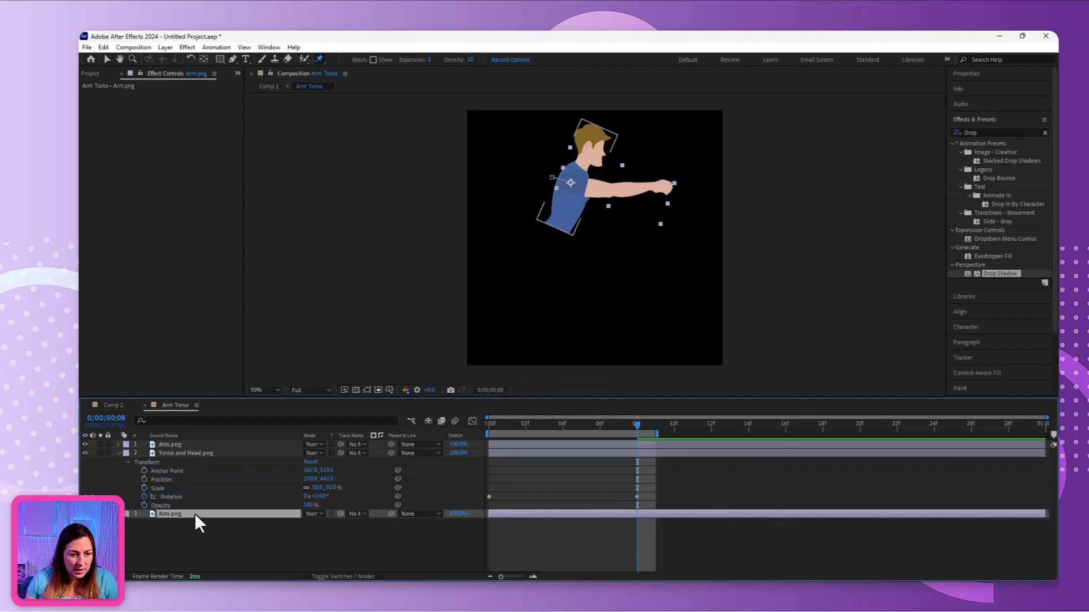
- Set the scale of the back Arm.png copy beneath the torso to 48%
{"action": "left_click", "coordinate": [120, 514]}
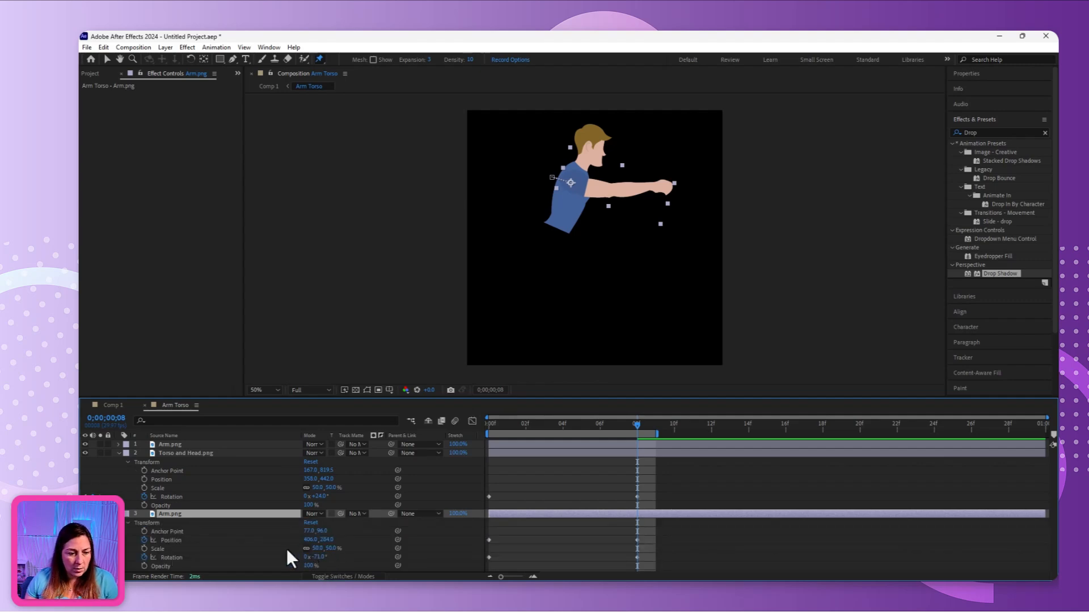
{"action": "left_click", "coordinate": [317, 548]}
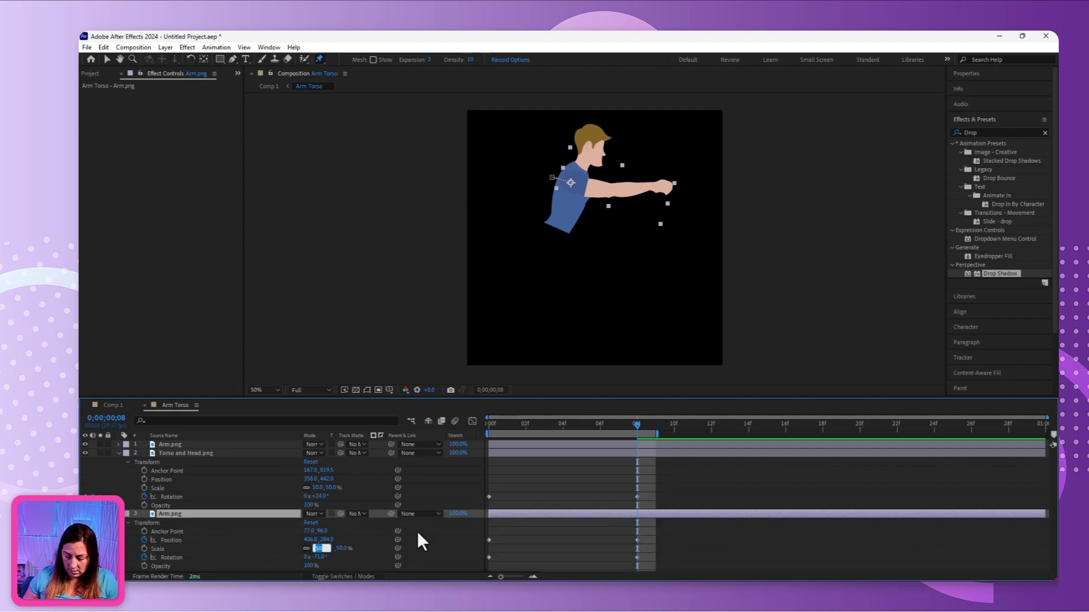
{"action": "type", "text": "48"}
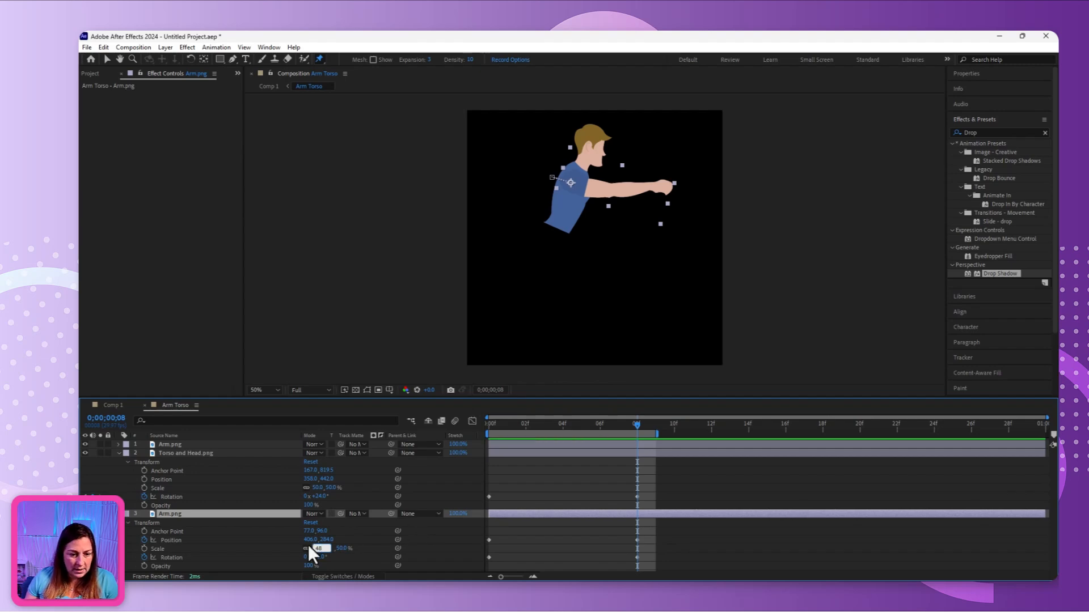
{"action": "left_click", "coordinate": [338, 556]}
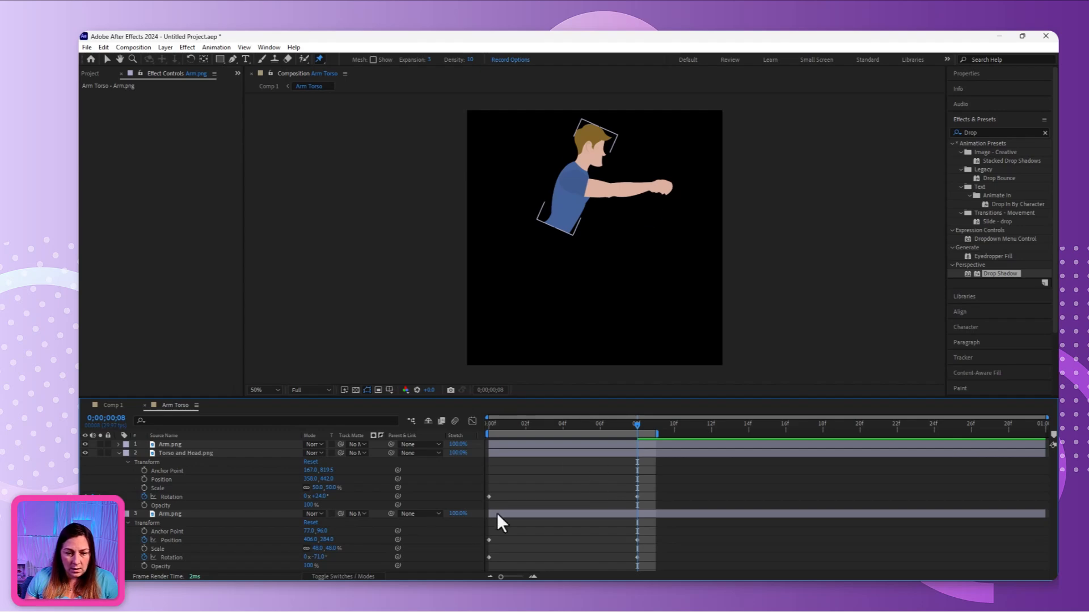
- At frame 8, nudge the back Arm.png copy down to position 406, 300 so it shows below the front arm
{"action": "left_click", "coordinate": [202, 509]}
{"action": "left_click", "coordinate": [224, 514]}
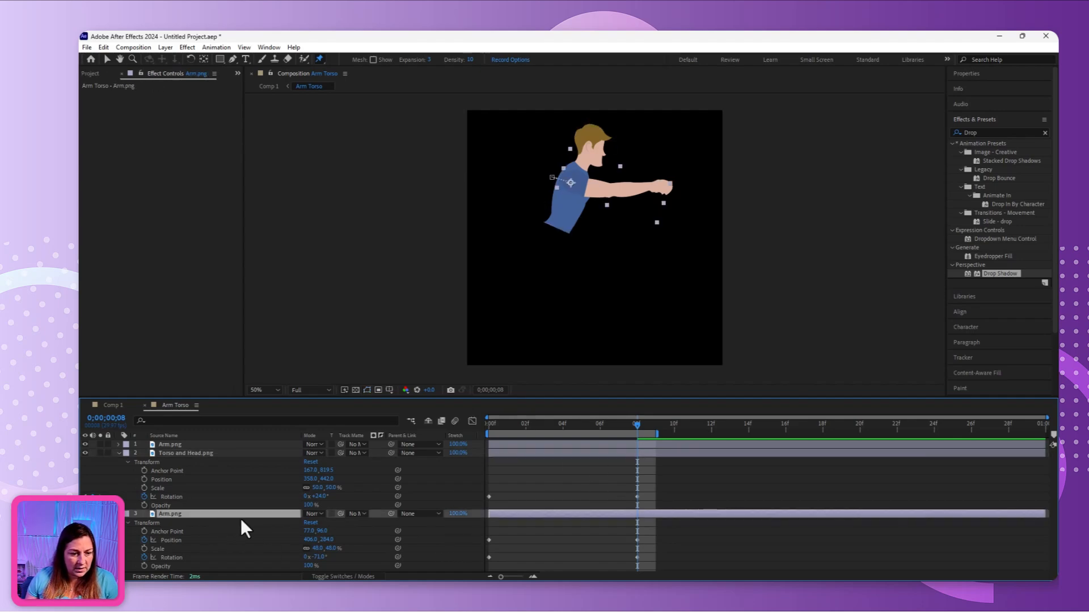
{"action": "key", "text": "Down"}
{"action": "key", "text": "Down"}
{"action": "key", "text": "Down"}
{"action": "key", "text": "Down"}
{"action": "key", "text": "Down"}
{"action": "key", "text": "Down"}
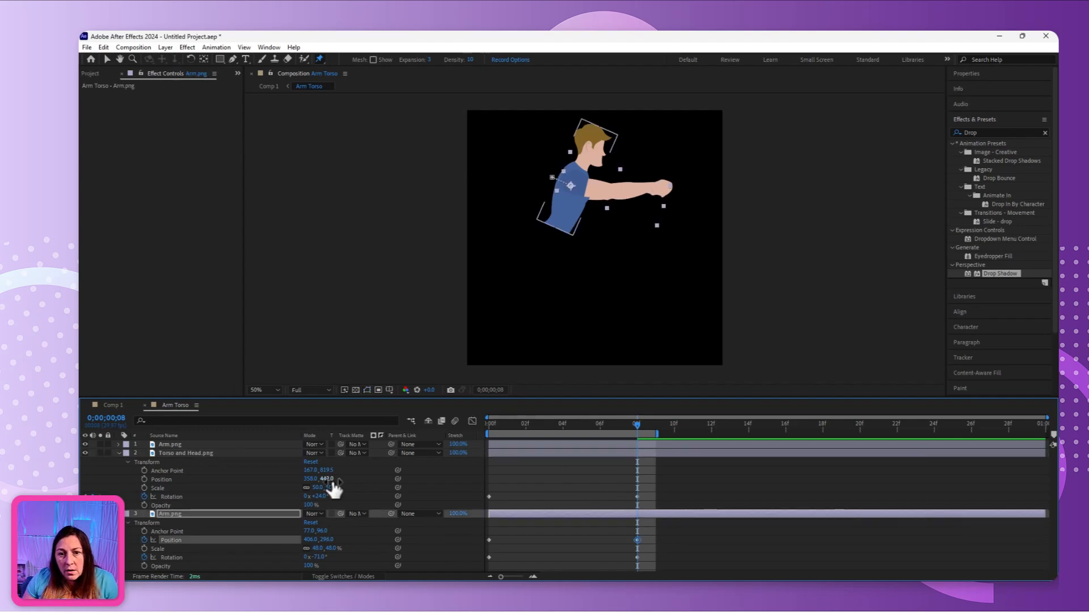
{"action": "key", "text": "Down"}
{"action": "key", "text": "Down"}
{"action": "key", "text": "Down"}
{"action": "key", "text": "Down"}
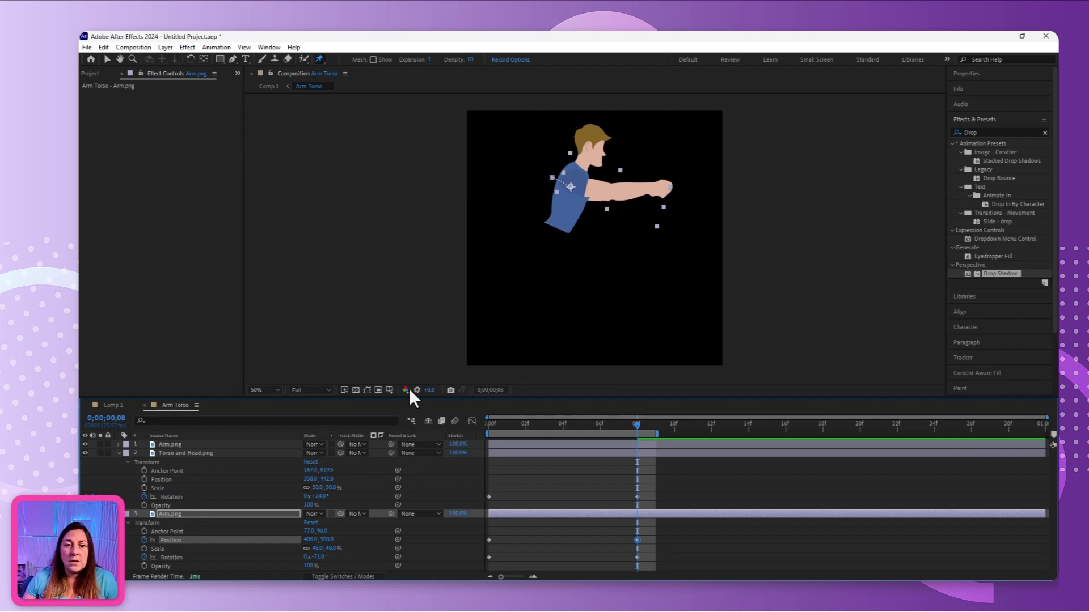
- Apply Drop Shadow to the front Arm.png, aiming it up and to the left with distance 13 and softness 32
{"action": "left_click_drag", "start_coordinate": [1009, 287], "coordinate": [643, 447]}
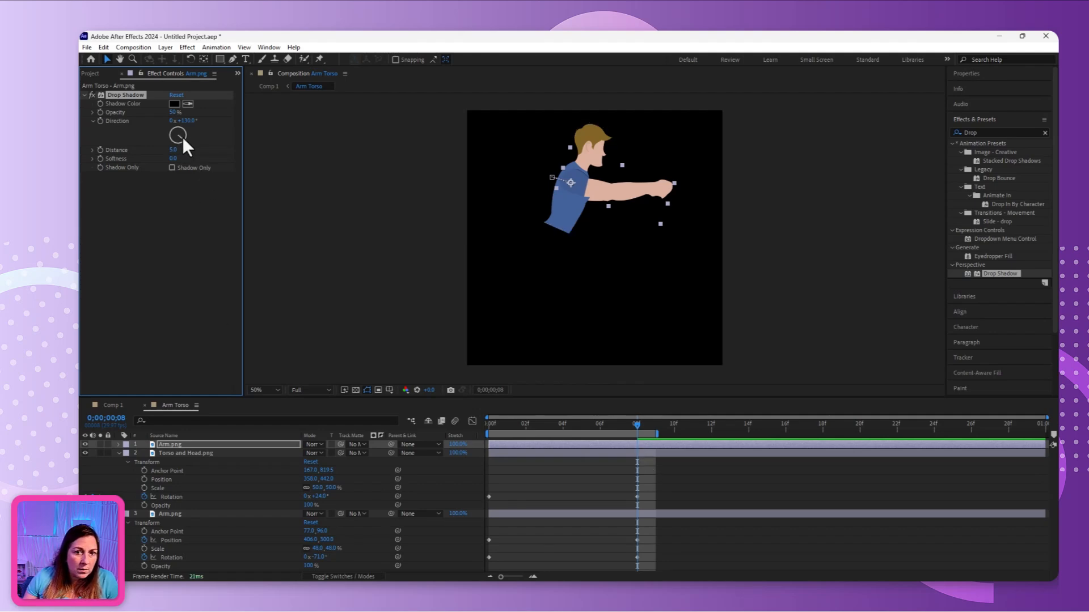
{"action": "left_click_drag", "start_coordinate": [183, 138], "coordinate": [186, 133]}
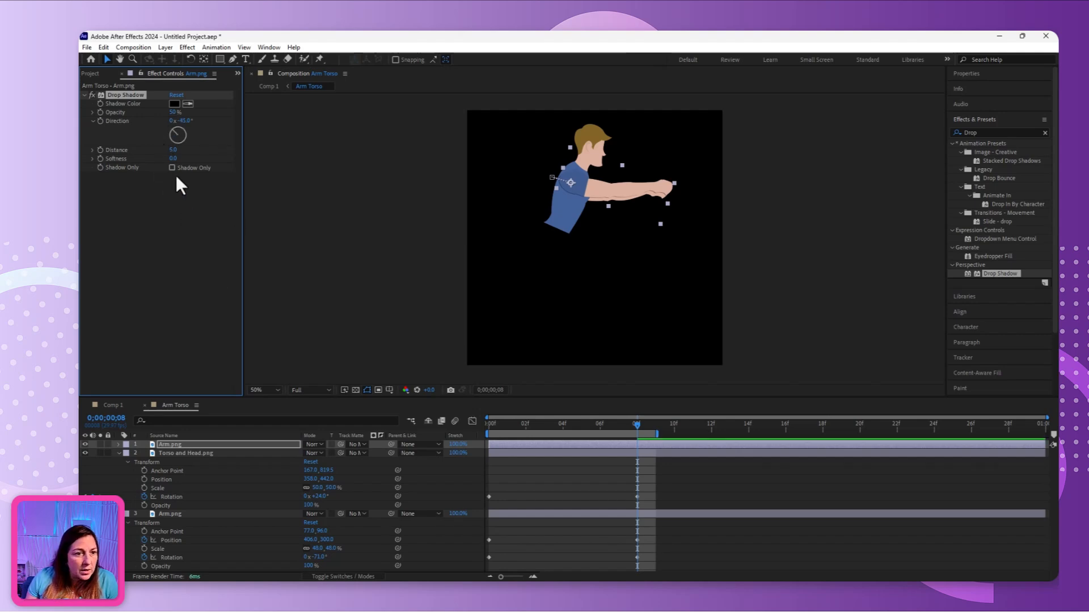
{"action": "left_click_drag", "start_coordinate": [173, 150], "coordinate": [183, 161]}
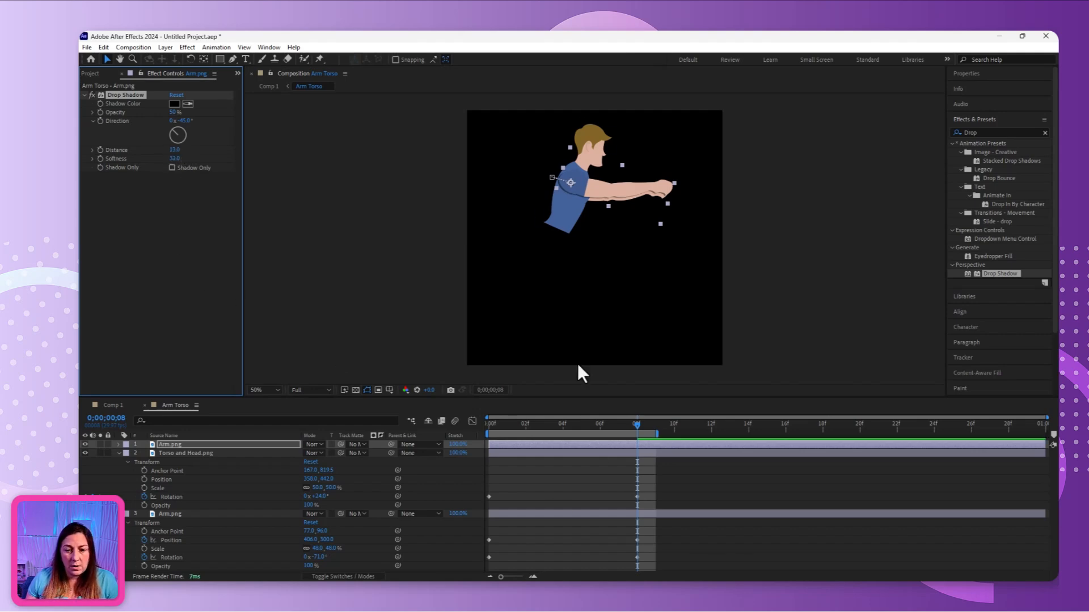
- Find CC Color Offset and apply it to the back Arm.png, with red and green phases about -23° and blue about -26°
{"action": "left_click", "coordinate": [987, 131]}
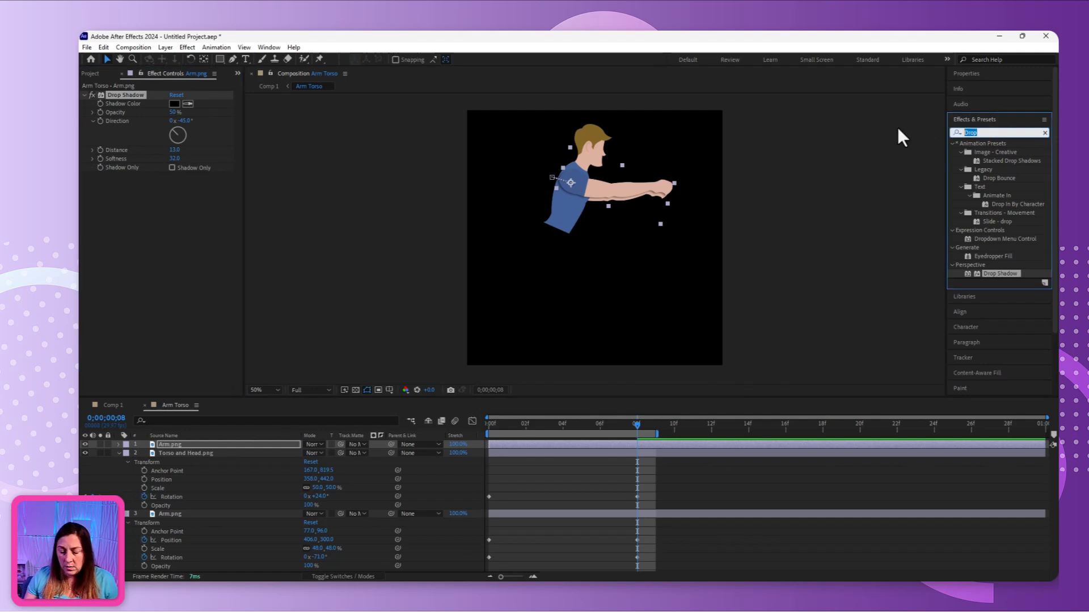
{"action": "type", "text": "Color"}
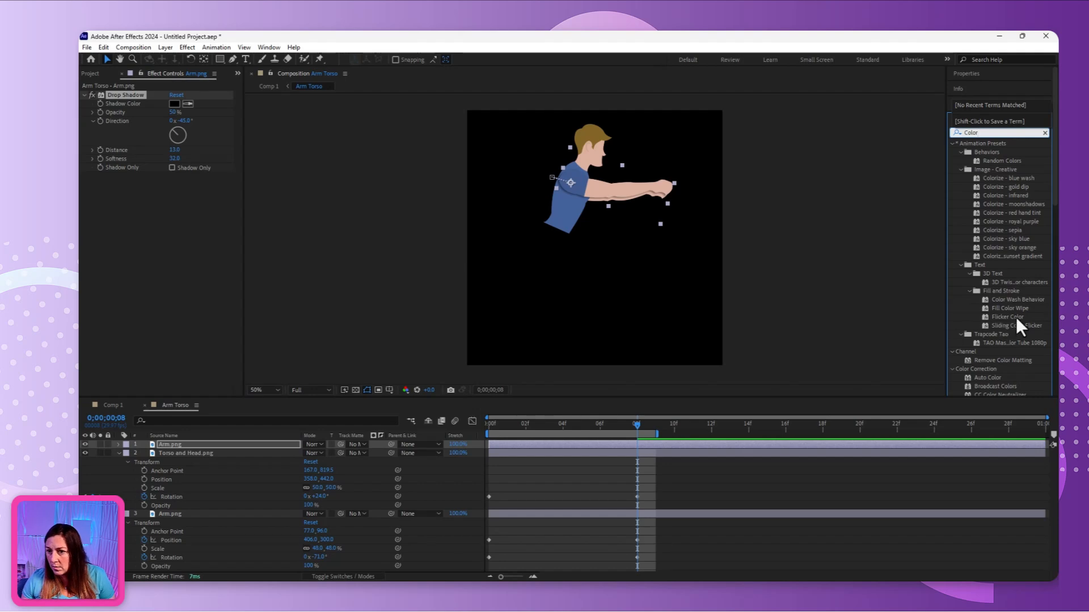
{"action": "scroll", "coordinate": [1016, 317], "scroll_direction": "down", "scroll_amount": 1}
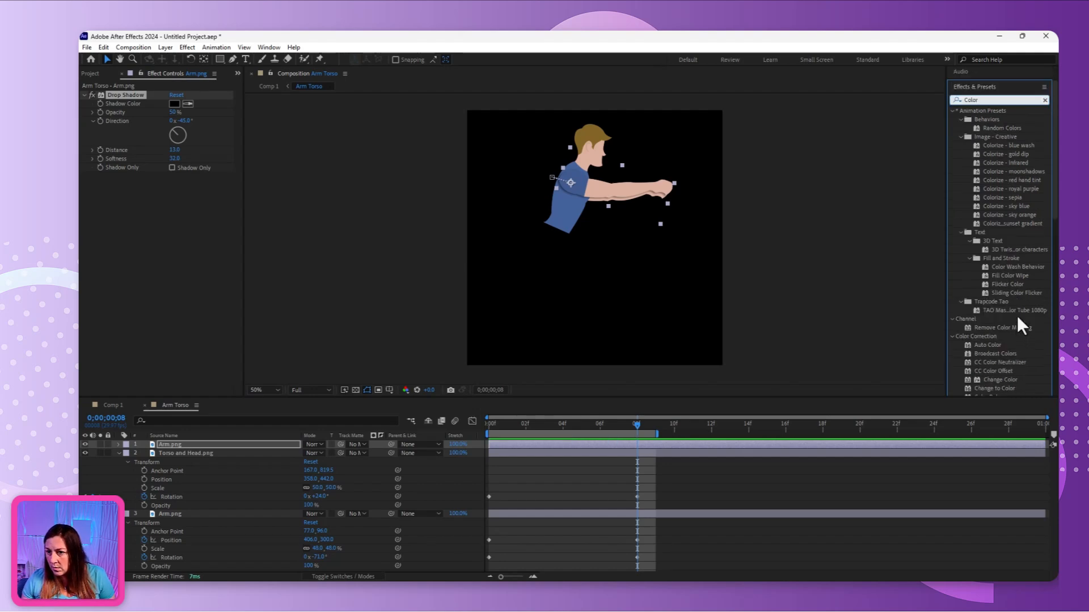
{"action": "scroll", "coordinate": [1016, 309], "scroll_direction": "down", "scroll_amount": 2}
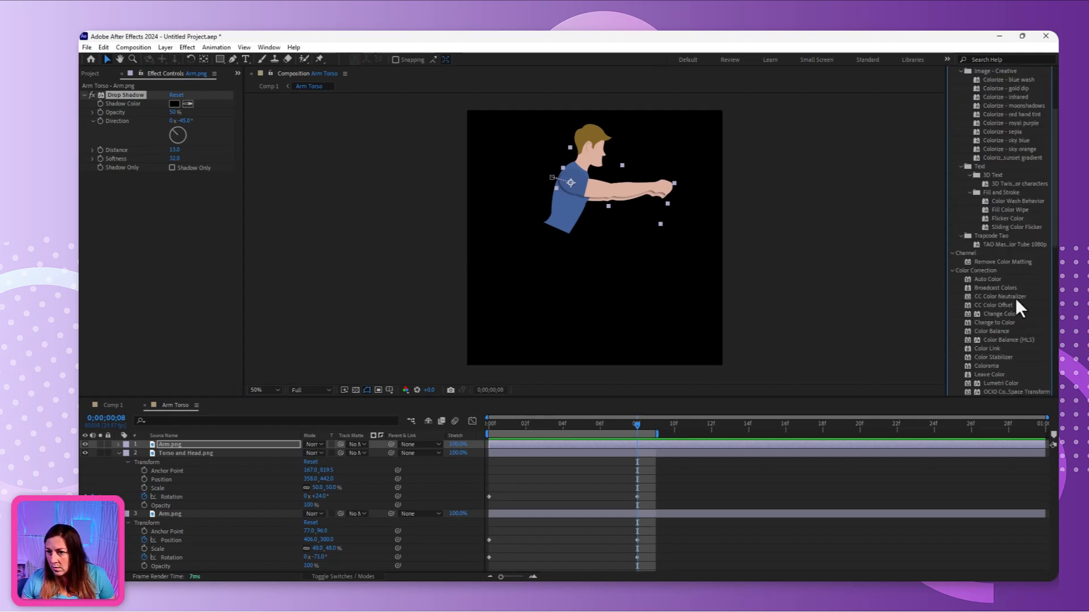
{"action": "left_click_drag", "start_coordinate": [1004, 305], "coordinate": [541, 515]}
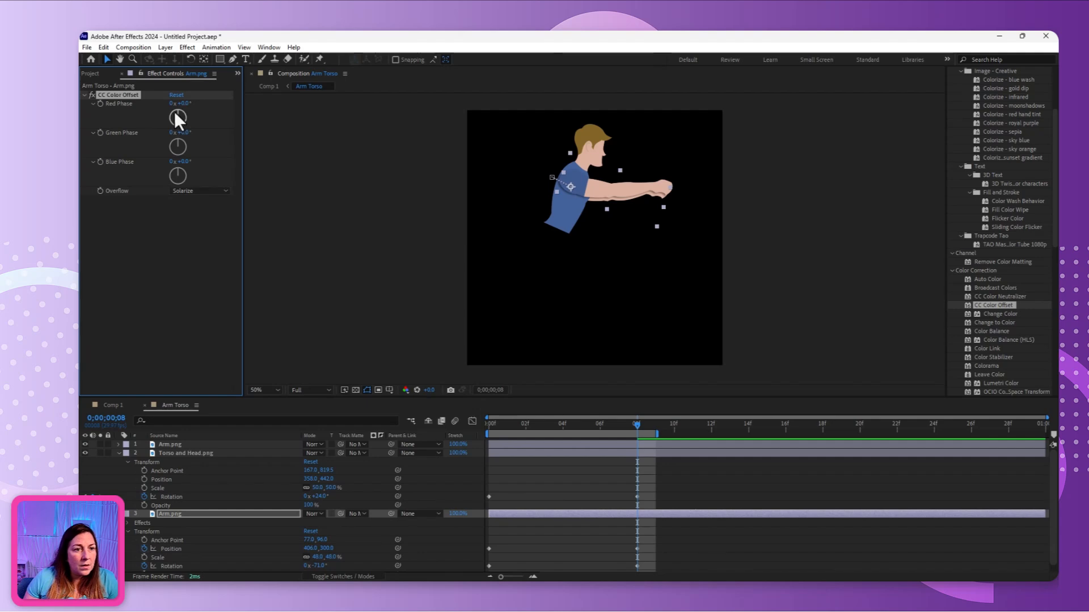
{"action": "left_click_drag", "start_coordinate": [176, 110], "coordinate": [174, 169]}
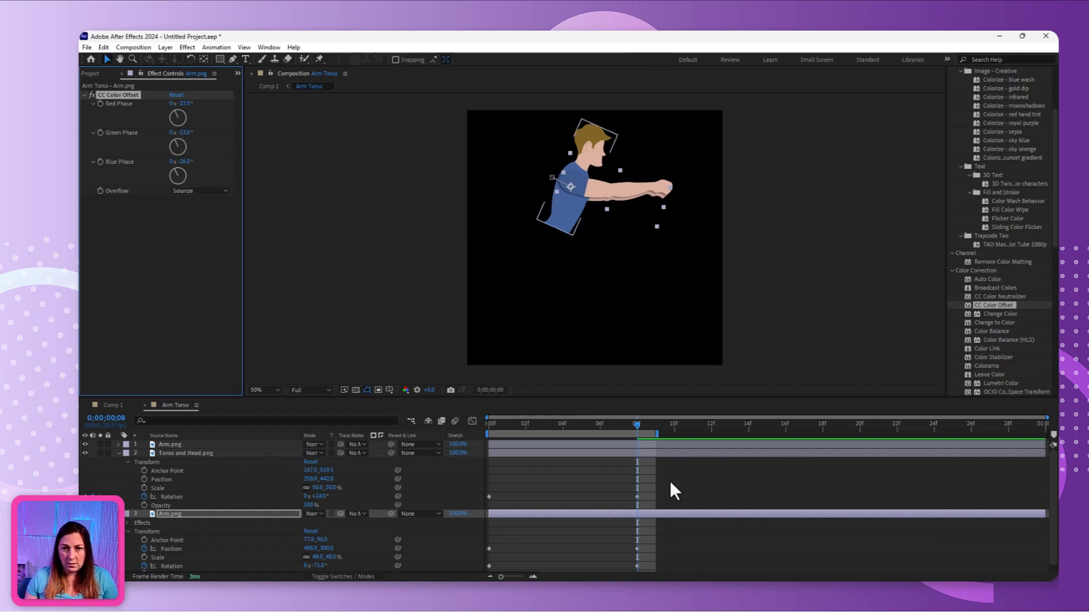
- Preview the torso and both arms moving from frame 0 in the Arm Torso composition
{"action": "left_click_drag", "start_coordinate": [631, 424], "coordinate": [489, 445]}
{"action": "key", "text": "space"}
{"action": "key", "text": "space"}
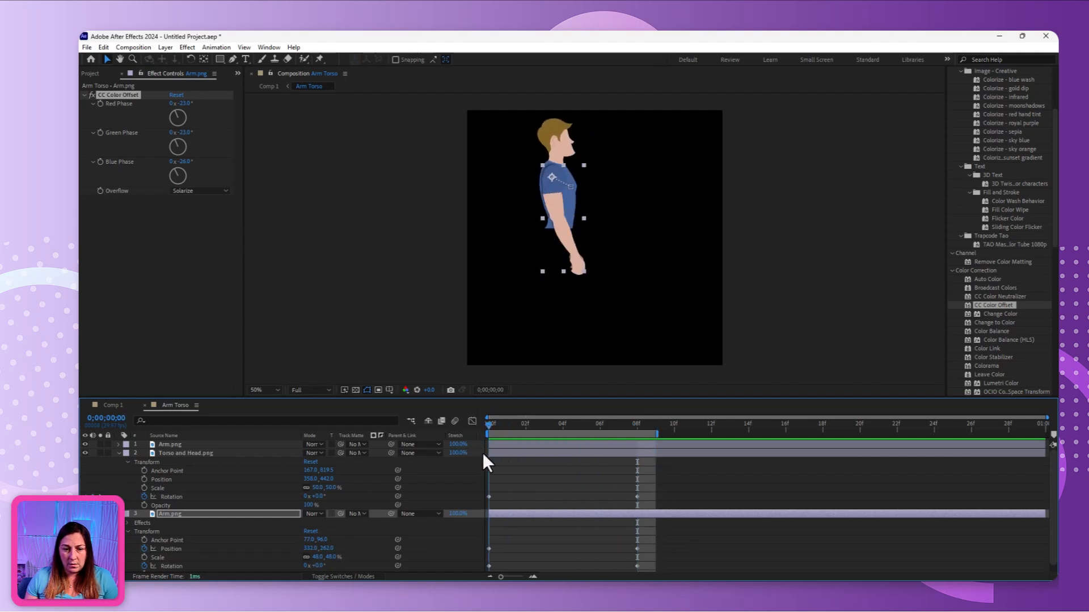
- Check the complete character's squat in Comp 1 by playing and scrubbing between frames 0 and 9
{"action": "left_click", "coordinate": [112, 405]}
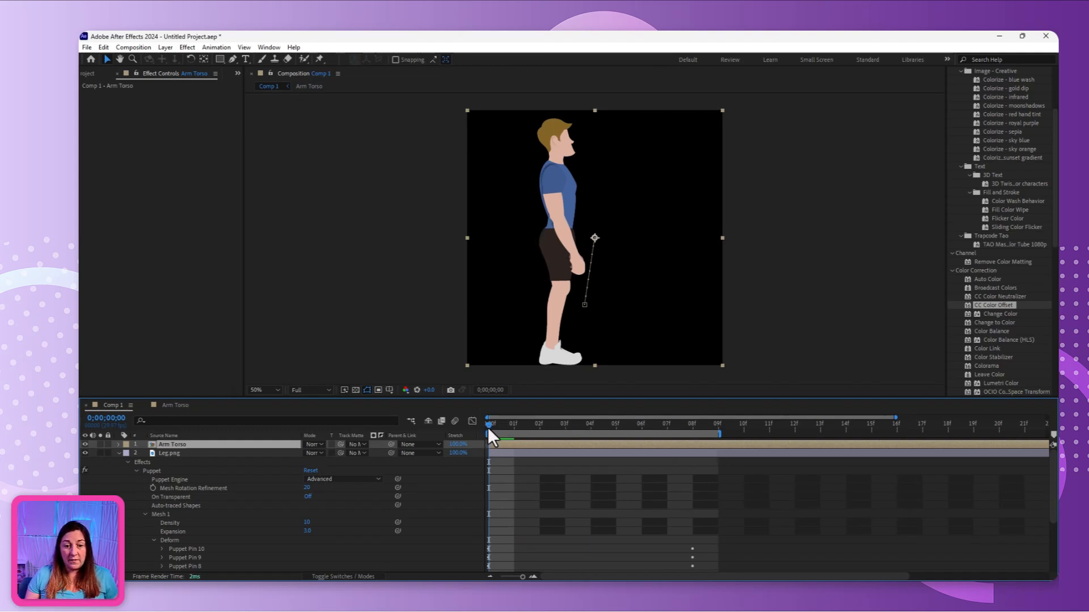
{"action": "key", "text": "space"}
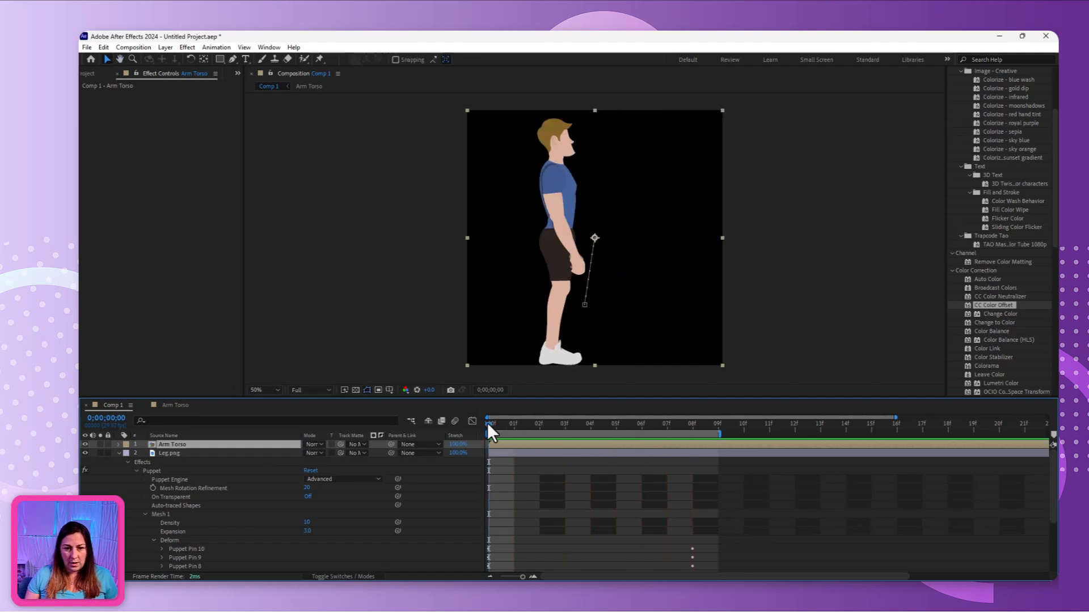
{"action": "left_click_drag", "start_coordinate": [487, 423], "coordinate": [515, 328]}
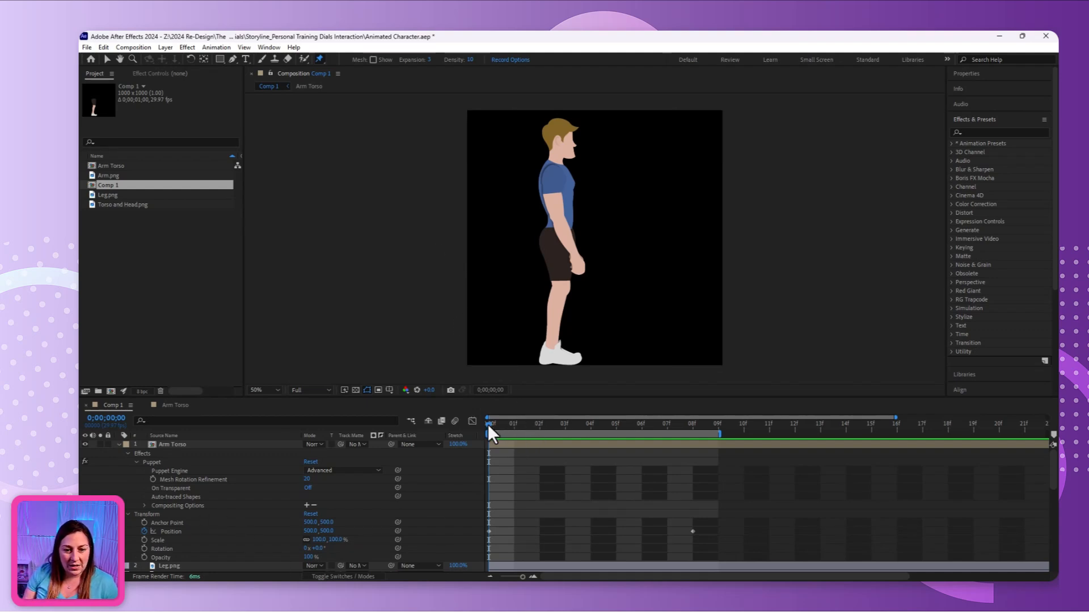
{"action": "left_click_drag", "start_coordinate": [488, 424], "coordinate": [713, 438]}
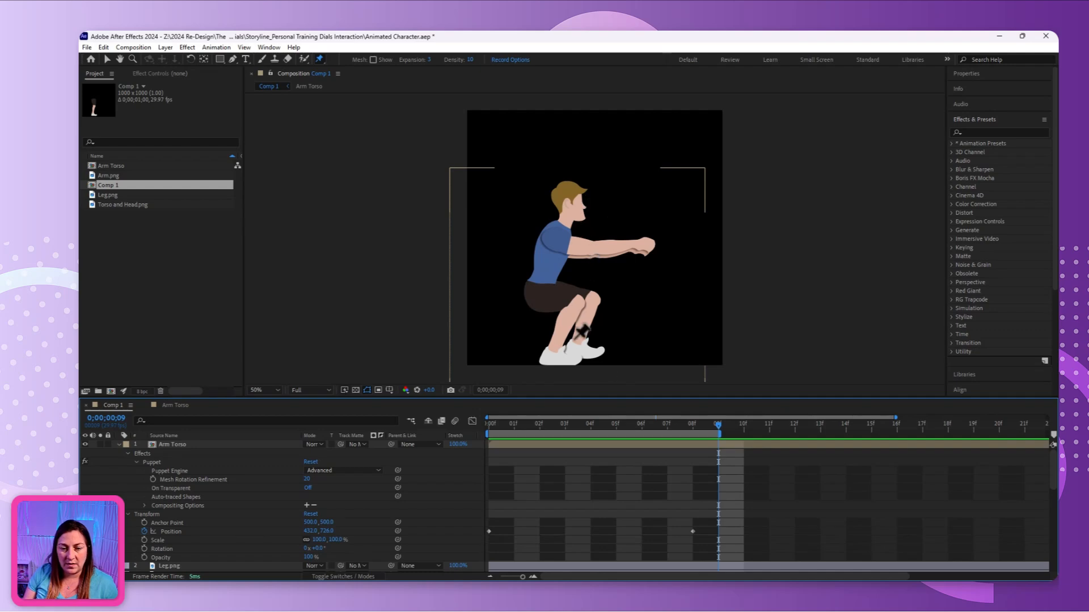
{"action": "left_click_drag", "start_coordinate": [719, 425], "coordinate": [488, 430]}
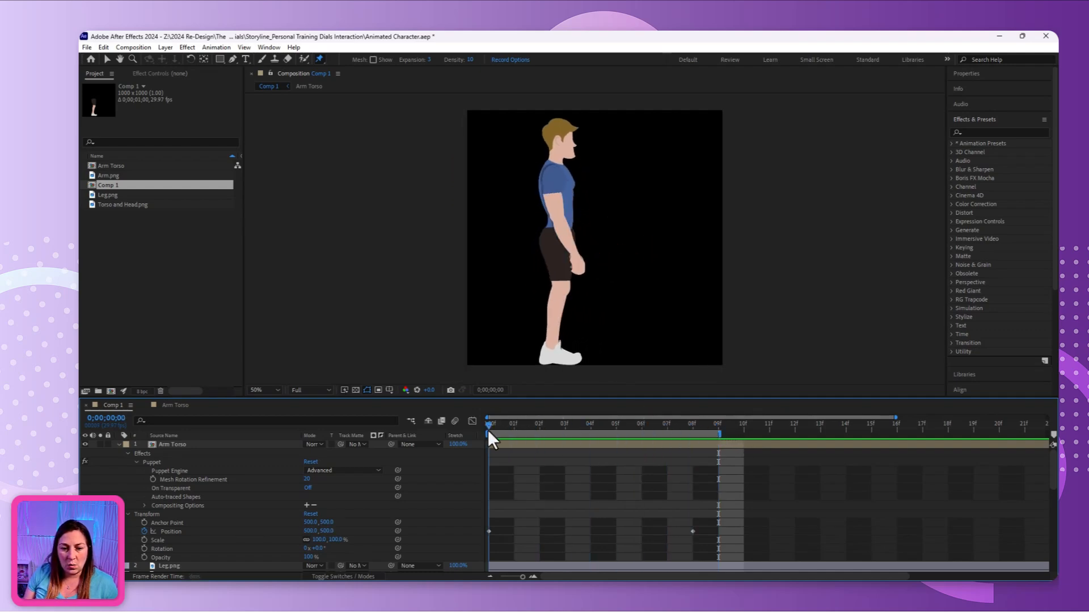
- Inspect the Torso and Head.png puppet pins and their motion in Arm Torso, and review the squat again in Comp 1
{"action": "left_click", "coordinate": [175, 405]}
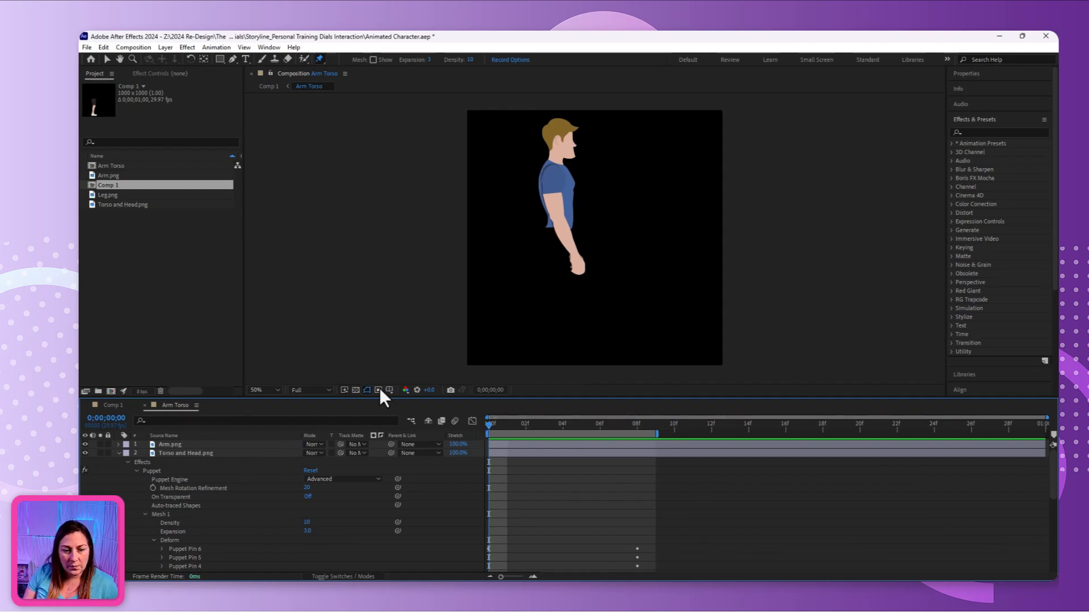
{"action": "left_click", "coordinate": [182, 550]}
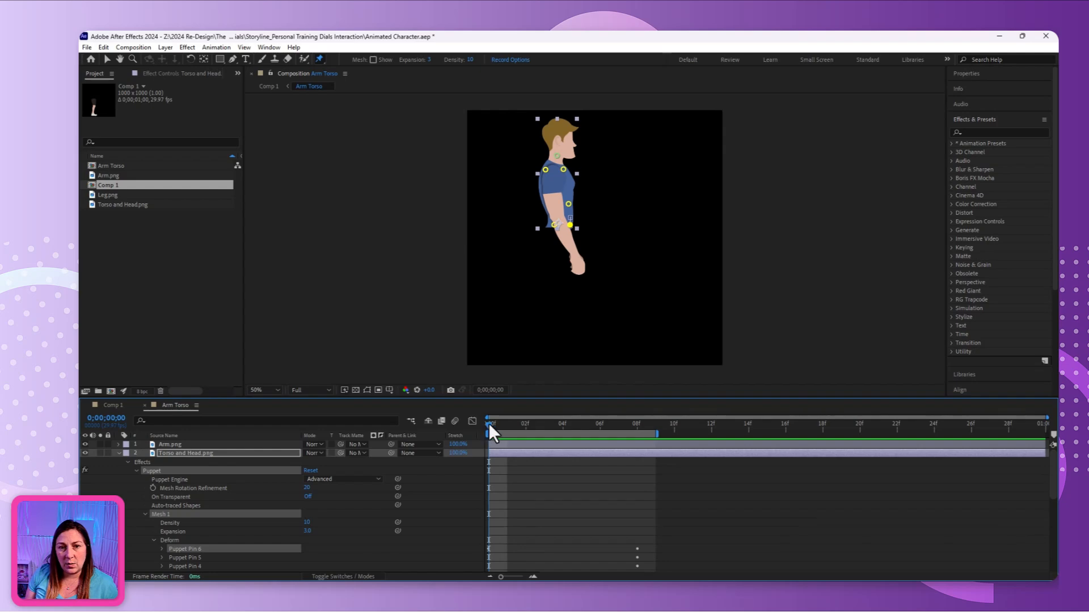
{"action": "left_click_drag", "start_coordinate": [488, 423], "coordinate": [538, 459]}
{"action": "key", "text": "space"}
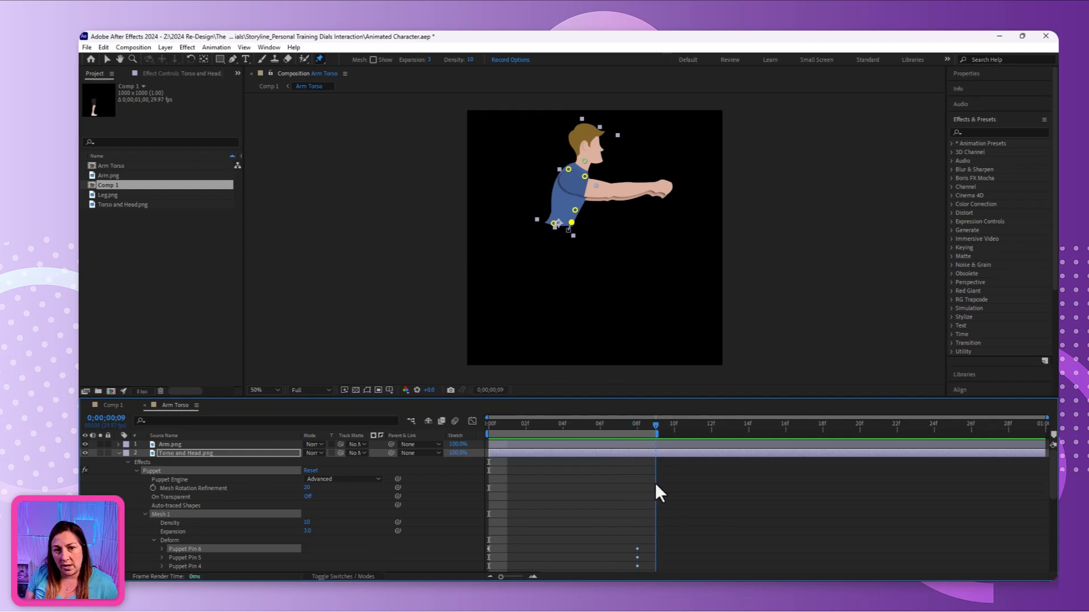
{"action": "left_click", "coordinate": [108, 404]}
{"action": "left_click_drag", "start_coordinate": [491, 427], "coordinate": [690, 500]}
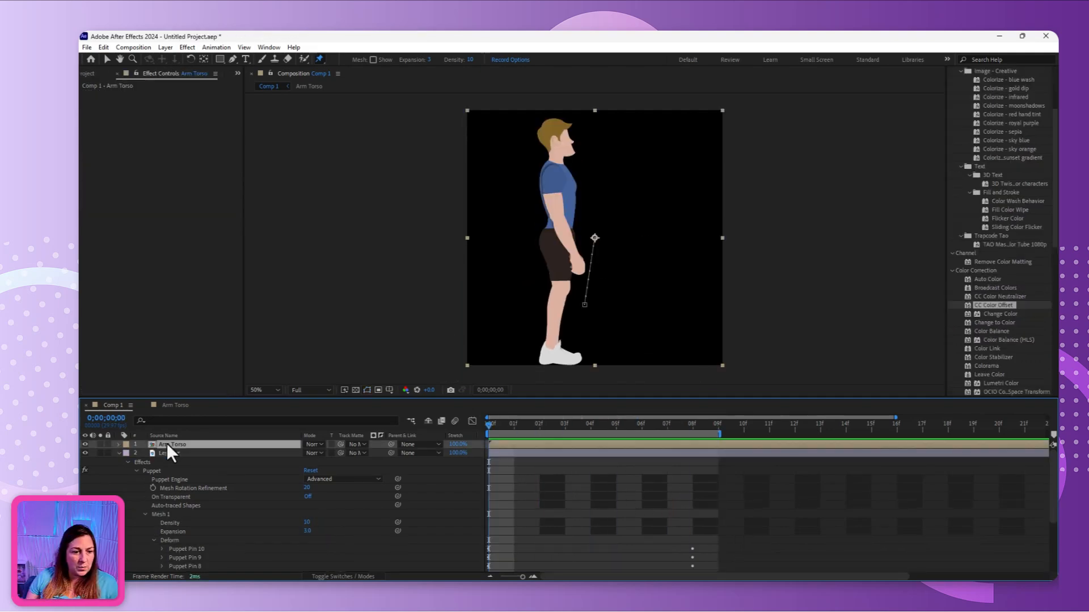
- Open the Arm Torso composition and export it to the Adobe Media Encoder queue
{"action": "left_click", "coordinate": [191, 448]}
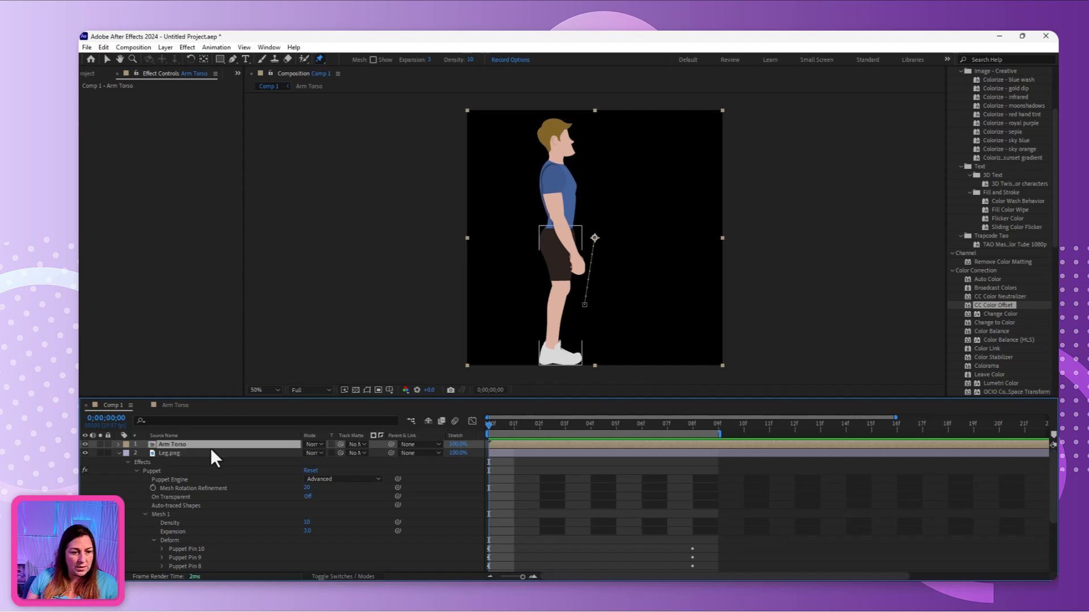
{"action": "double_click", "coordinate": [210, 448]}
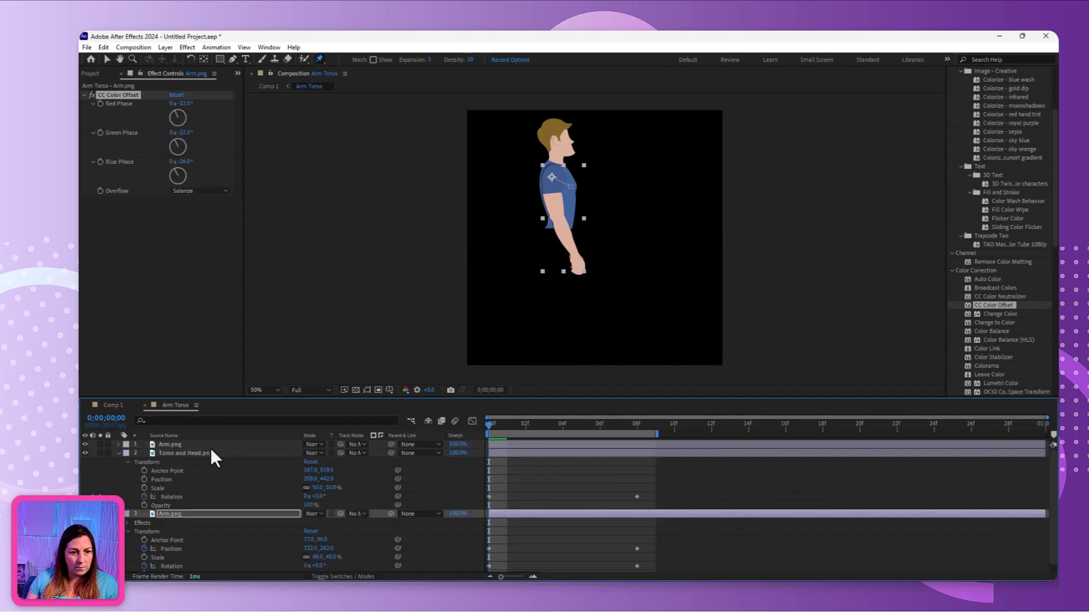
{"action": "left_click", "coordinate": [88, 48]}
{"action": "mouse_move", "coordinate": [135, 216]}
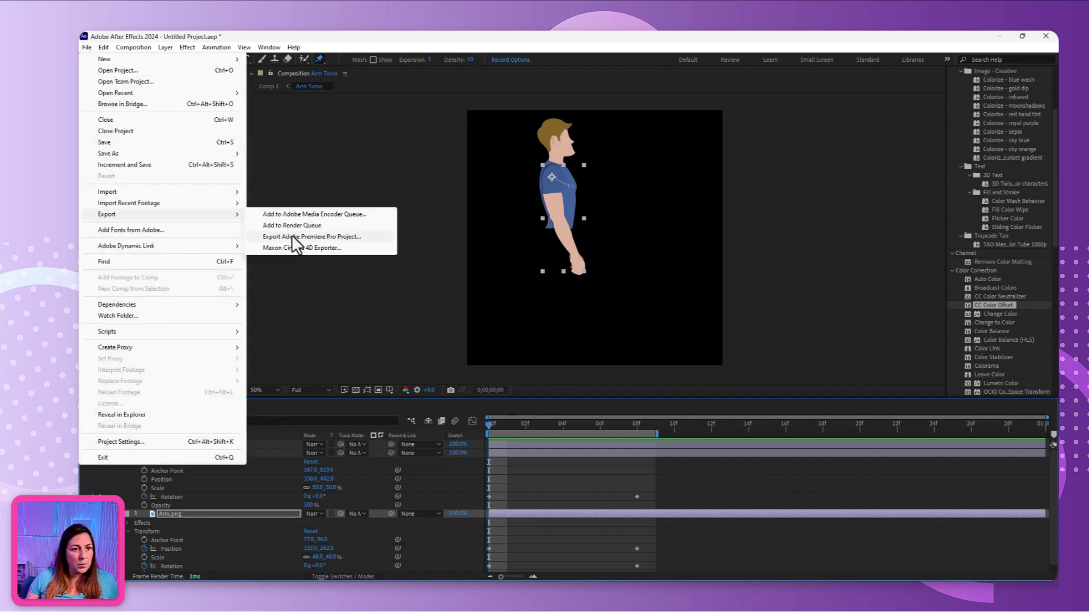
{"action": "left_click", "coordinate": [314, 216]}
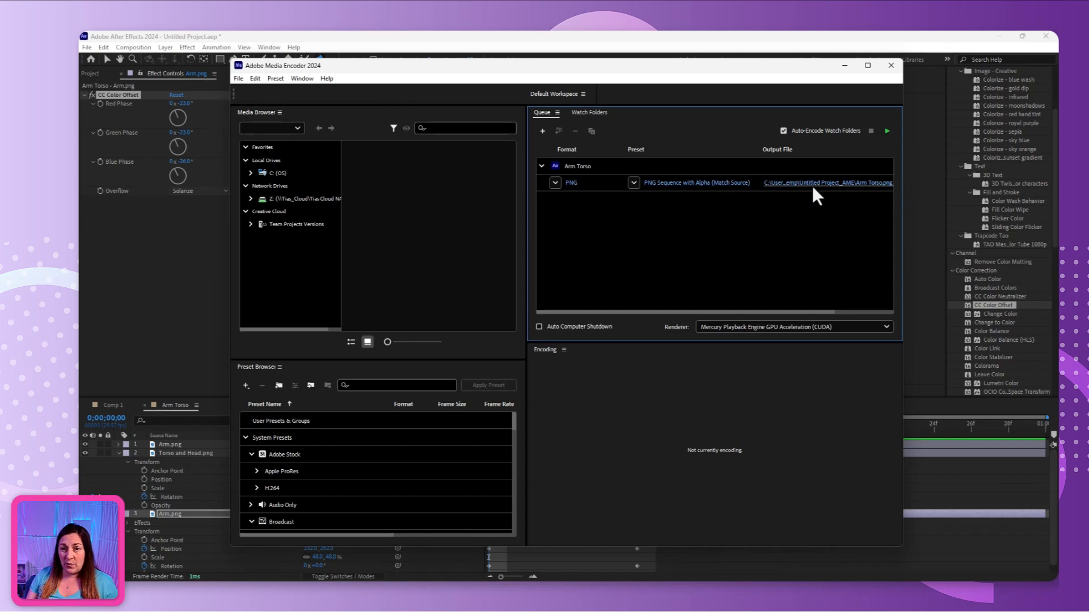
- Set the queued PNG sequence's output to Arm Torso.png in the Torso folder inside the project's Images folder
{"action": "left_click", "coordinate": [828, 184]}
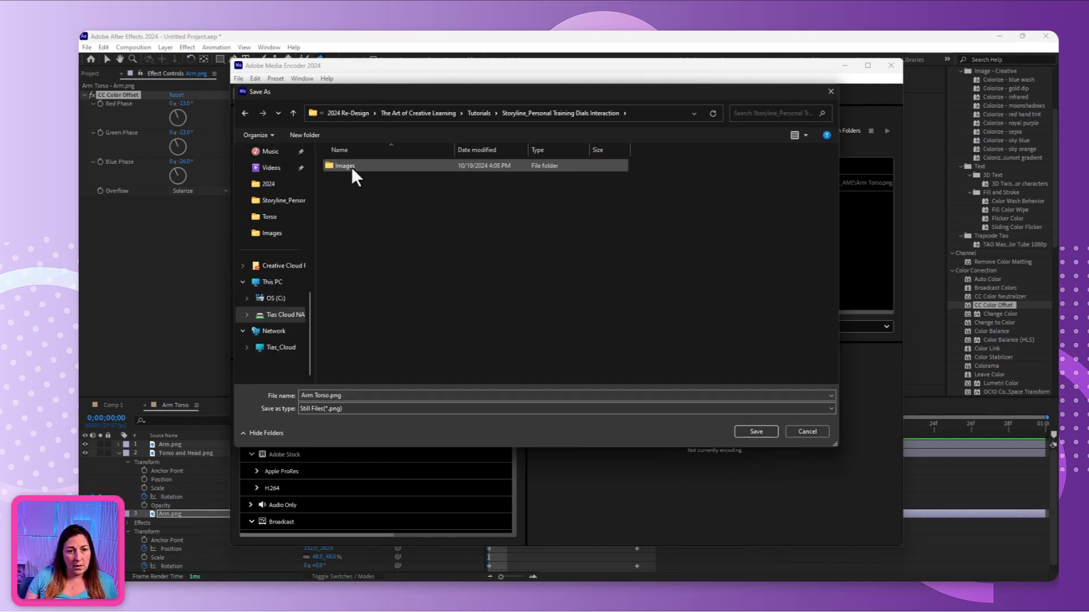
{"action": "double_click", "coordinate": [351, 166]}
{"action": "left_click", "coordinate": [339, 165]}
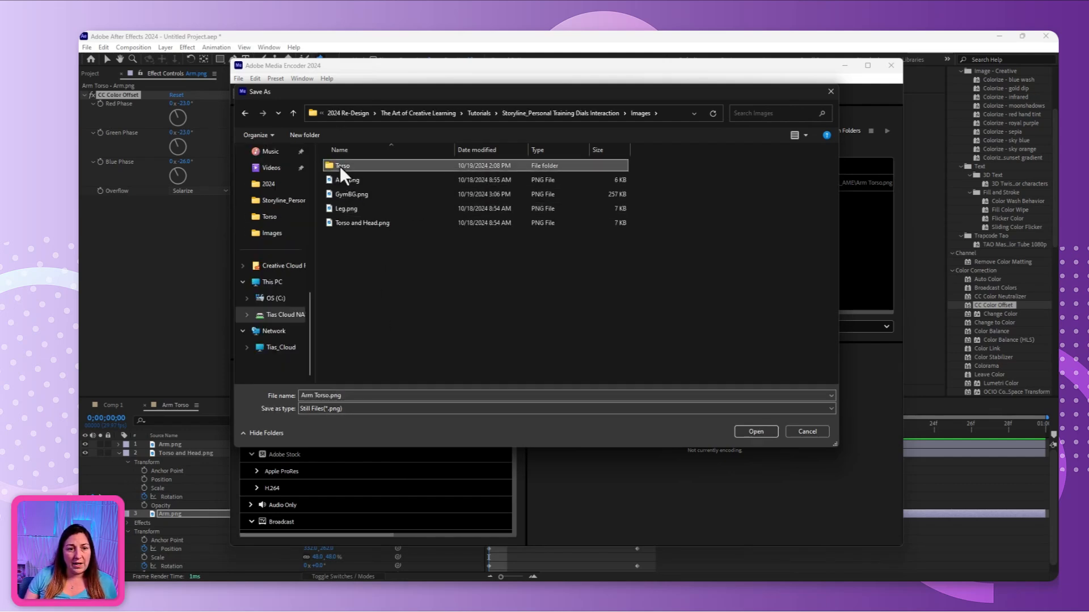
{"action": "double_click", "coordinate": [339, 166]}
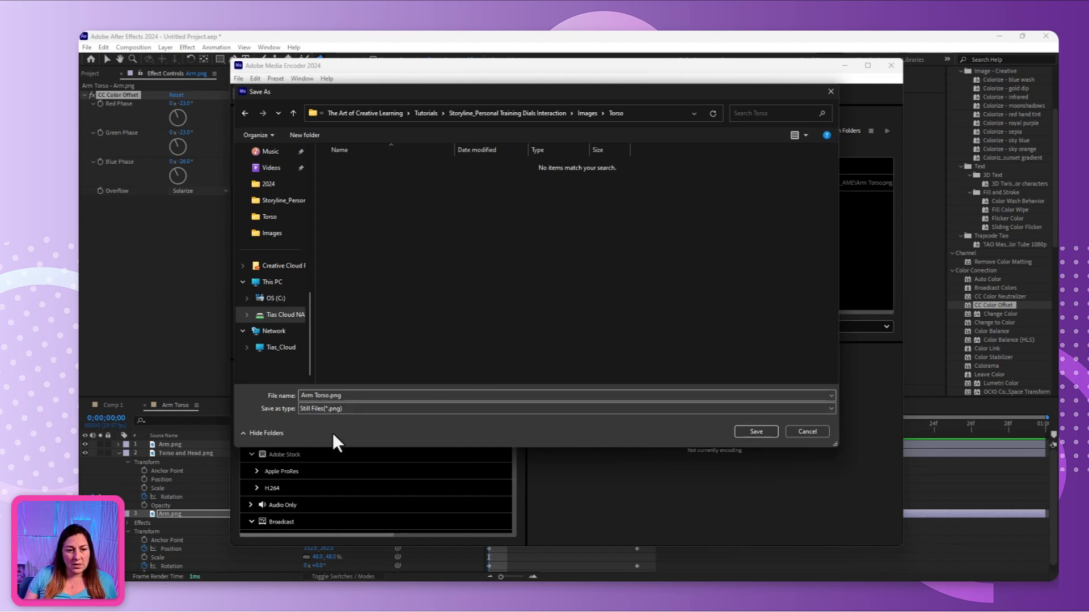
{"action": "triple_click", "coordinate": [330, 396]}
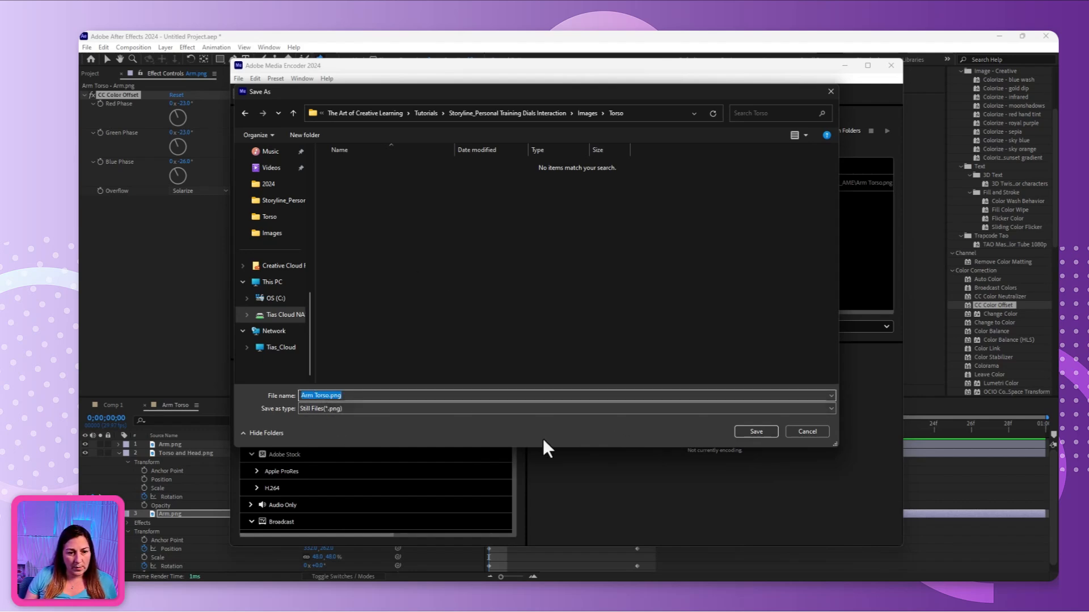
{"action": "left_click", "coordinate": [774, 434]}
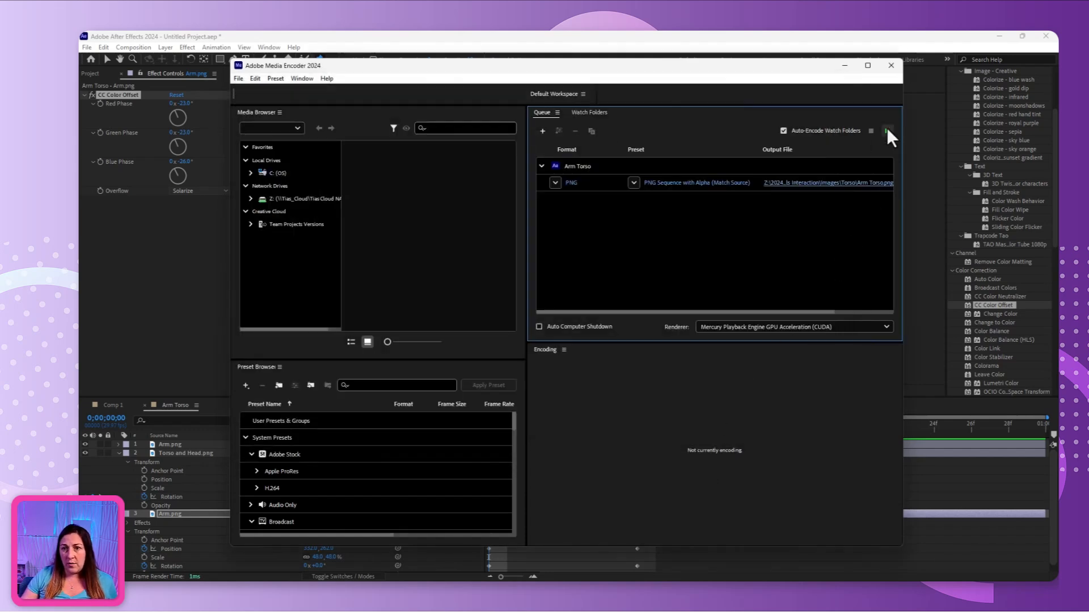
- Render the queued Arm Torso PNG sequence and return to After Effects
{"action": "left_click", "coordinate": [886, 129]}
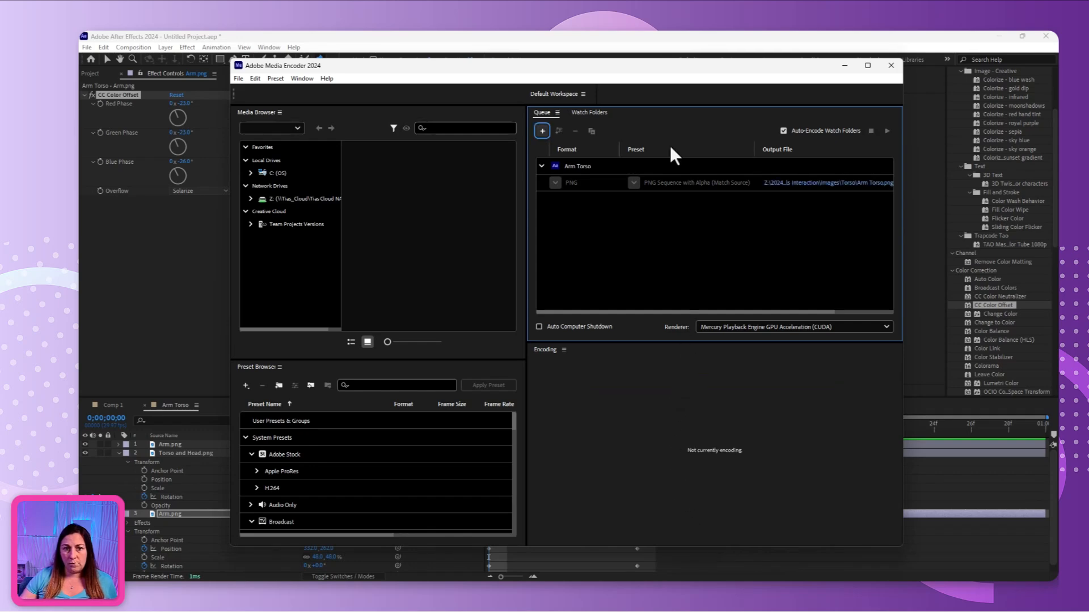
{"action": "left_click", "coordinate": [844, 66]}
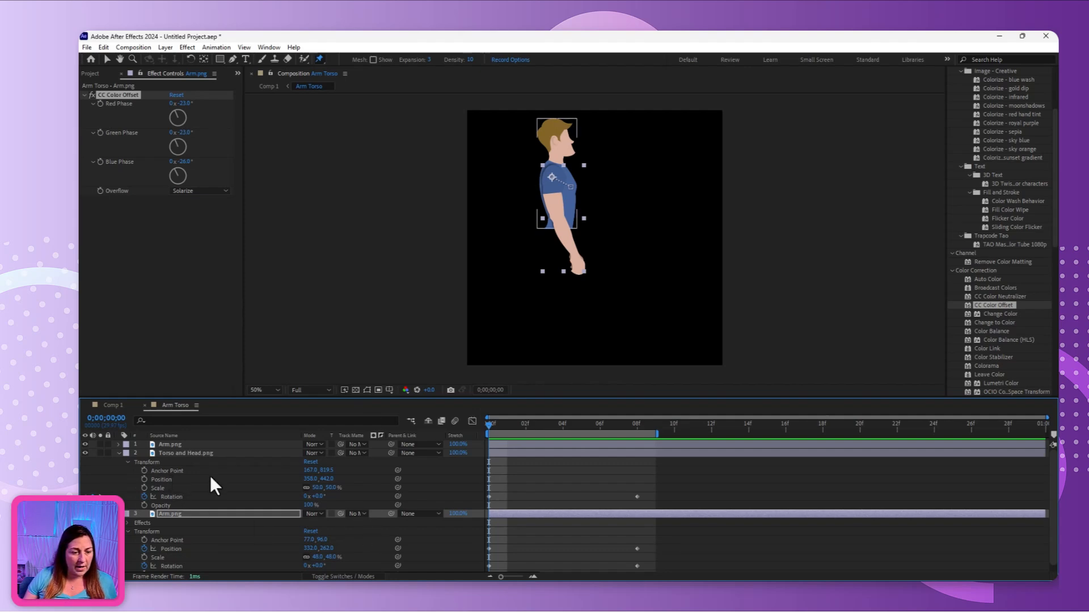
- Hide the Arm Torso layer in Comp 1 and scrub through the legs-only squat
{"action": "left_click", "coordinate": [113, 405]}
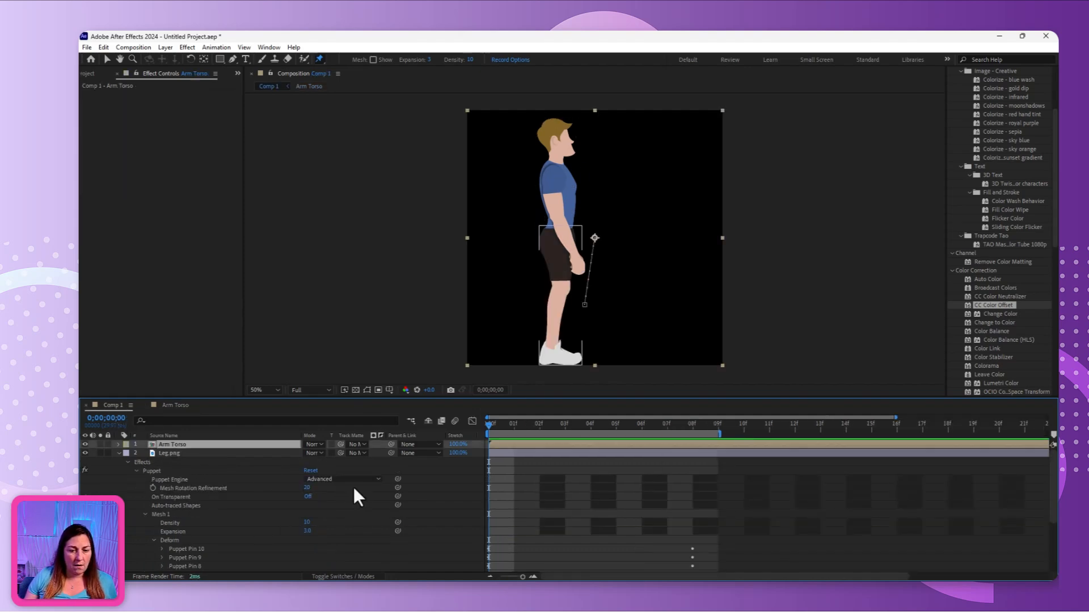
{"action": "left_click", "coordinate": [85, 445]}
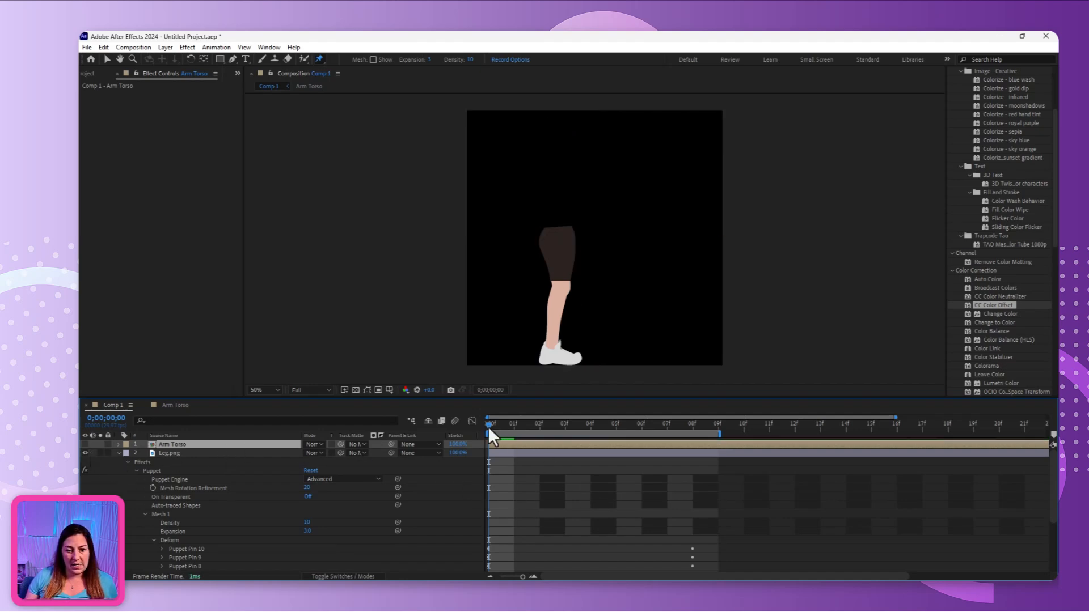
{"action": "left_click_drag", "start_coordinate": [486, 426], "coordinate": [666, 441]}
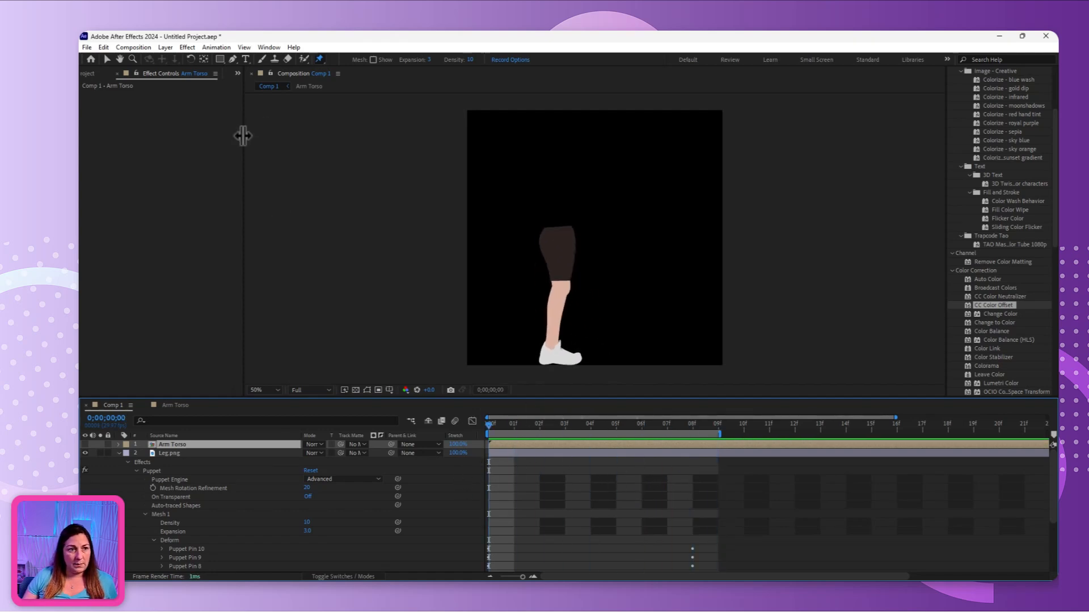
- Export Comp 1 with only the legs visible to the Adobe Media Encoder queue
{"action": "left_click", "coordinate": [86, 47]}
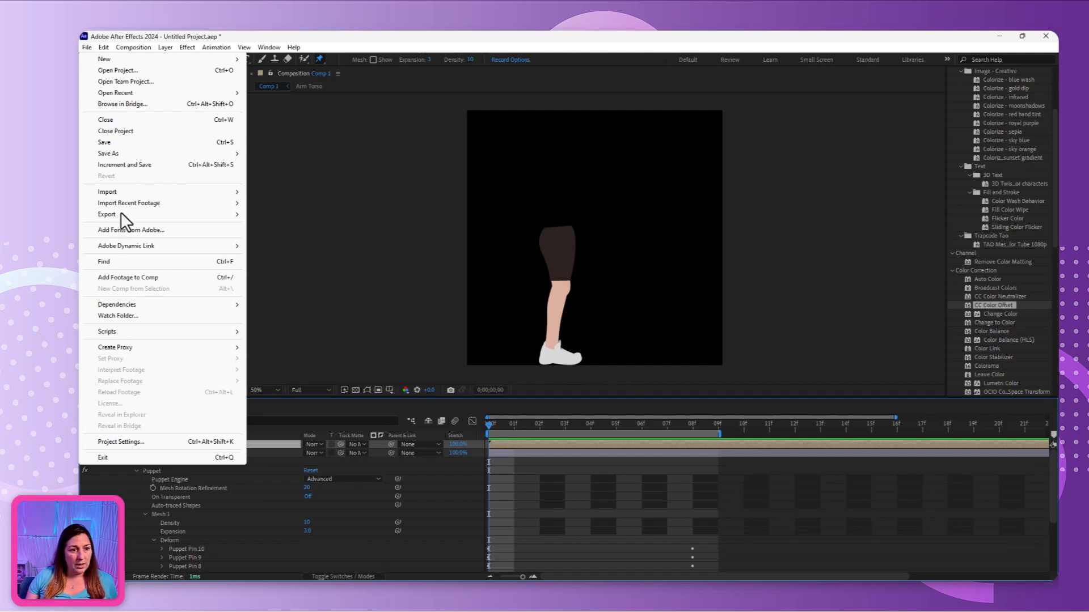
{"action": "mouse_move", "coordinate": [121, 212]}
{"action": "left_click", "coordinate": [281, 215]}
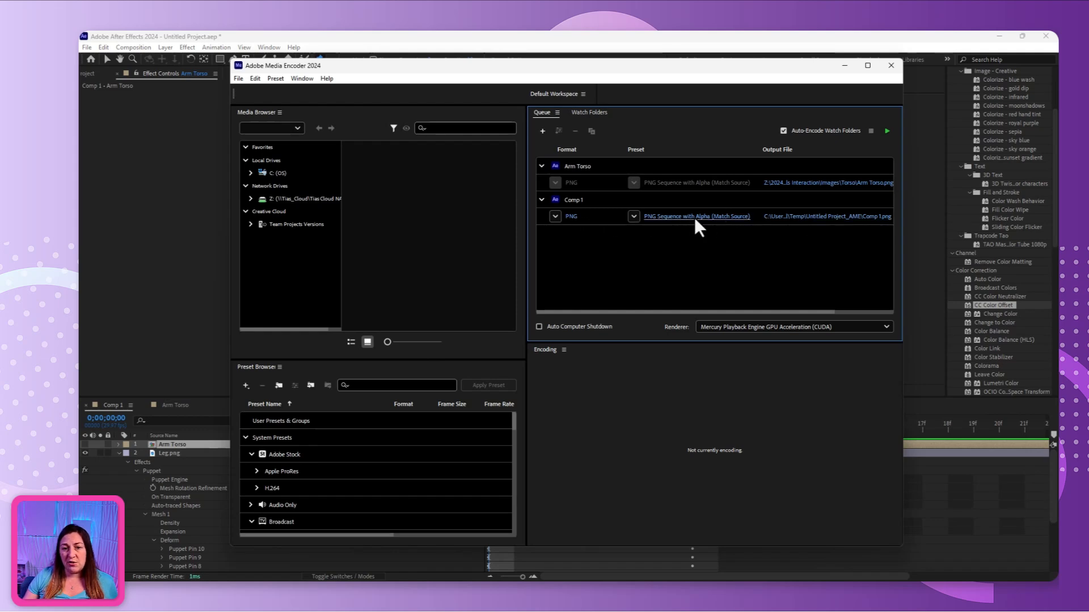
- Create a folder named Leg in the project's Images folder for the Comp 1 output
{"action": "left_click", "coordinate": [772, 217]}
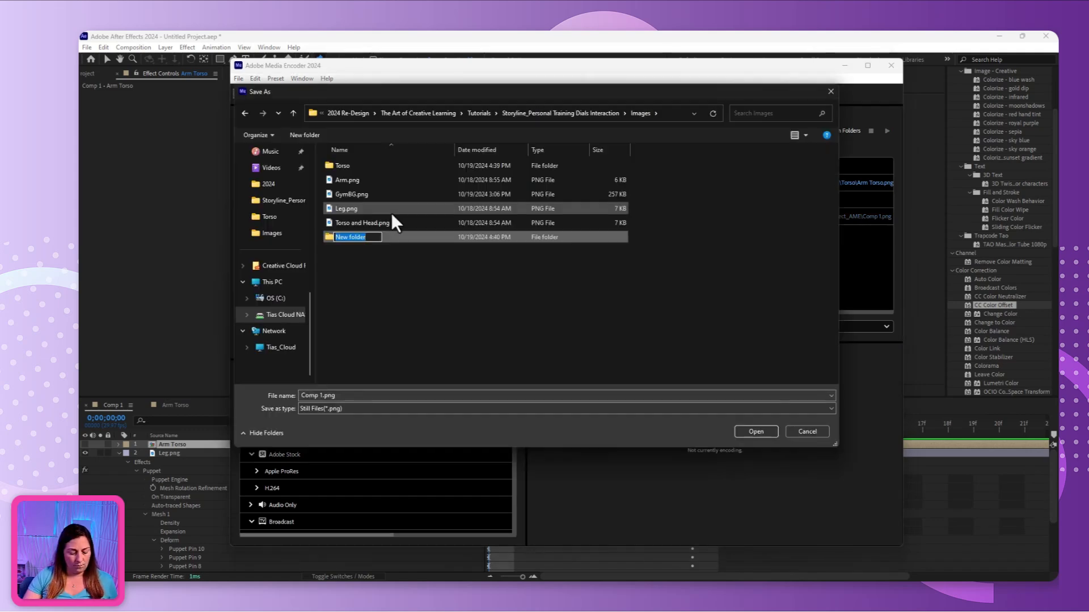
{"action": "type", "text": "Leg"}
{"action": "key", "text": "Return"}
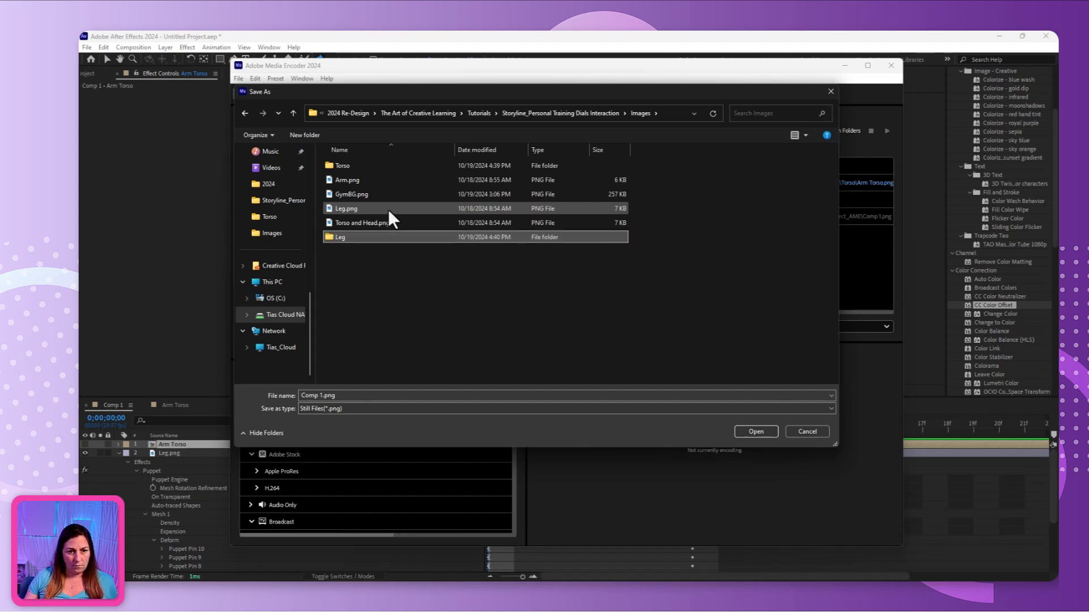
- Set the Comp 1 output to Legs.png in the Leg folder and render the PNG sequence
{"action": "double_click", "coordinate": [376, 236]}
{"action": "left_click_drag", "start_coordinate": [433, 396], "coordinate": [238, 393]}
{"action": "left_click_drag", "start_coordinate": [322, 397], "coordinate": [250, 387]}
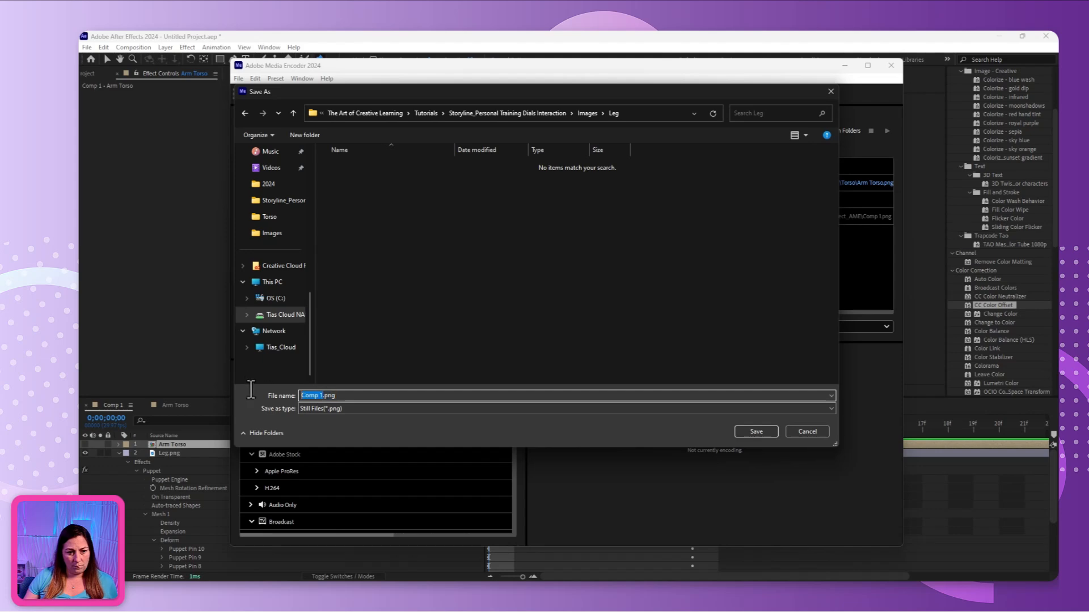
{"action": "type", "text": "Legs"}
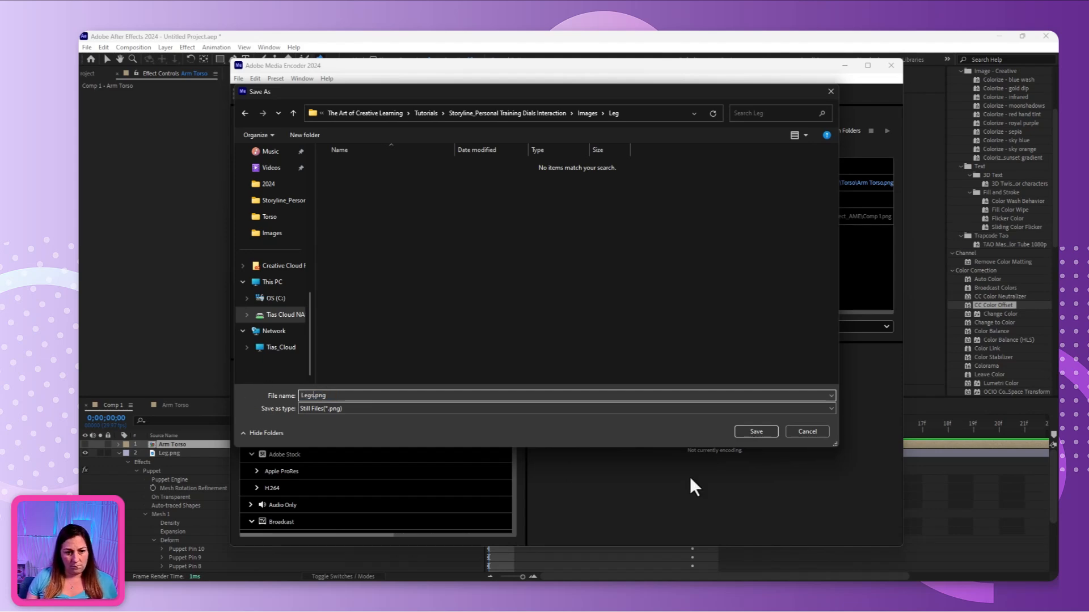
{"action": "left_click", "coordinate": [760, 434]}
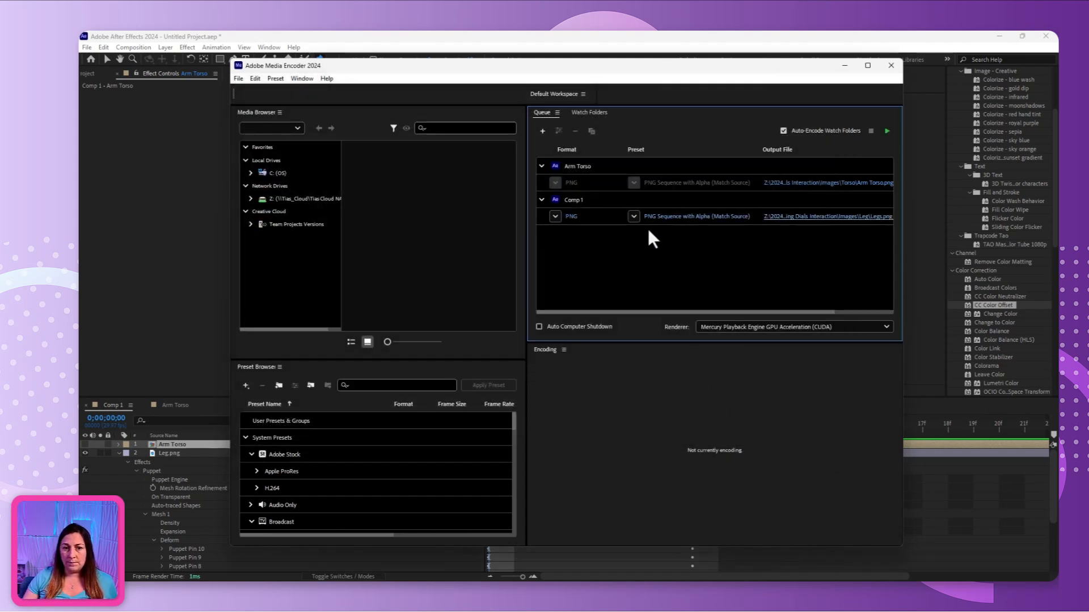
{"action": "left_click", "coordinate": [887, 131]}
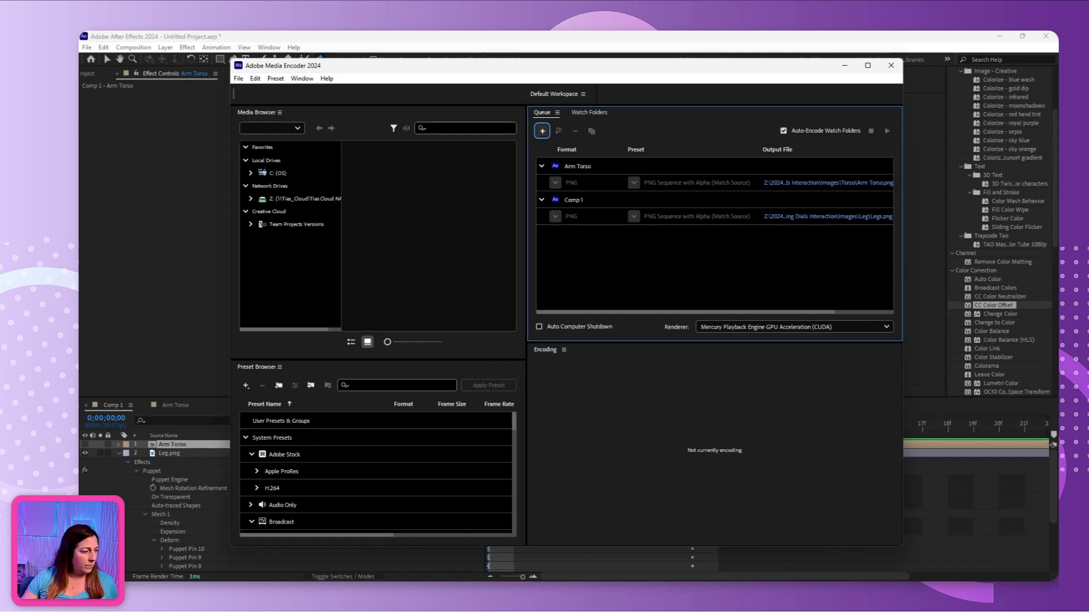
- Switch to File Explorer and check the exported PNG sequences in the Torso and Leg folders, closing the window when done
{"action": "key", "text": "alt+Tab"}
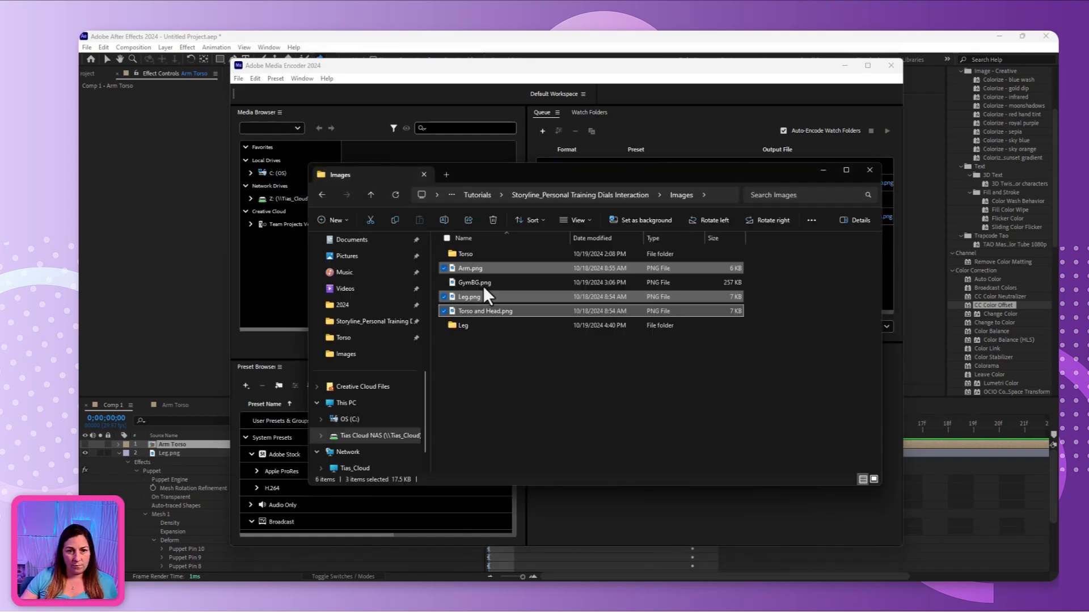
{"action": "left_click", "coordinate": [468, 253]}
{"action": "double_click", "coordinate": [468, 255]}
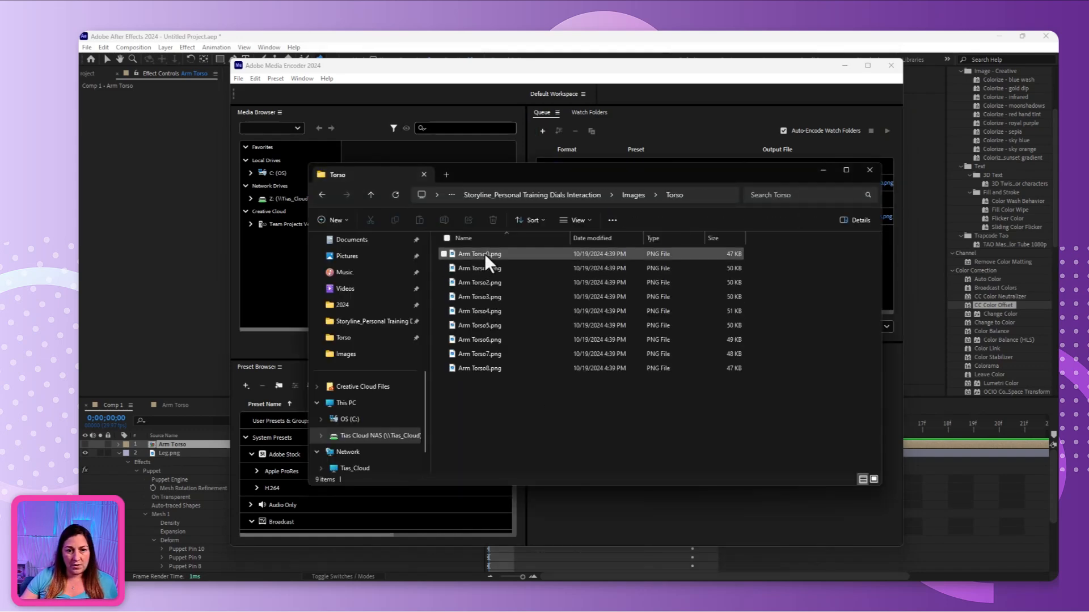
{"action": "left_click", "coordinate": [484, 253]}
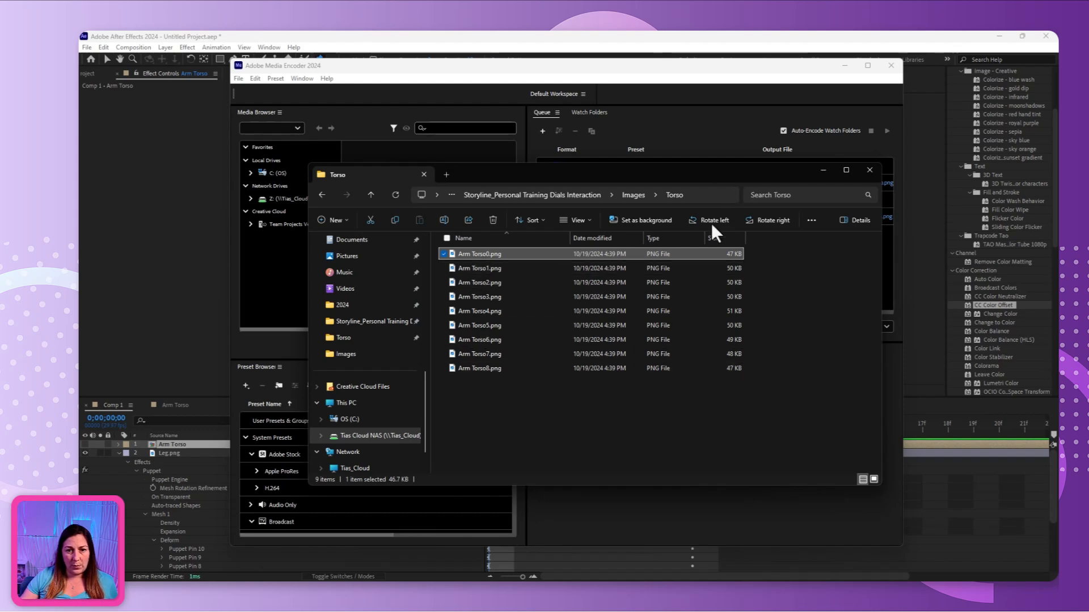
{"action": "left_click", "coordinate": [633, 195]}
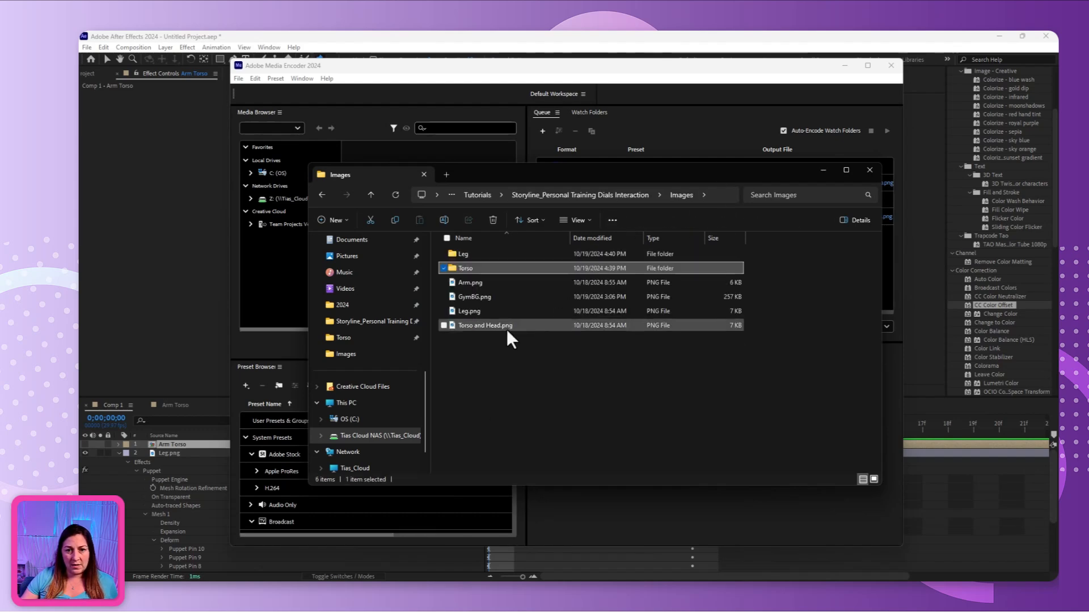
{"action": "double_click", "coordinate": [465, 259]}
{"action": "left_click", "coordinate": [473, 254]}
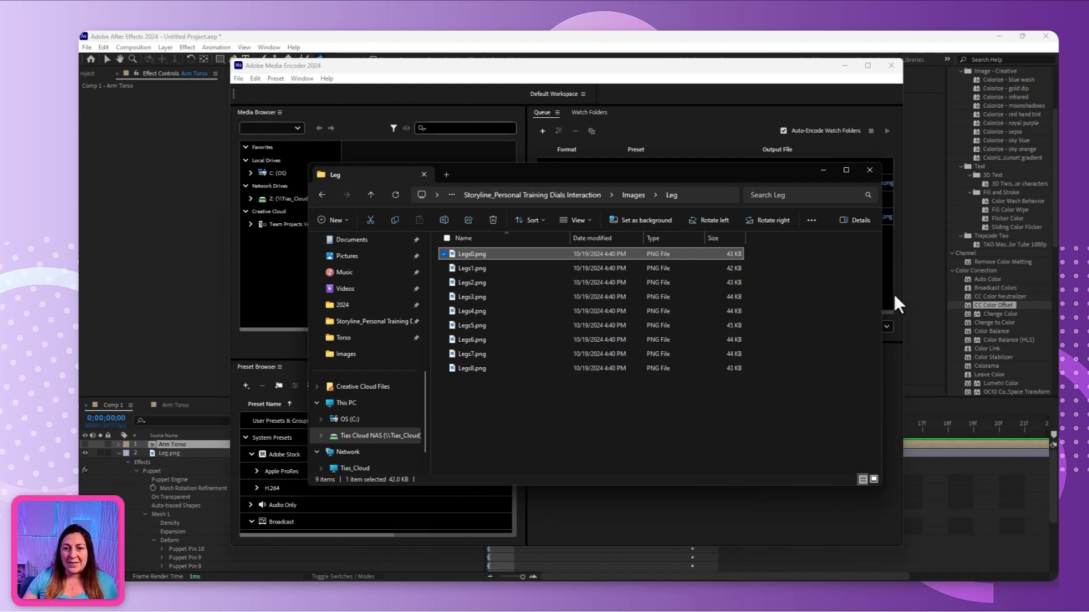
{"action": "left_click", "coordinate": [870, 170]}
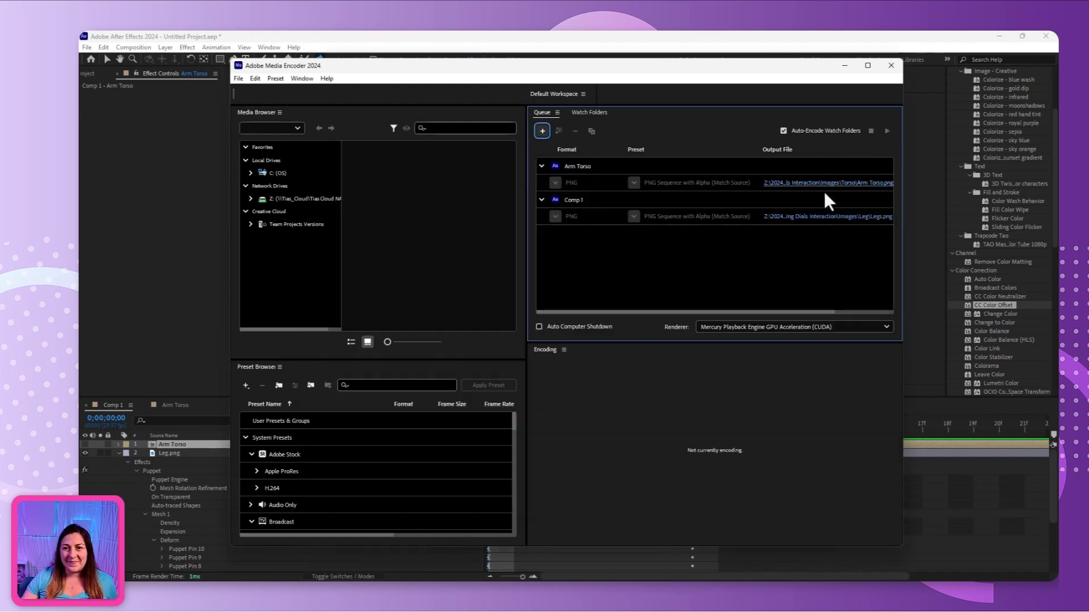